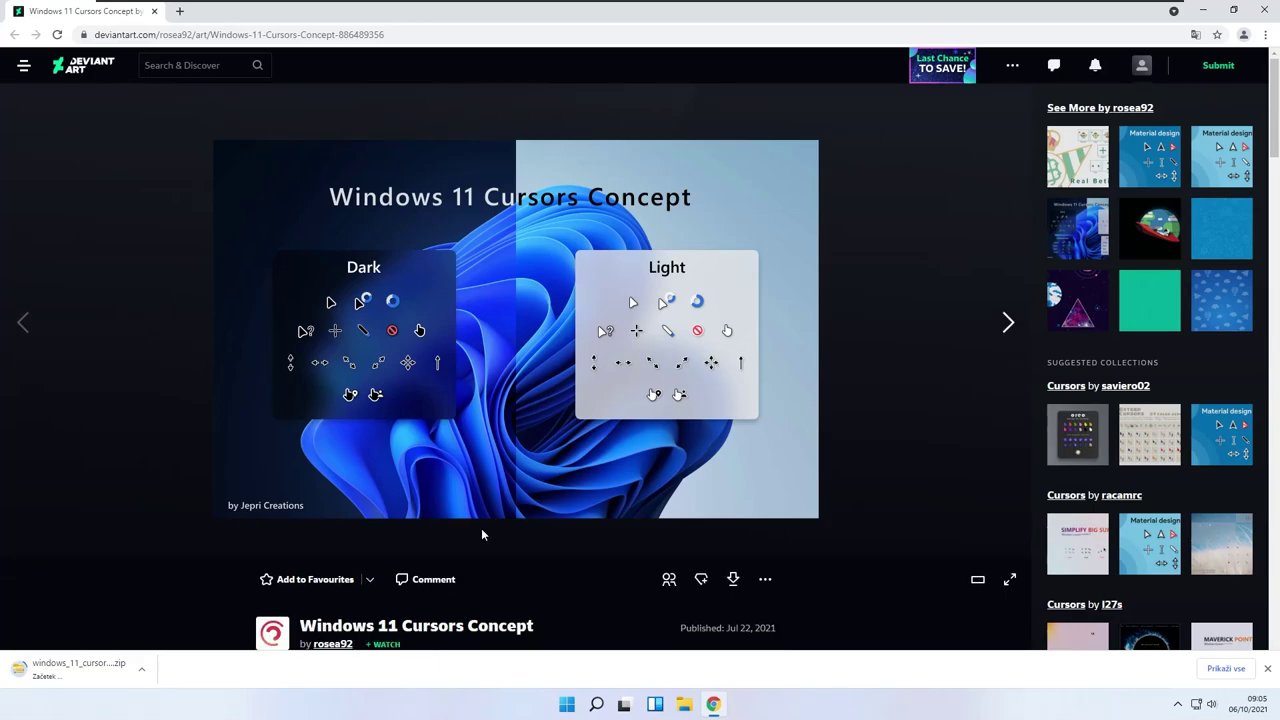
Show the downloaded Windows 11 cursors concept ZIP in its folder and extract it to the default location in Downloads.
right_click(87, 675)
click(162, 642)
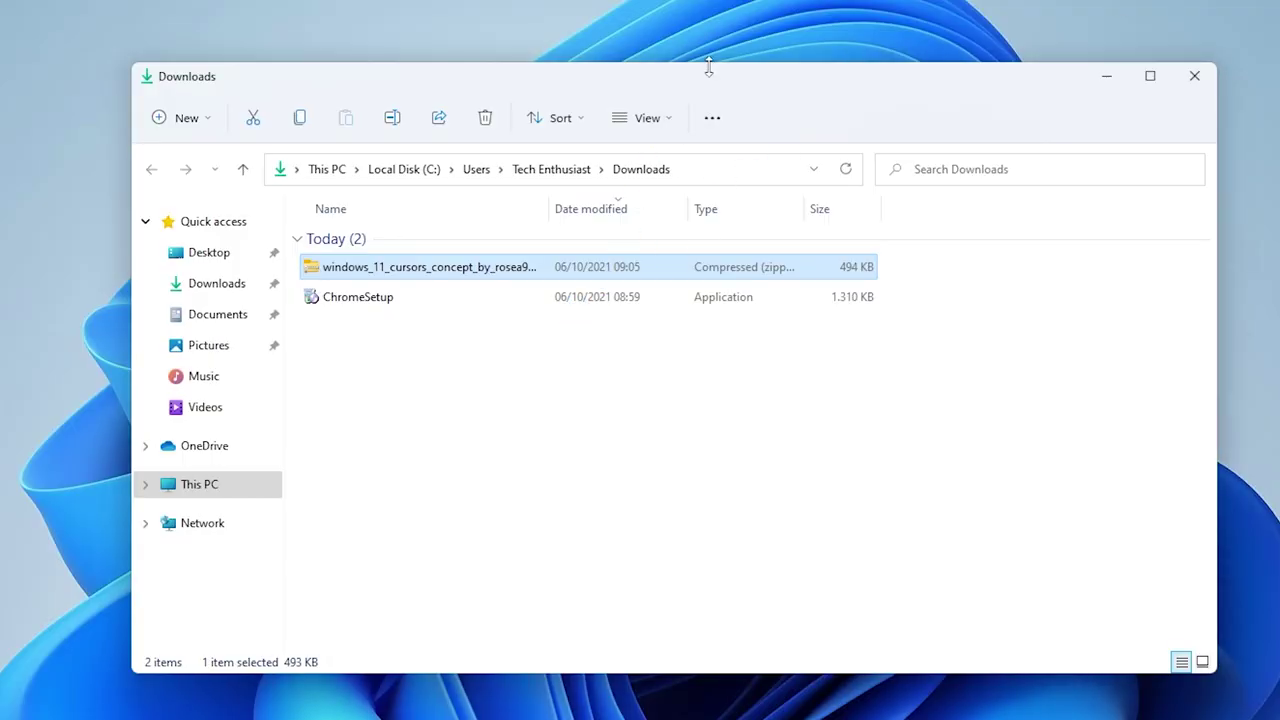
right_click(487, 256)
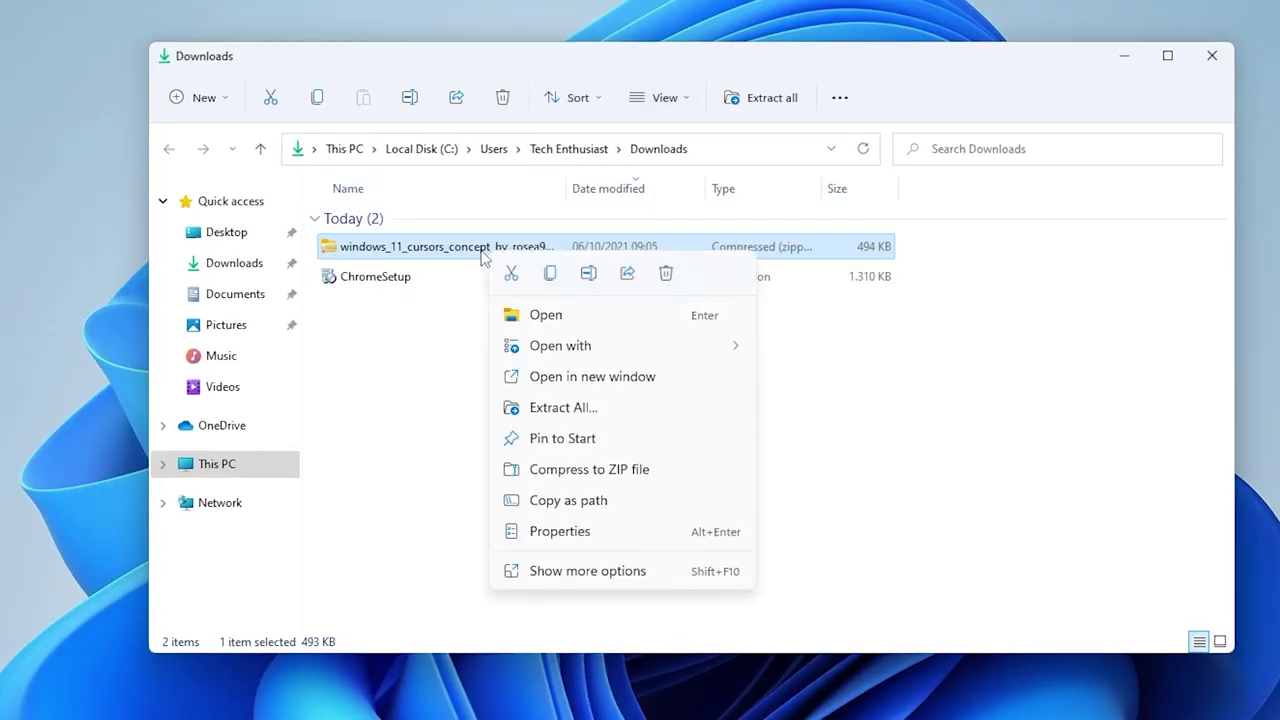
click(591, 405)
click(826, 525)
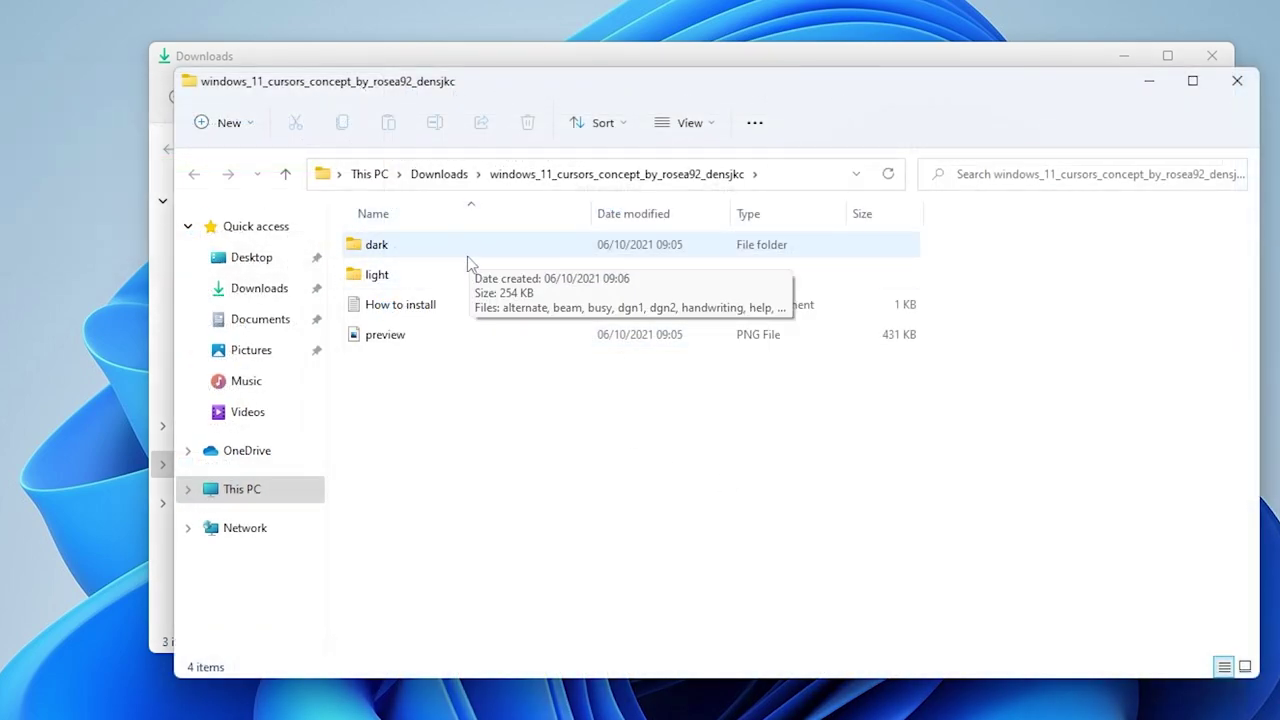
Install the light cursor set from the Install setup information file in the light folder, allowing INF Default Install to make changes.
double_click(430, 282)
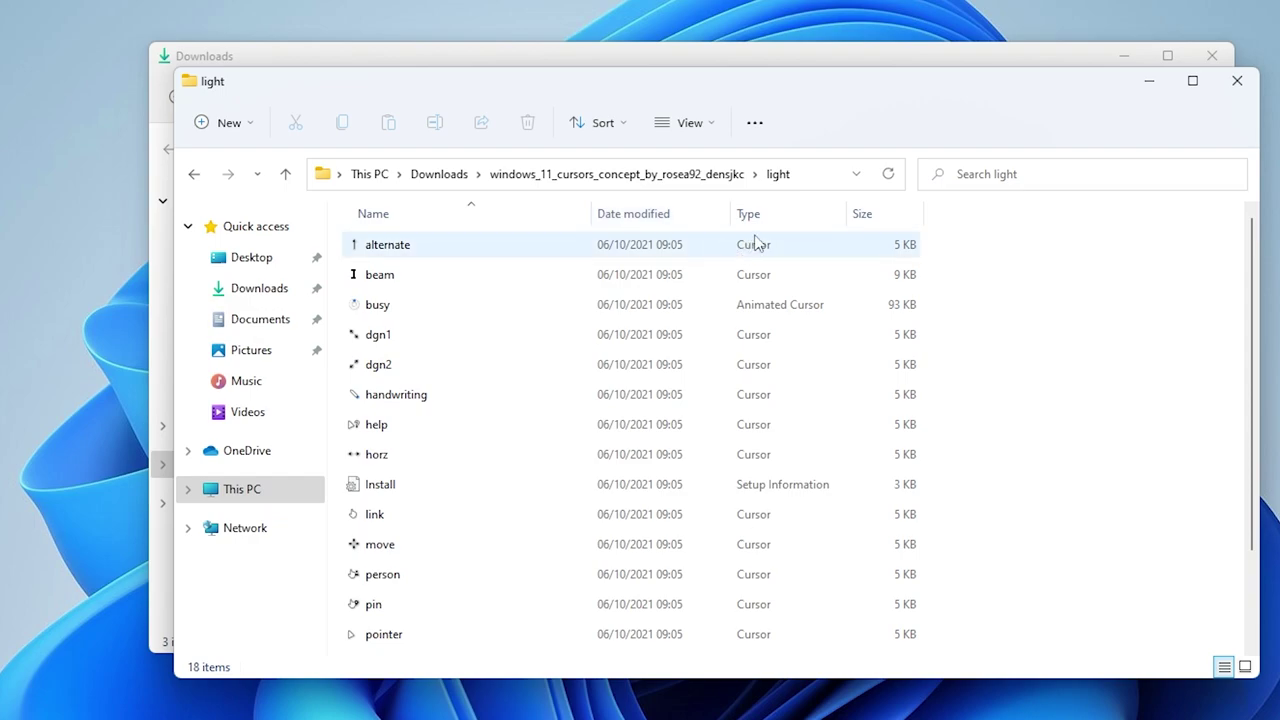
click(460, 492)
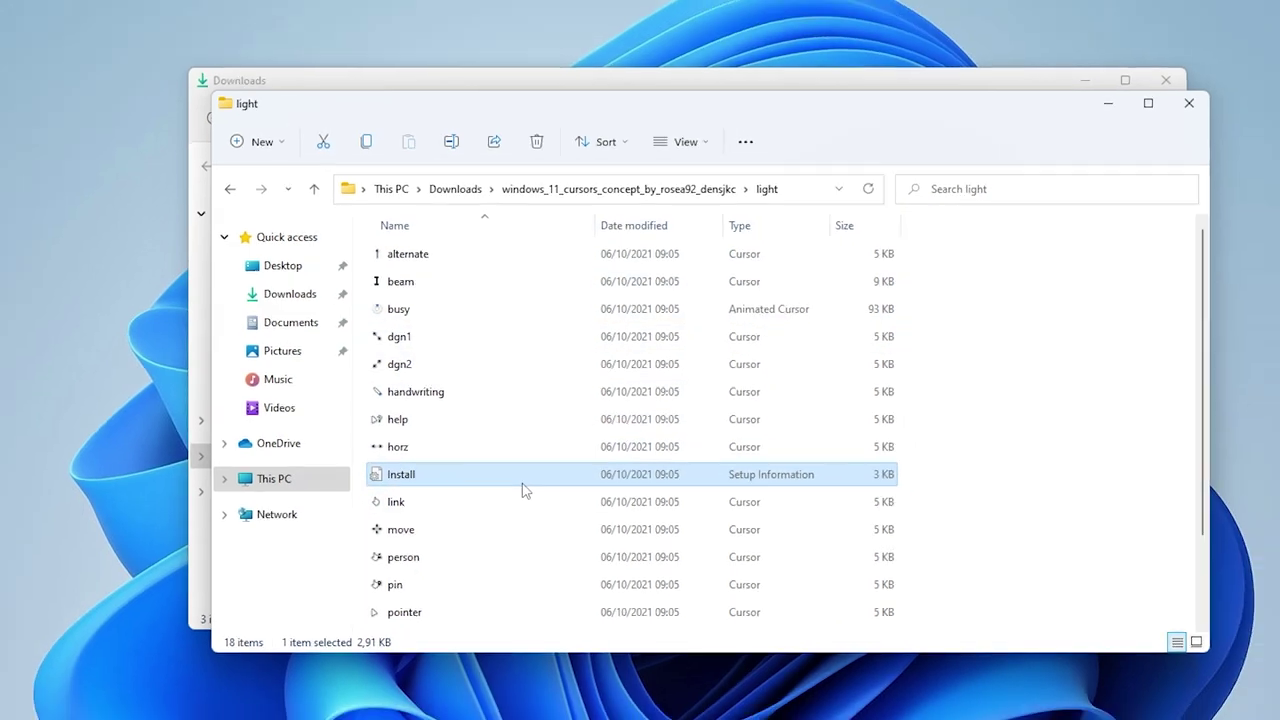
right_click(524, 482)
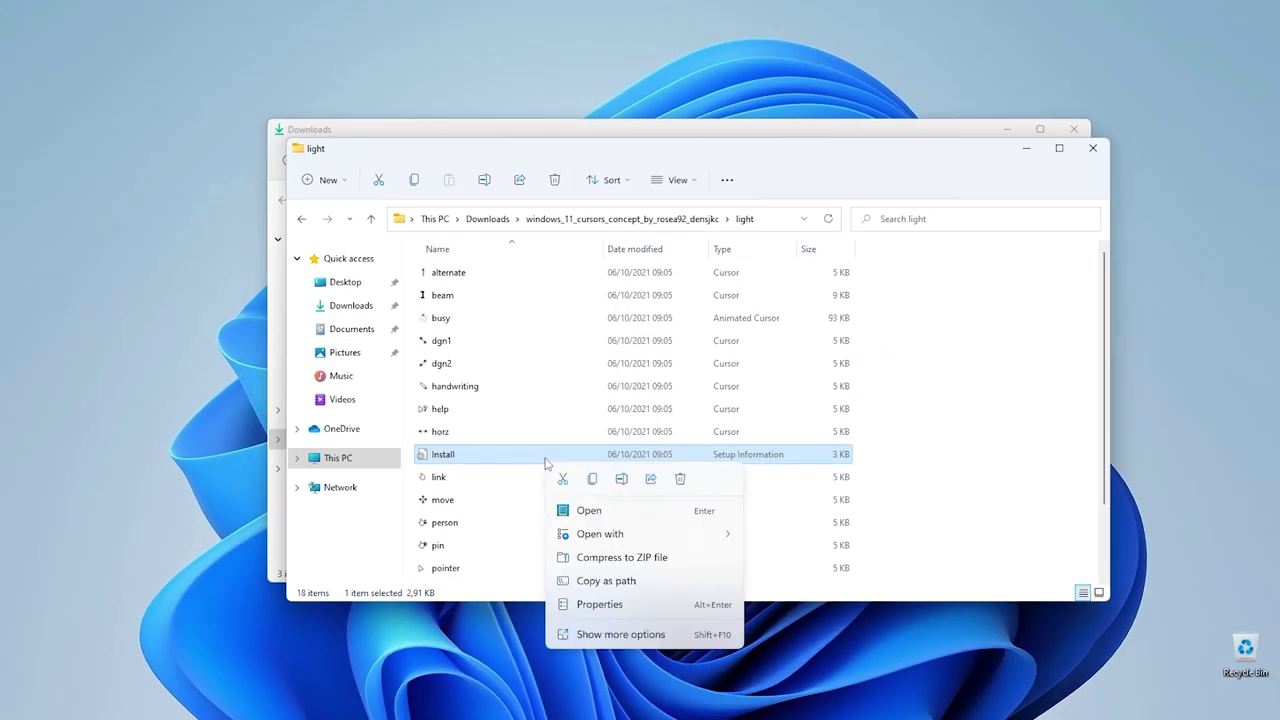
click(622, 690)
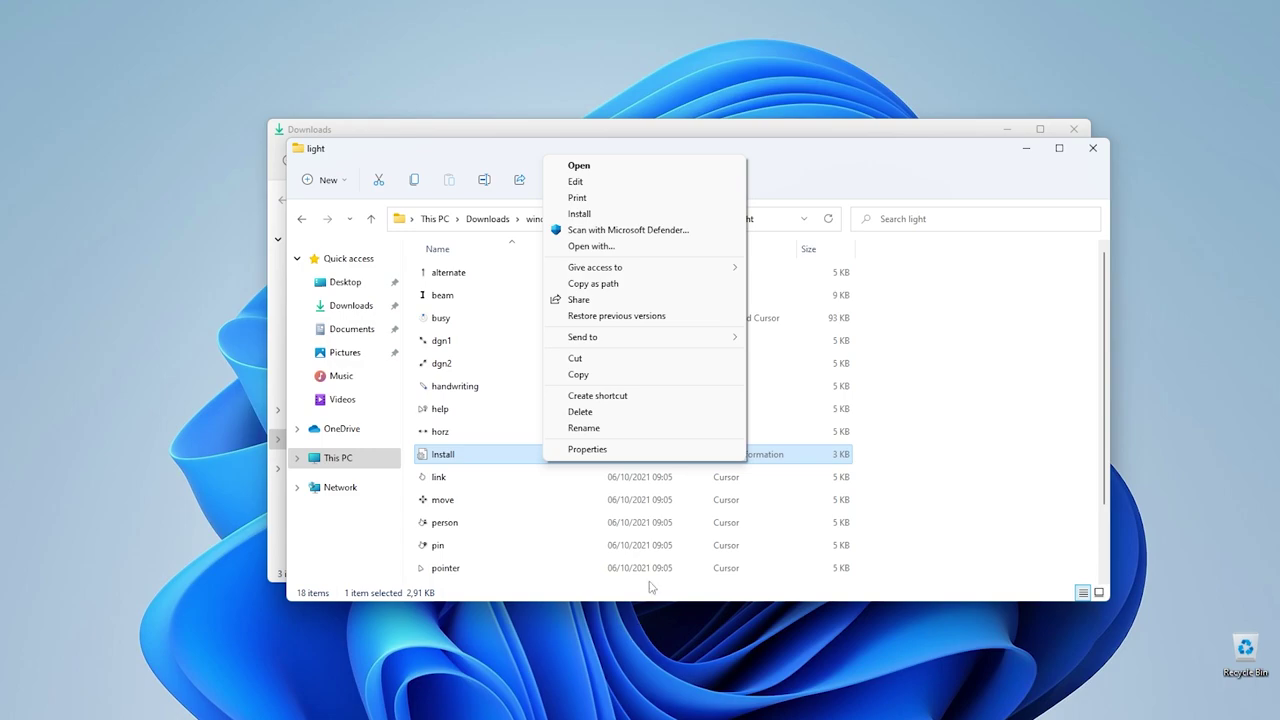
click(638, 213)
key(Return)
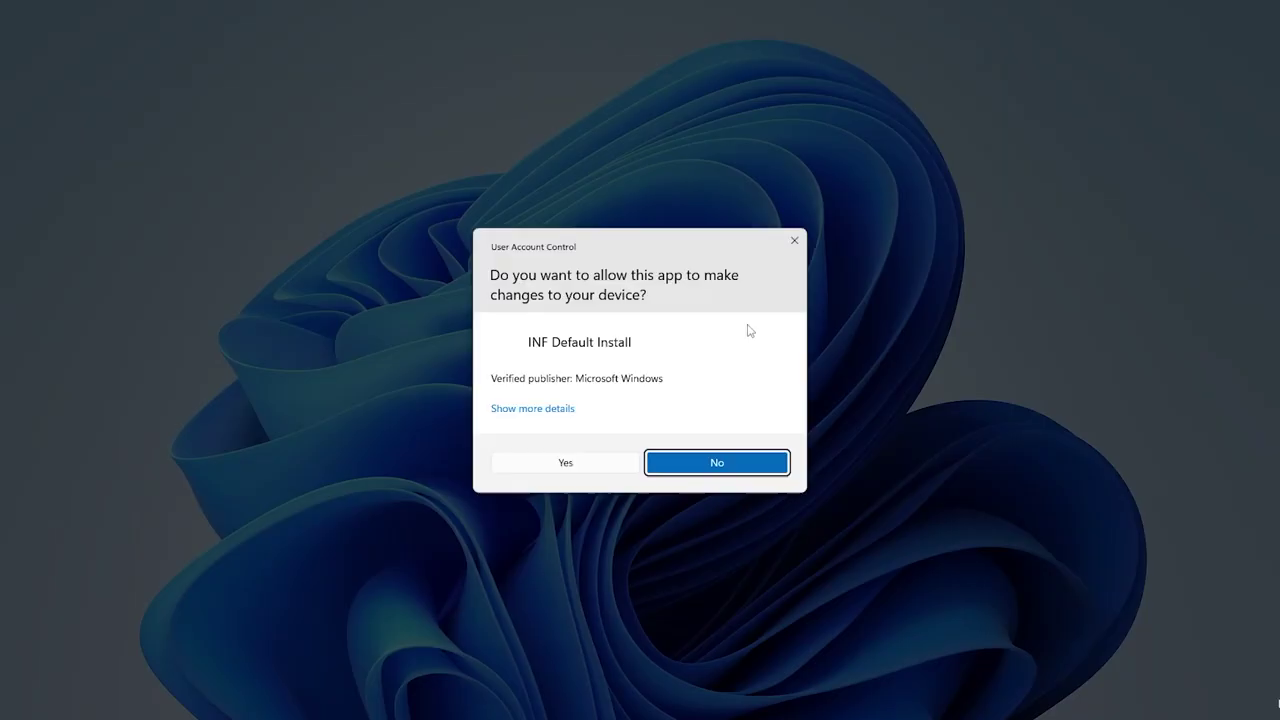
click(586, 468)
Apply the pointer scheme "Windows 11 Cursors Light by Jepri Creations" in Mouse Properties and confirm the dialog.
drag(343, 69, 787, 190)
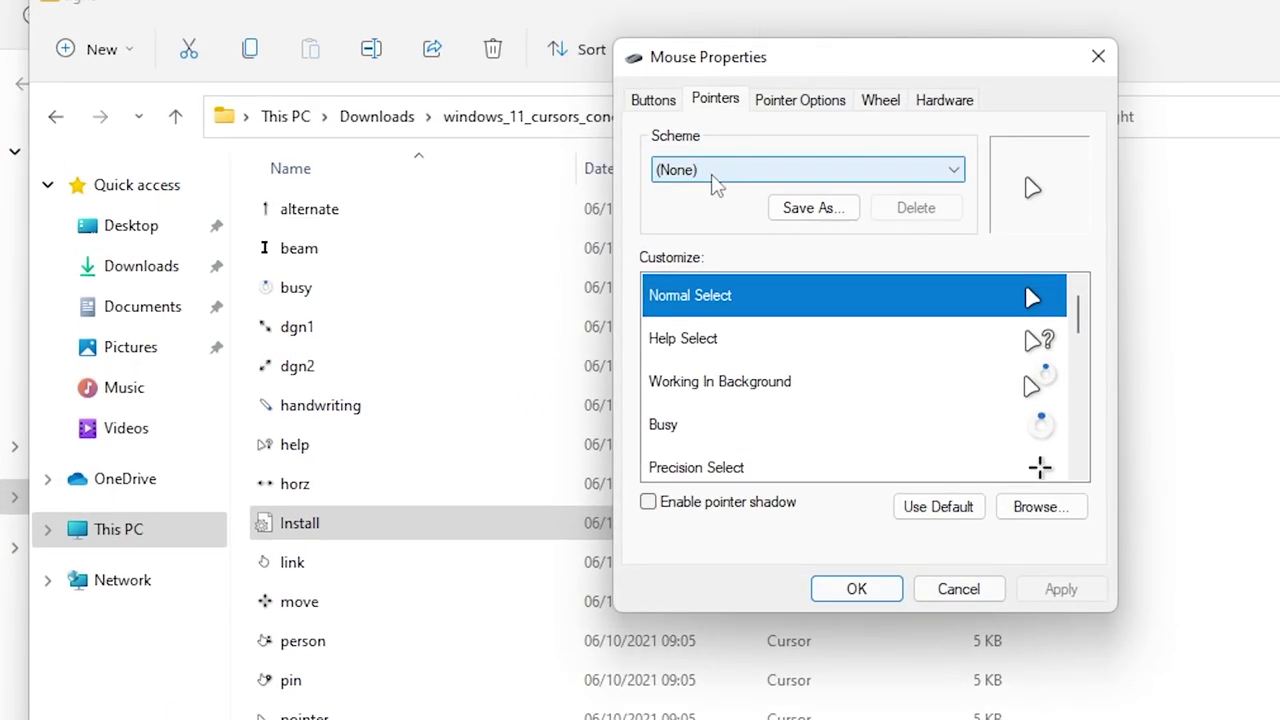
click(712, 182)
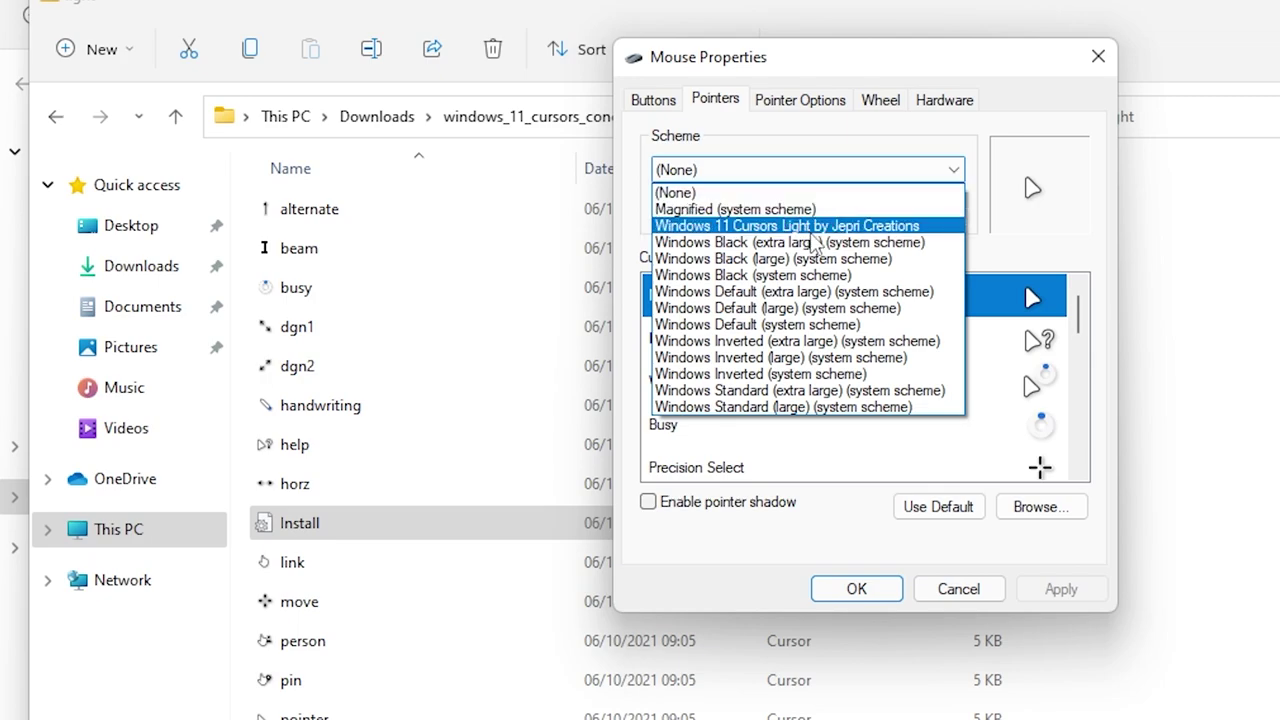
click(813, 230)
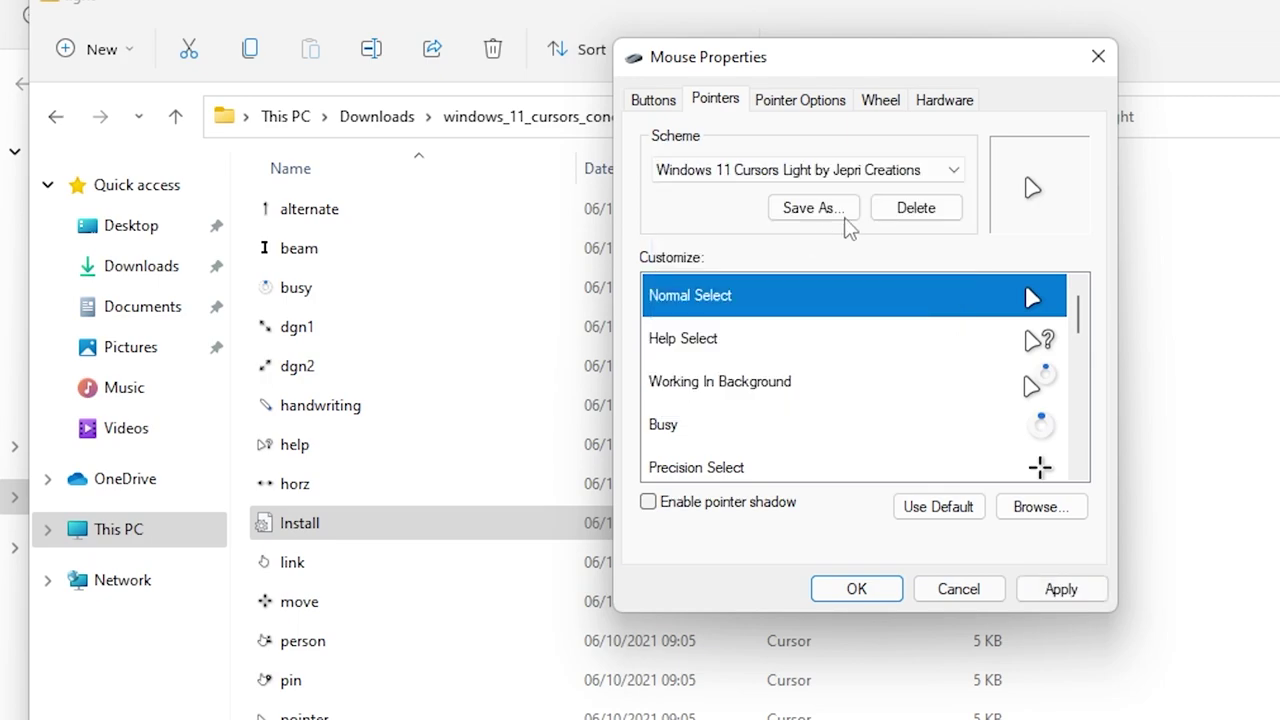
click(1062, 589)
click(771, 436)
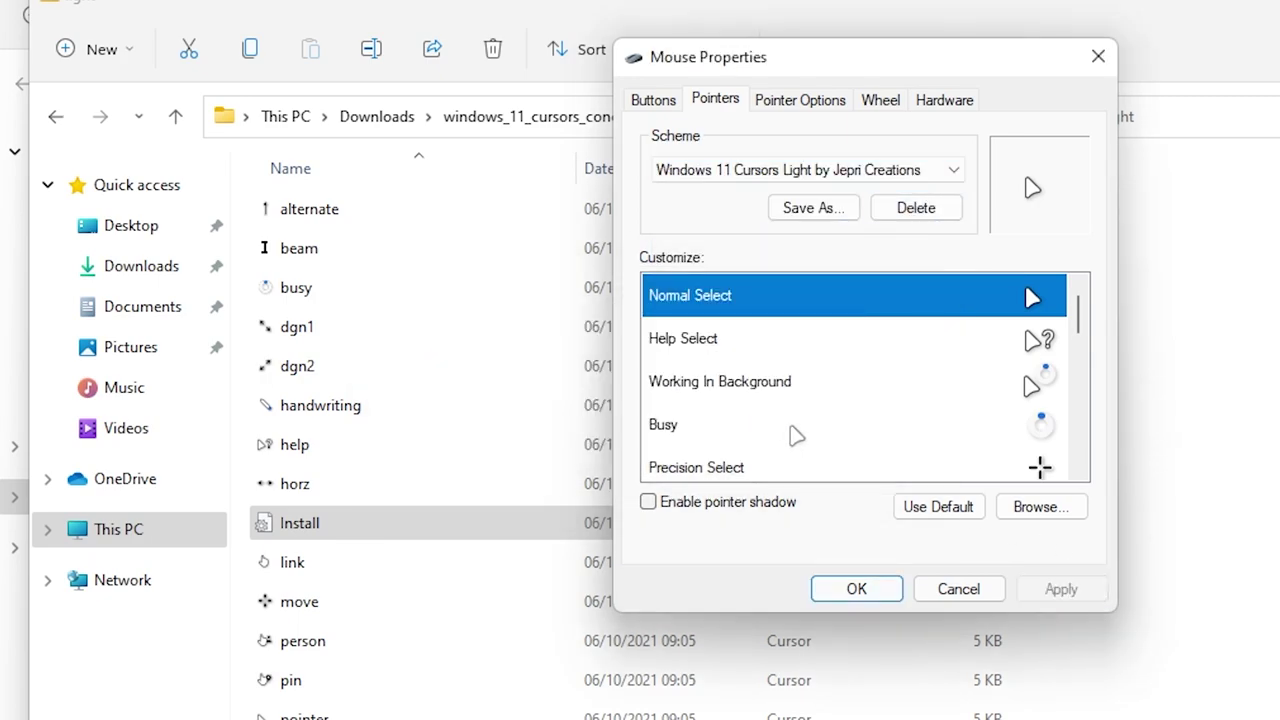
click(860, 592)
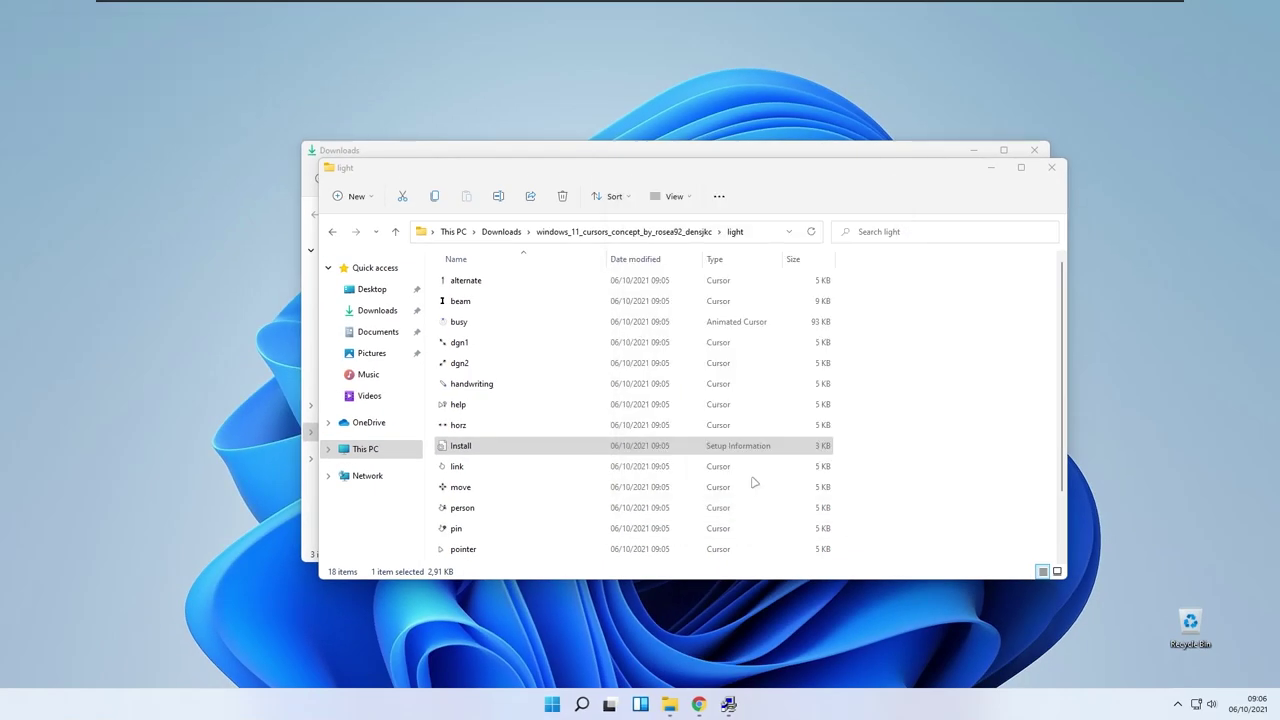
drag(88, 244, 196, 346)
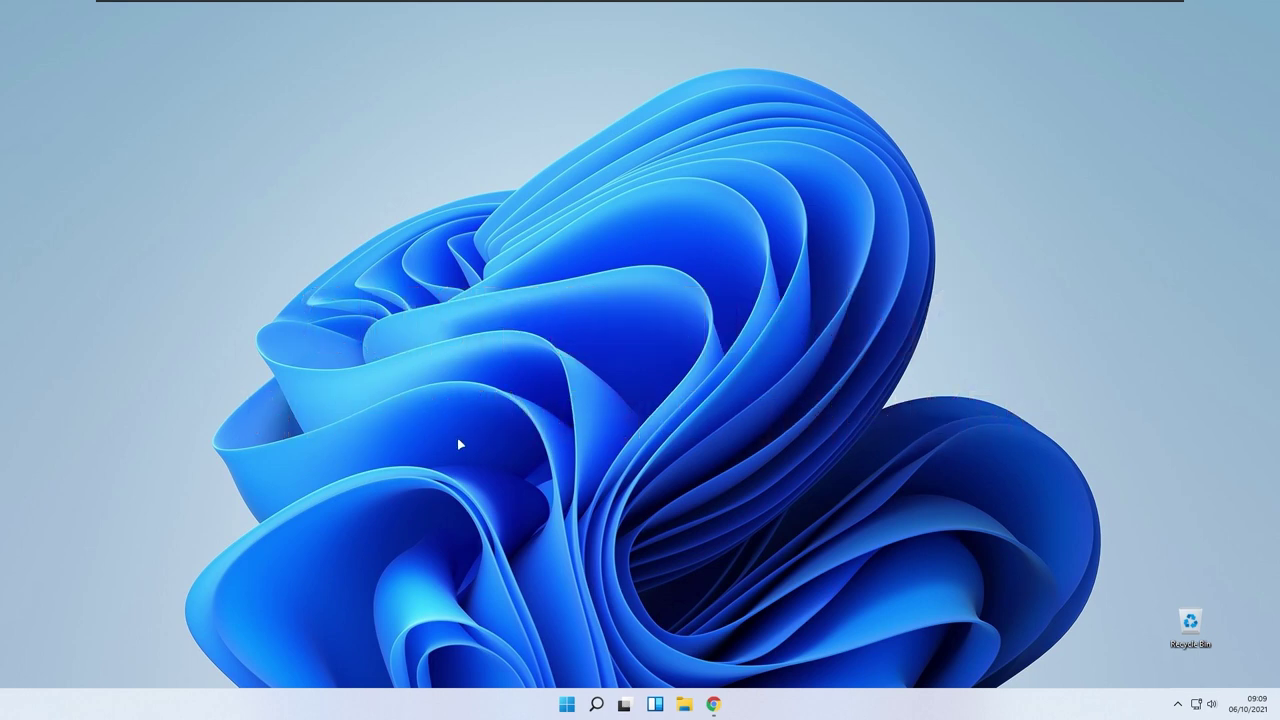
click(713, 704)
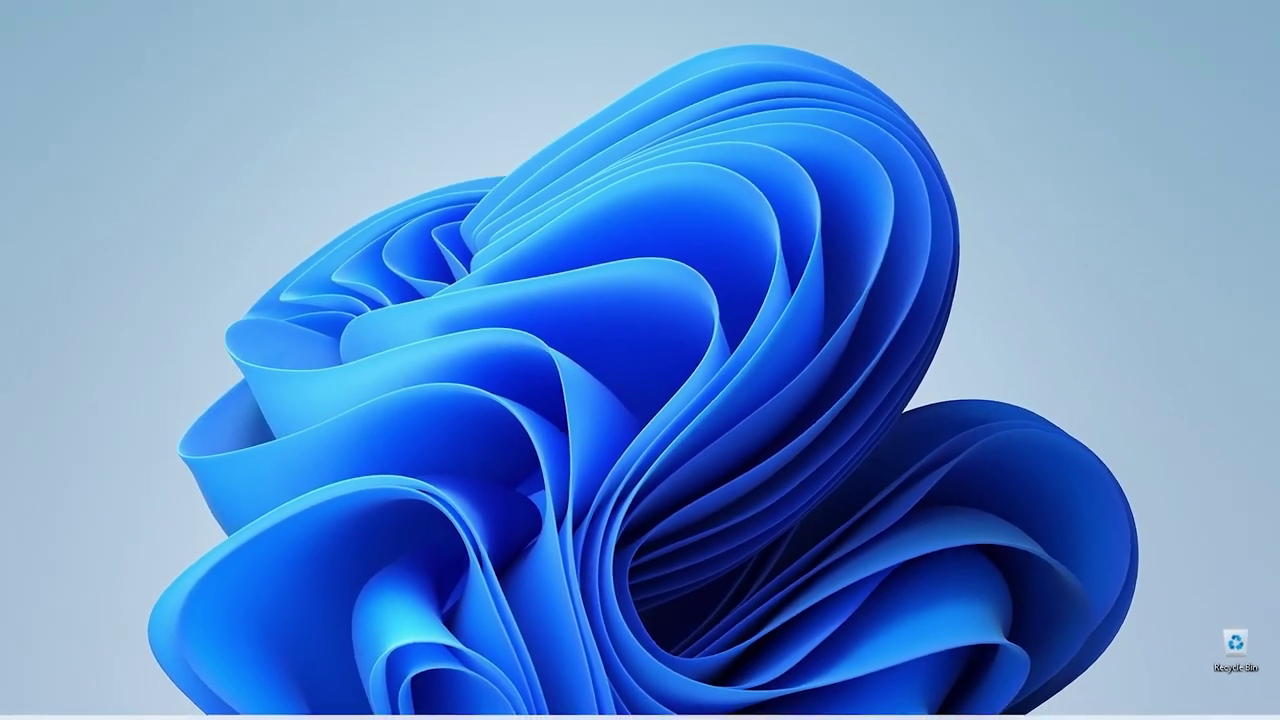
Open the Downloads folder in File Explorer and extract the winaerotweaker archive to the default destination.
key(super+e)
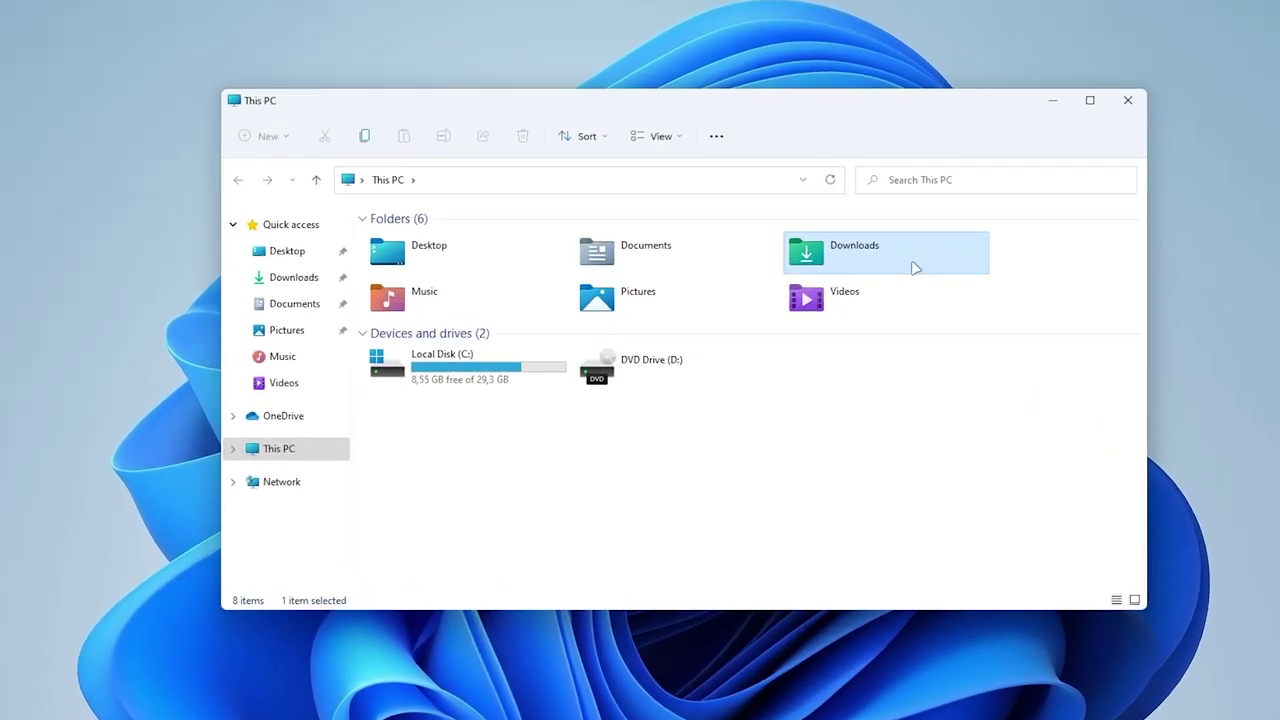
double_click(850, 280)
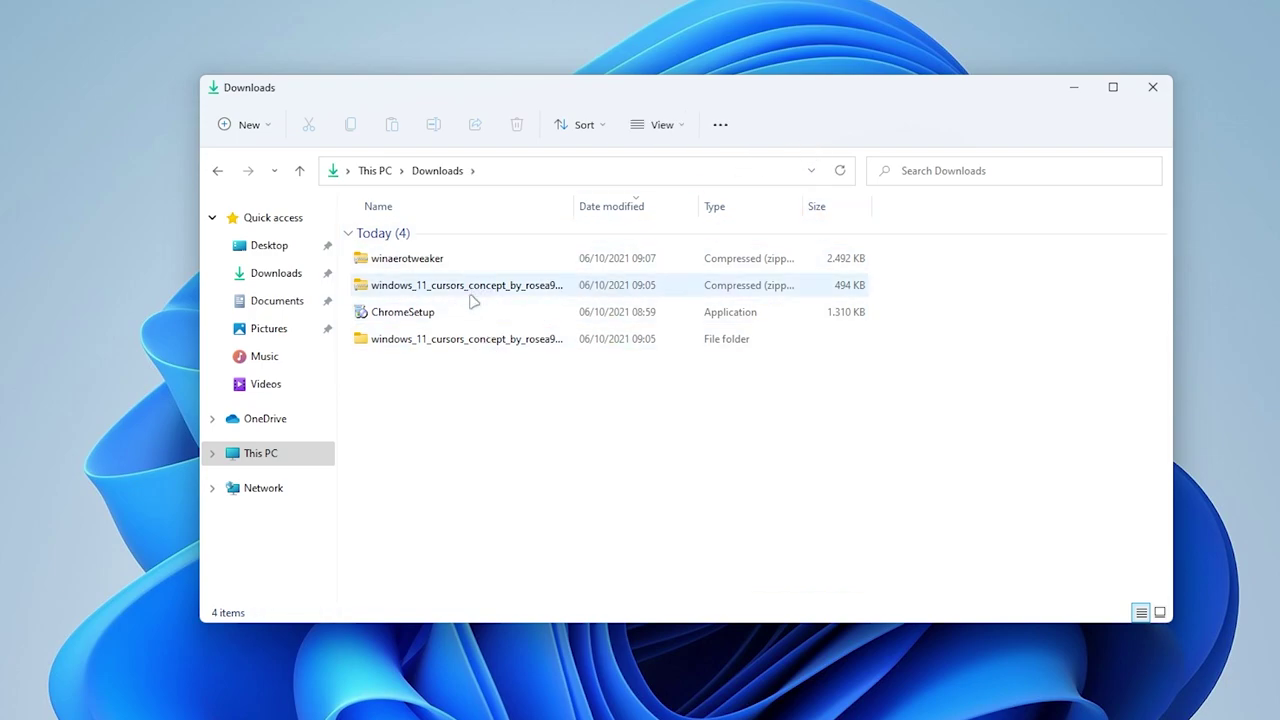
click(510, 268)
right_click(500, 270)
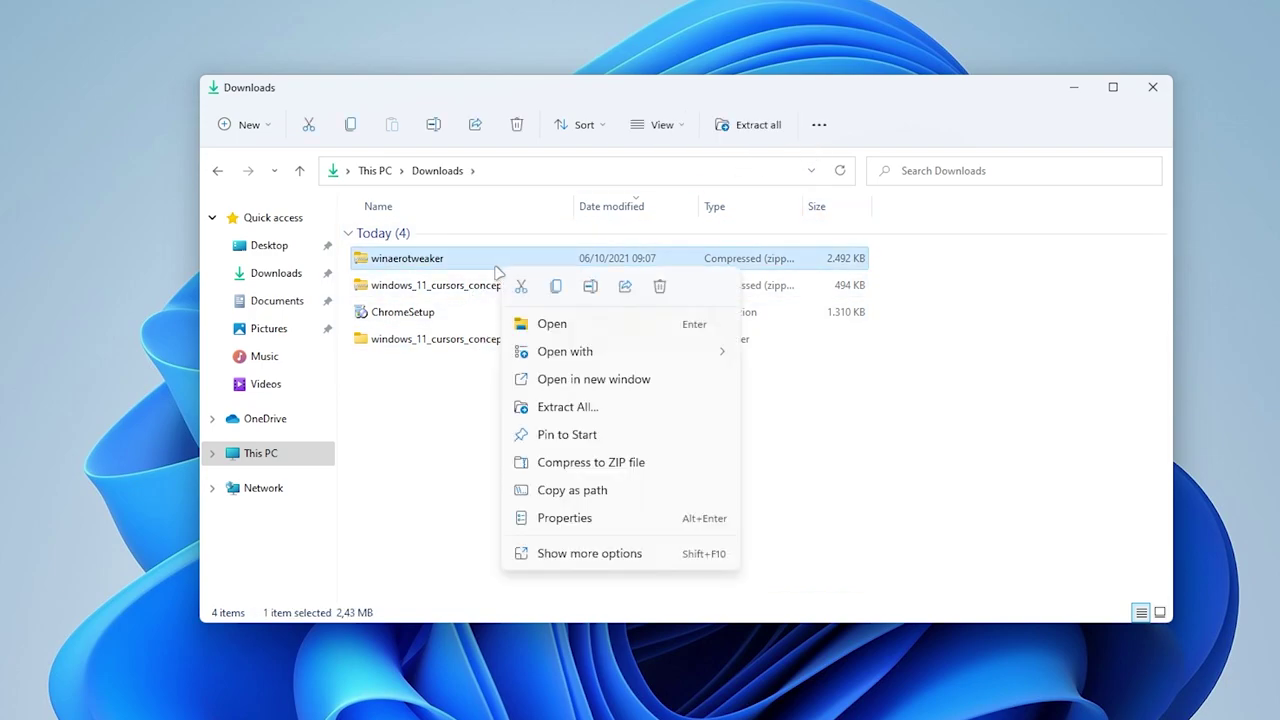
click(594, 408)
click(795, 514)
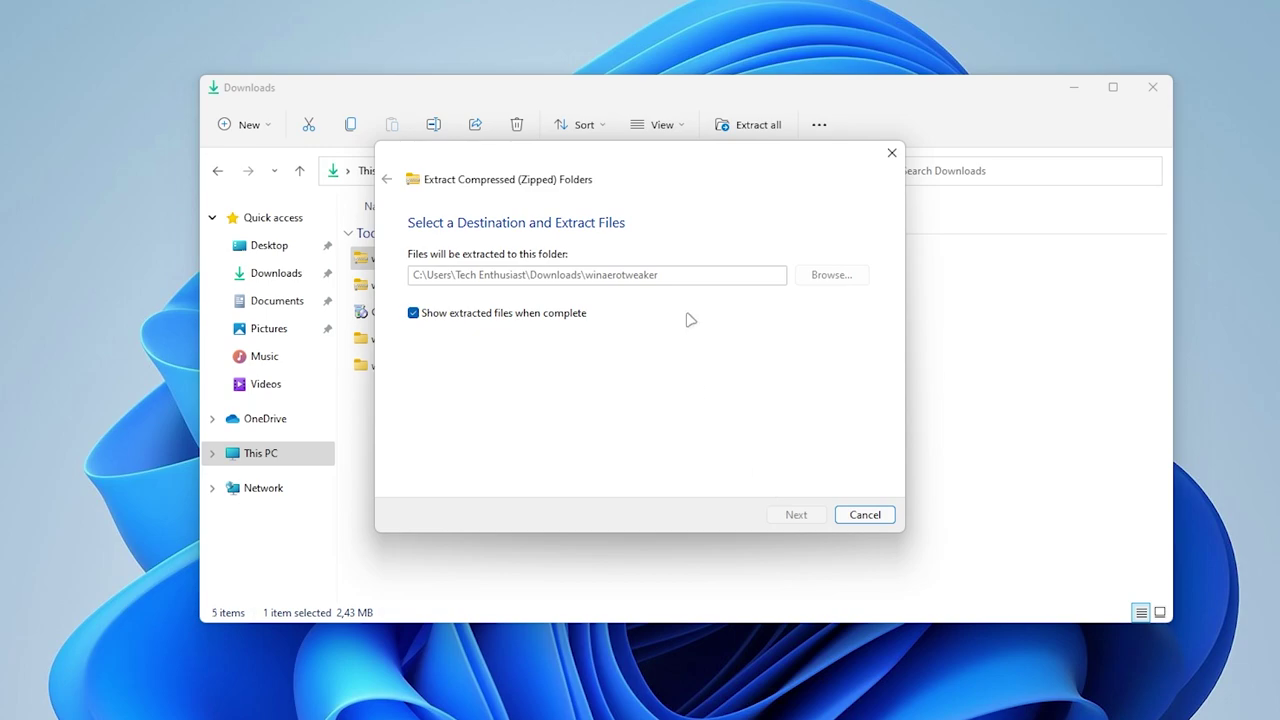
Run WinaeroTweaker-1.33.0.0-setup despite the SmartScreen block and allow it to make changes to the device.
double_click(533, 290)
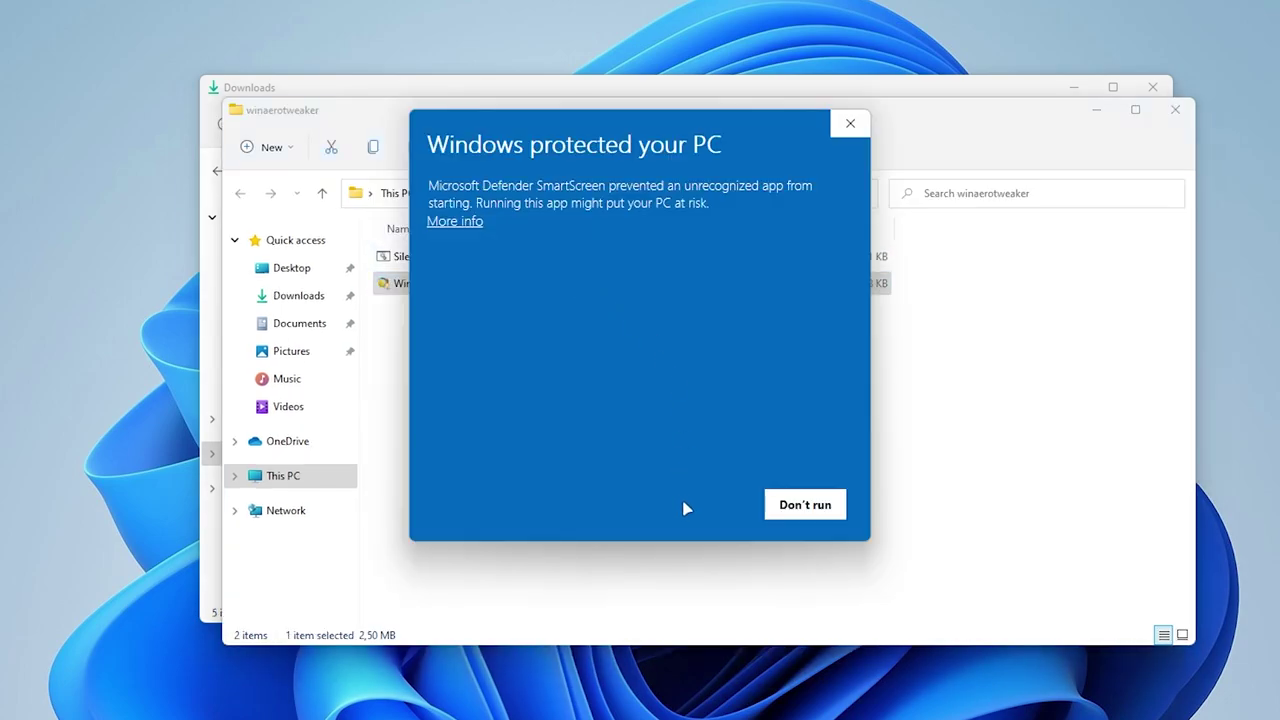
click(455, 222)
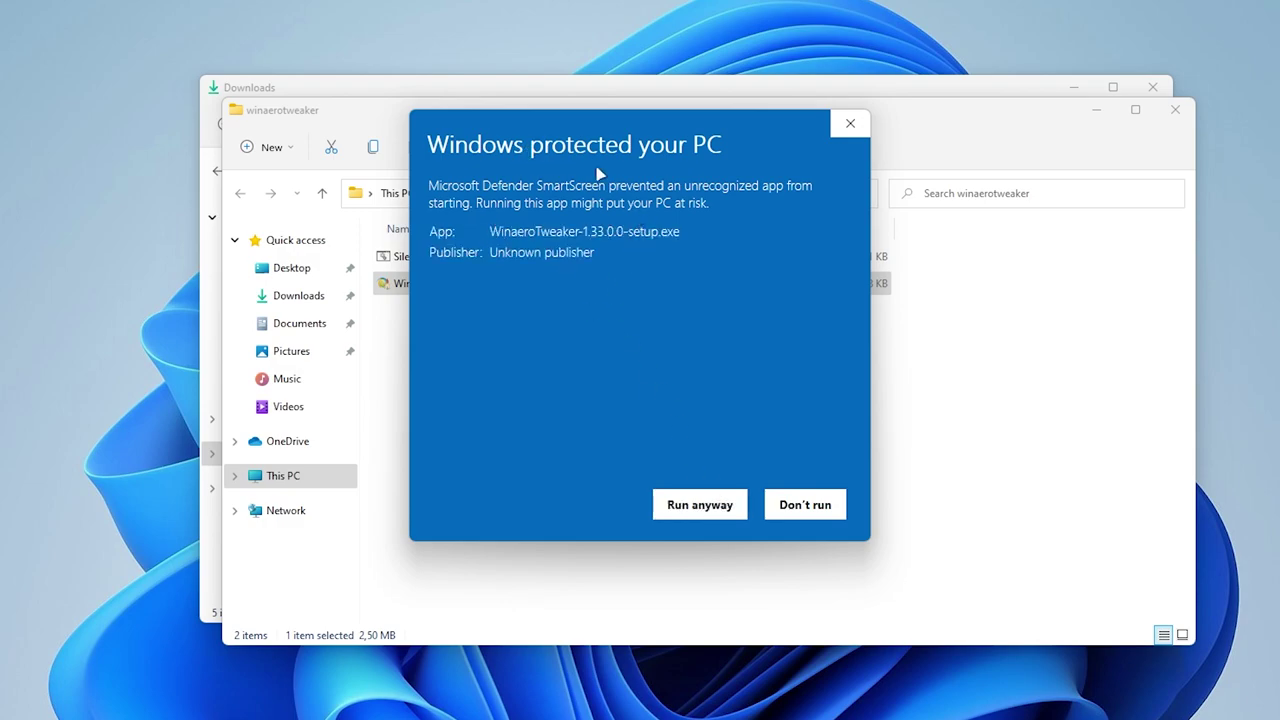
click(699, 507)
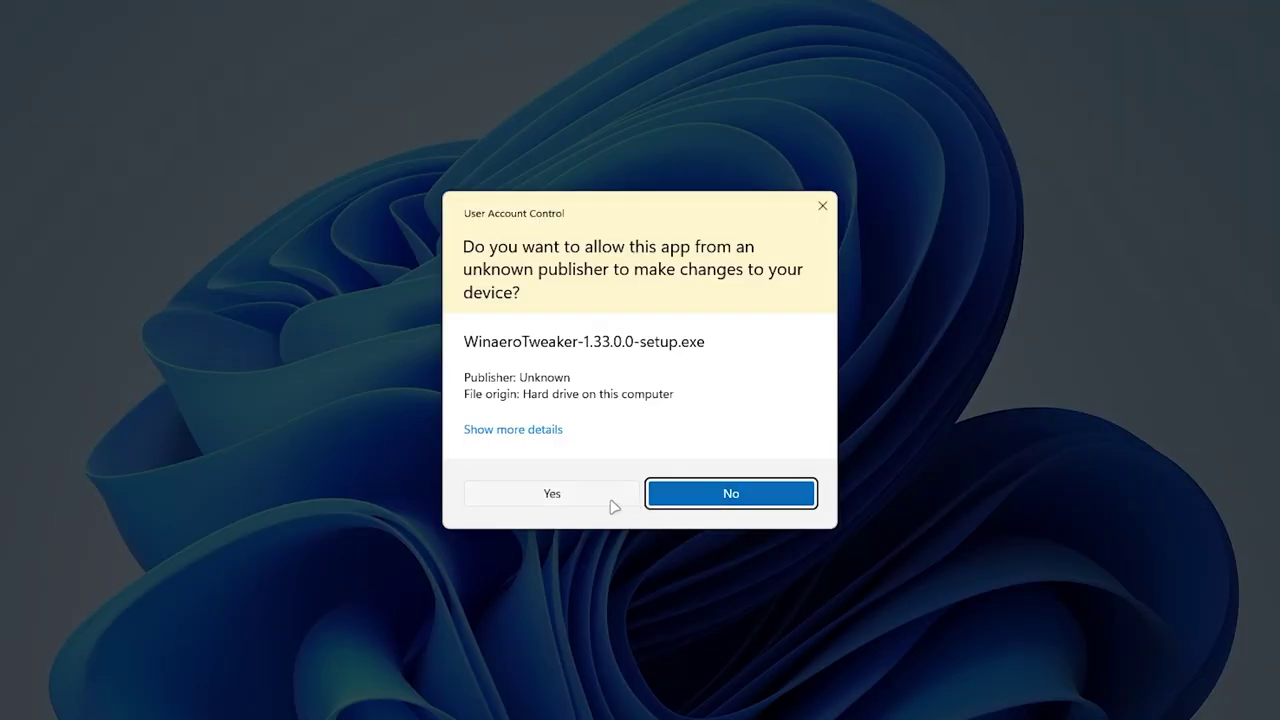
click(618, 503)
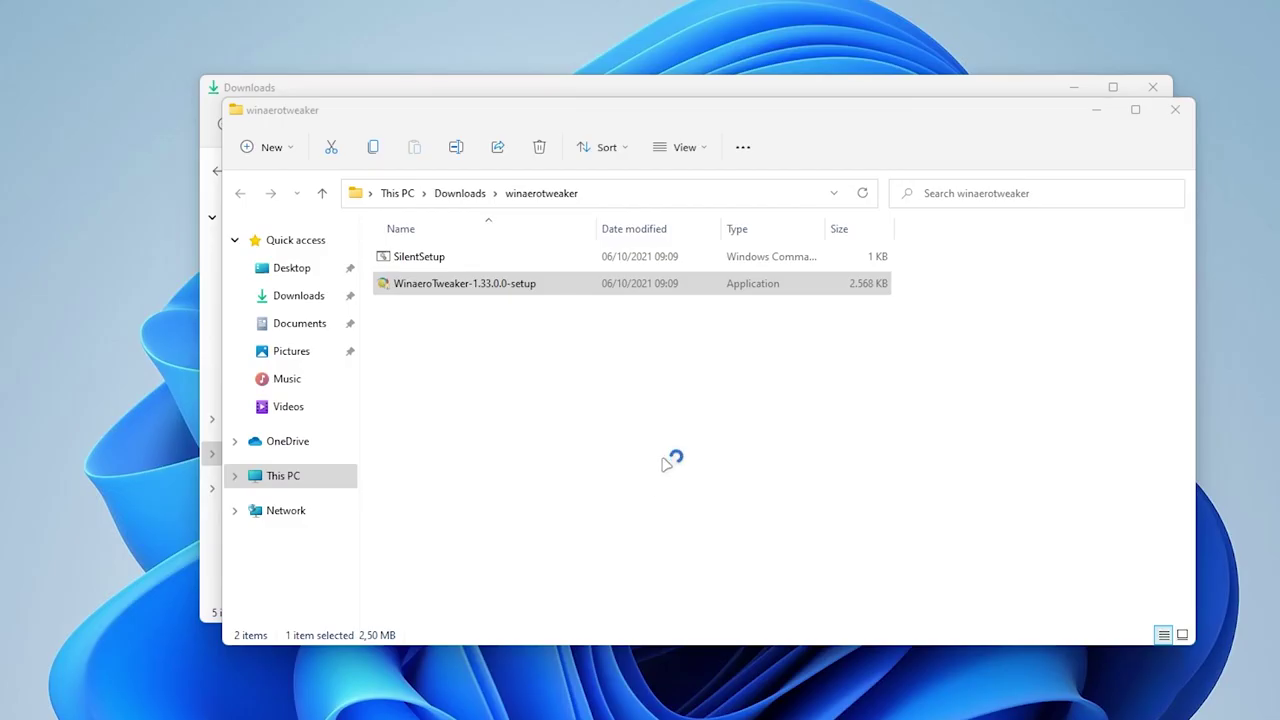
Install Winaero Tweaker in normal mode, accepting the agreement, the default destination folder and a desktop icon for all users.
click(742, 488)
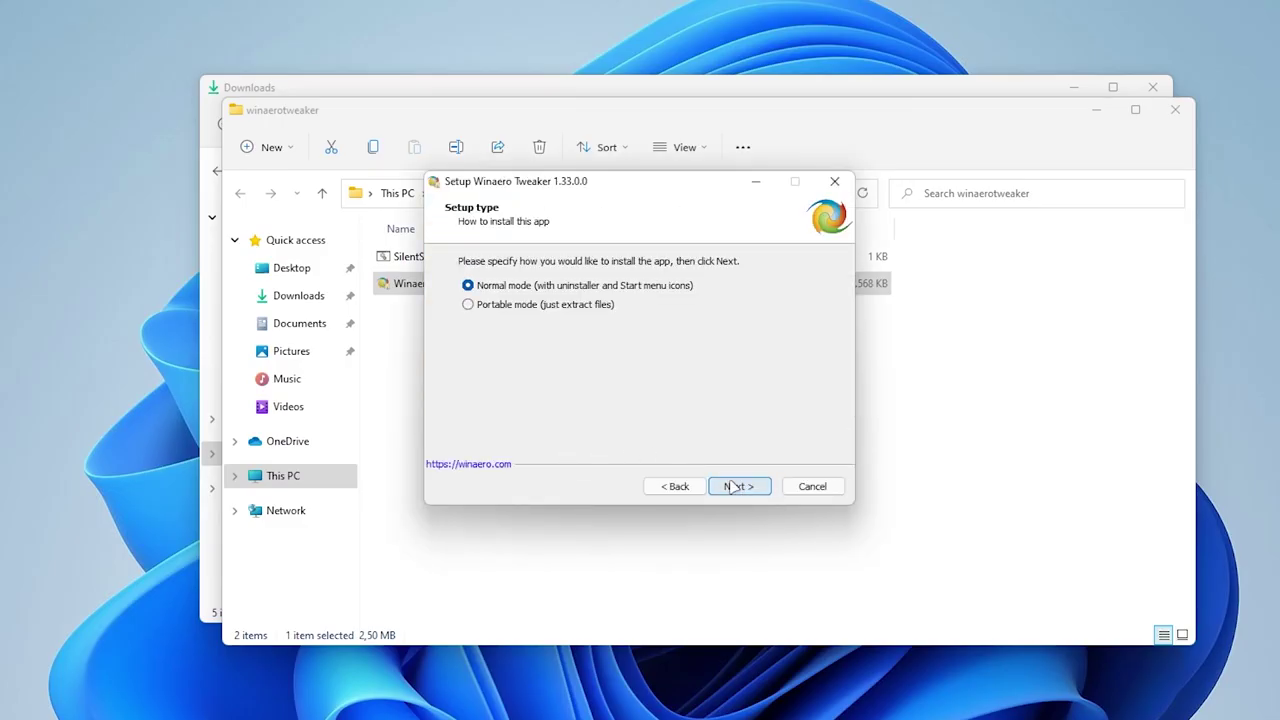
click(740, 487)
click(550, 433)
click(740, 487)
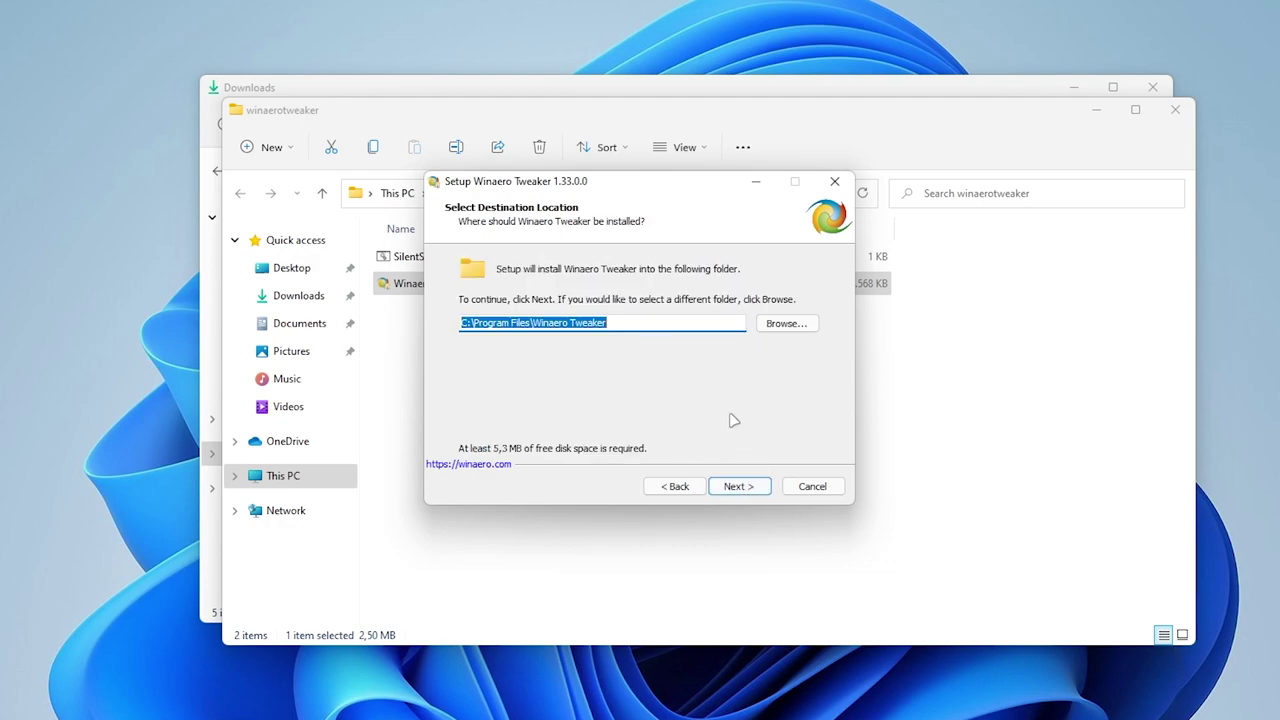
click(740, 487)
click(740, 487)
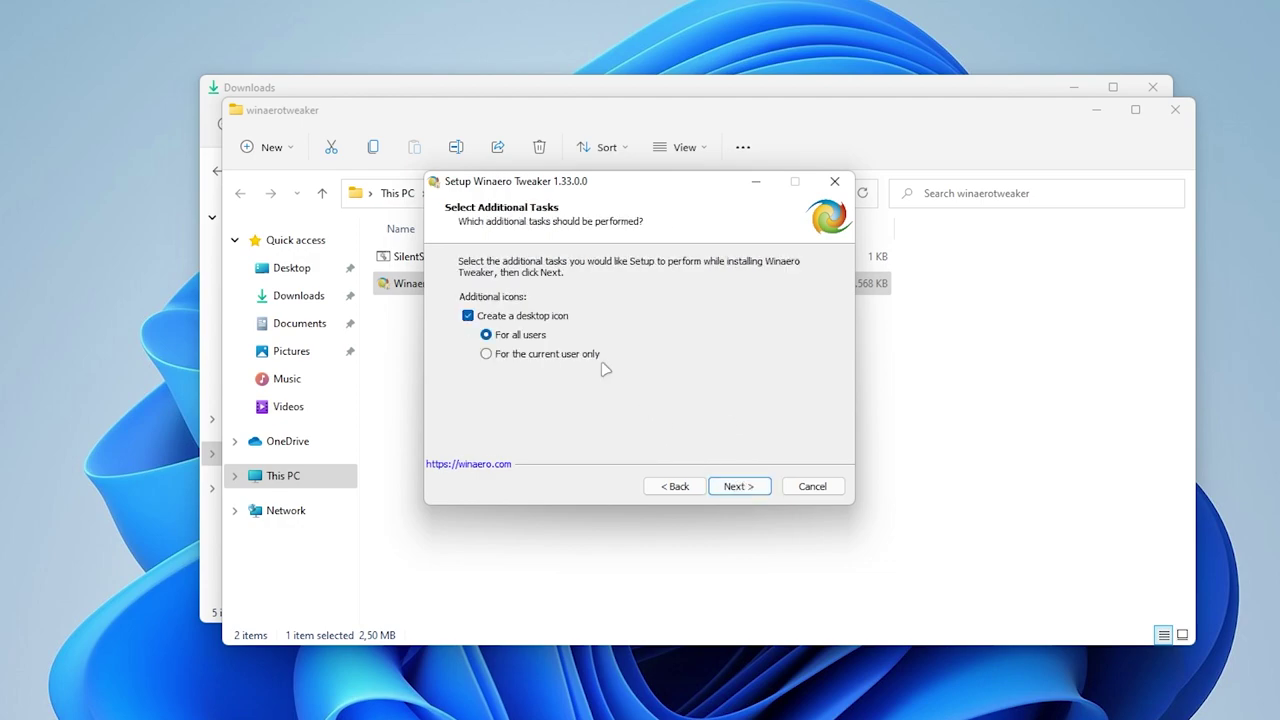
click(740, 487)
click(768, 493)
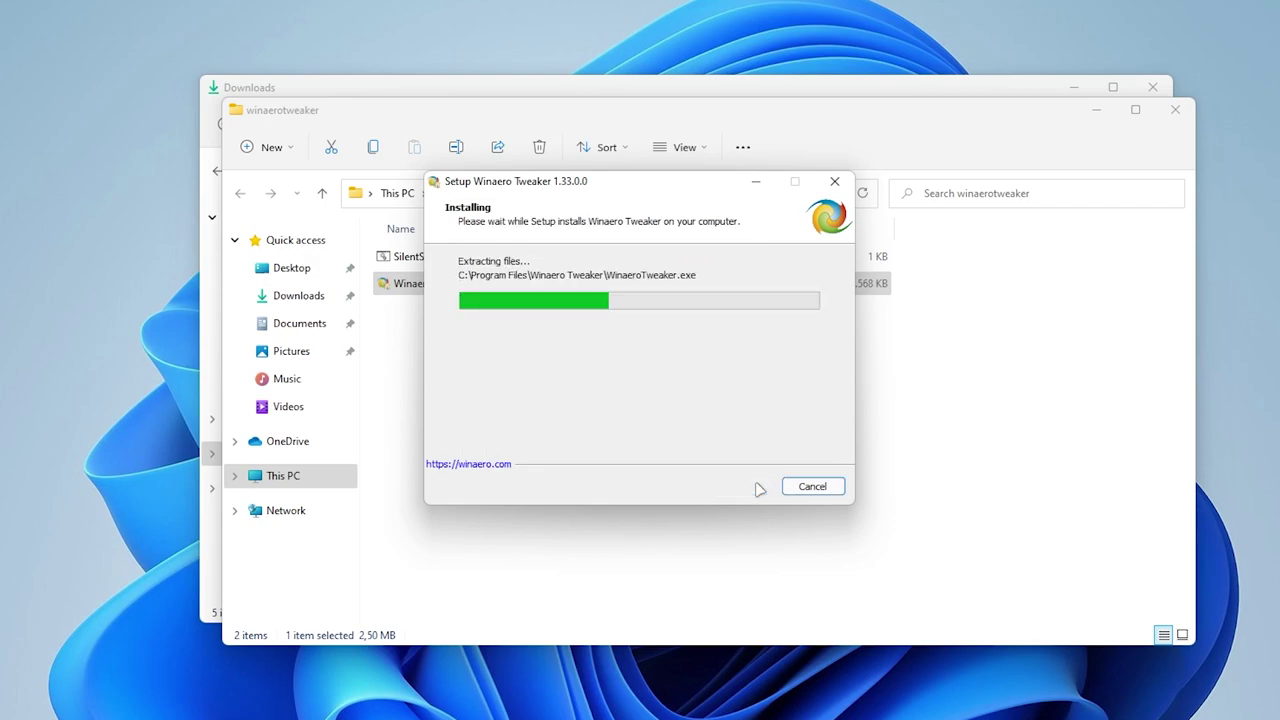
Finish the setup wizard with Run Winaero Tweaker enabled and Visit Winaero.com for latest news disabled.
click(648, 334)
click(647, 337)
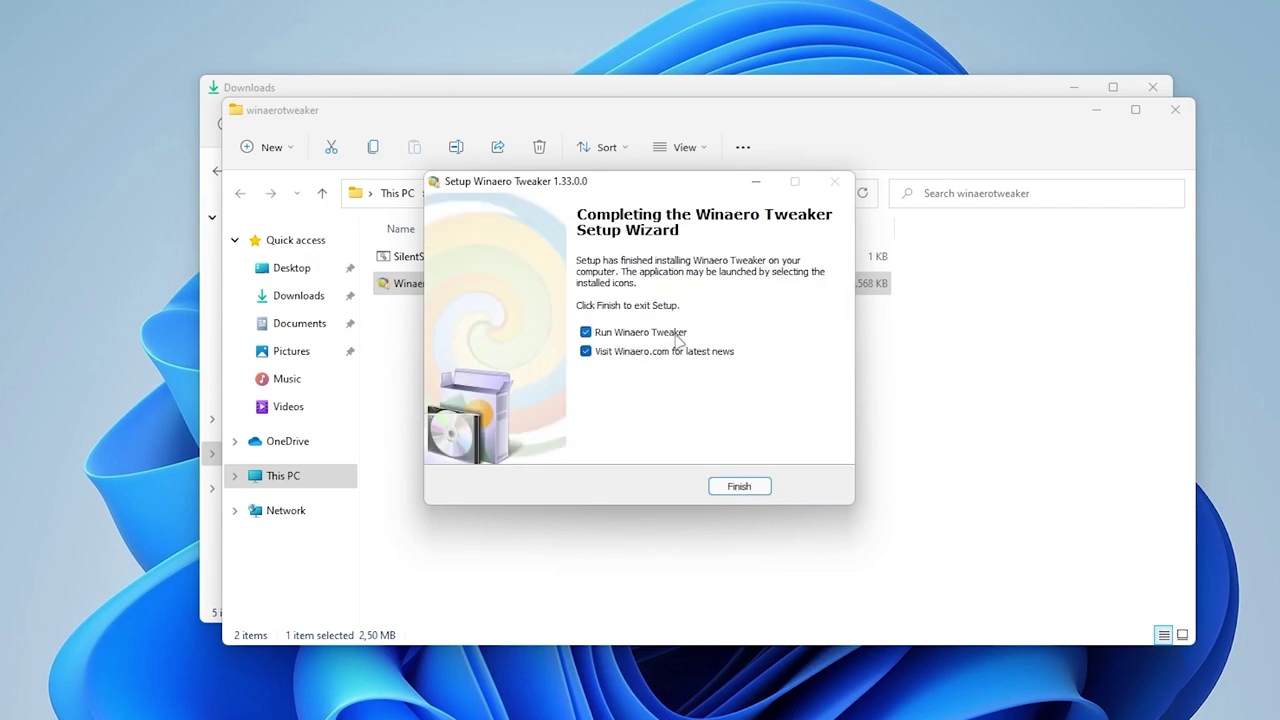
click(688, 353)
click(754, 488)
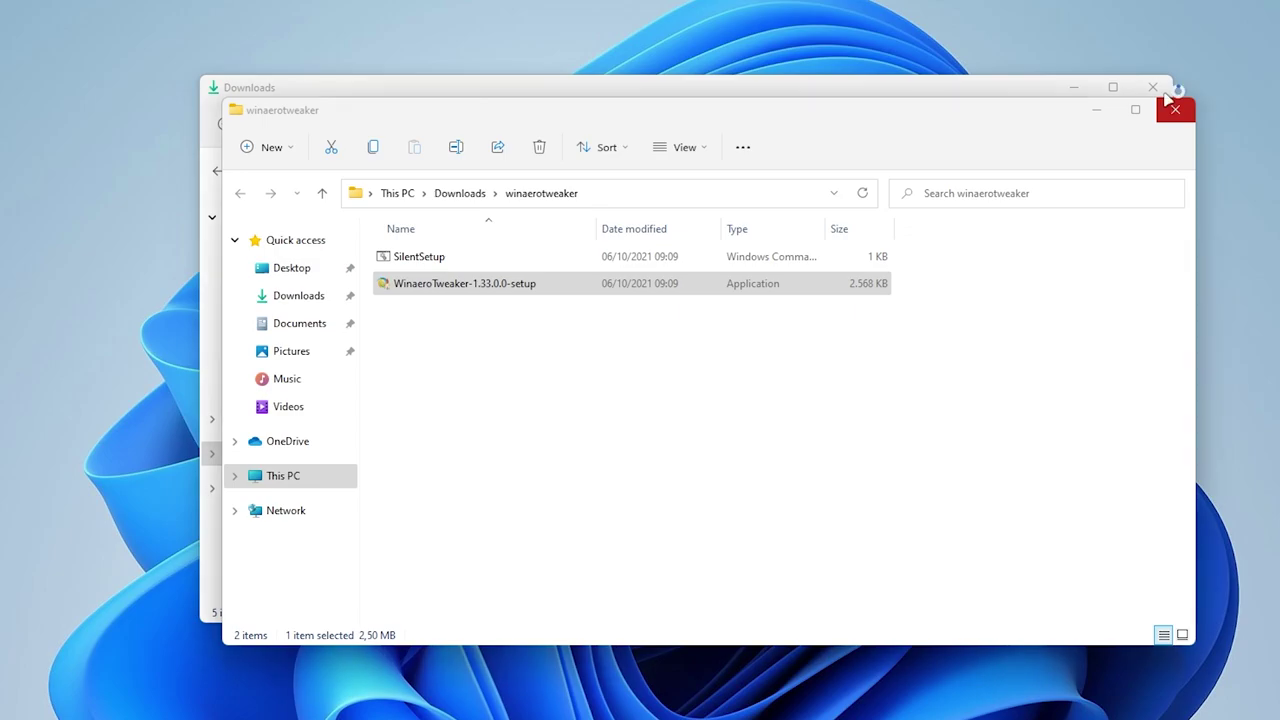
Close both folder windows and accept the Winaero license agreement, allowing WinaeroTweaker.exe to make changes.
click(1175, 109)
click(1150, 88)
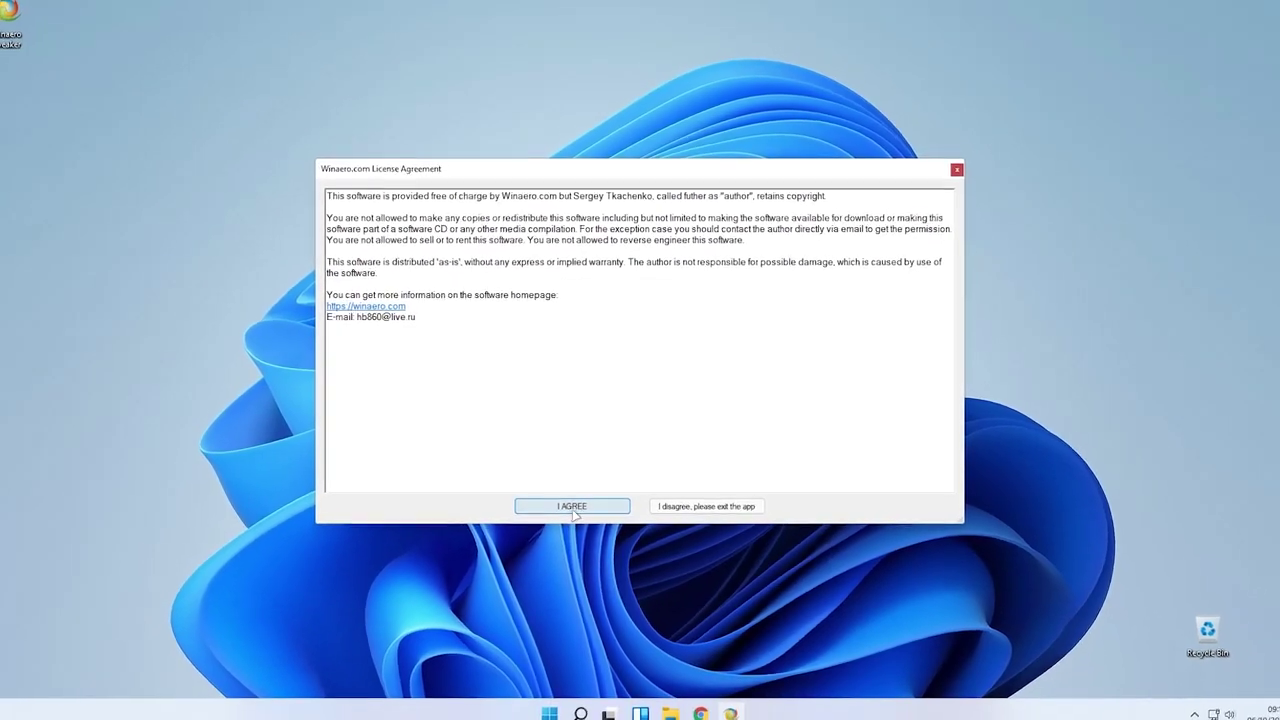
click(567, 517)
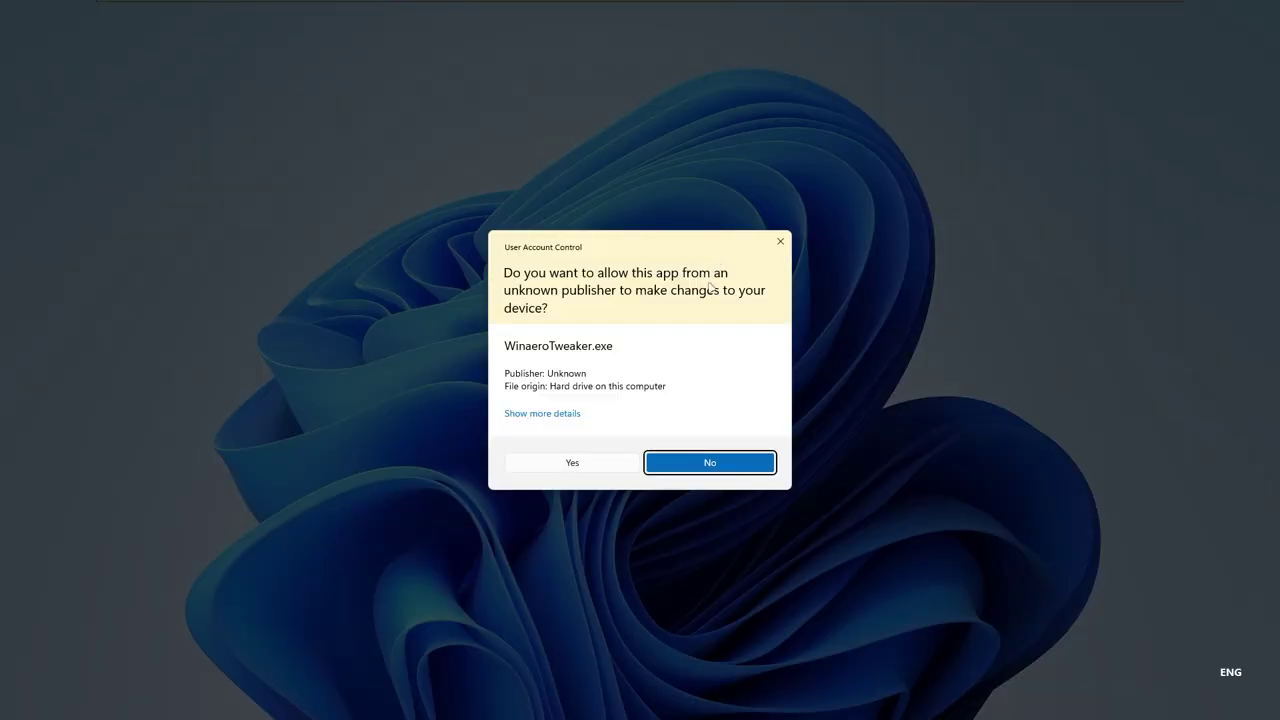
click(603, 463)
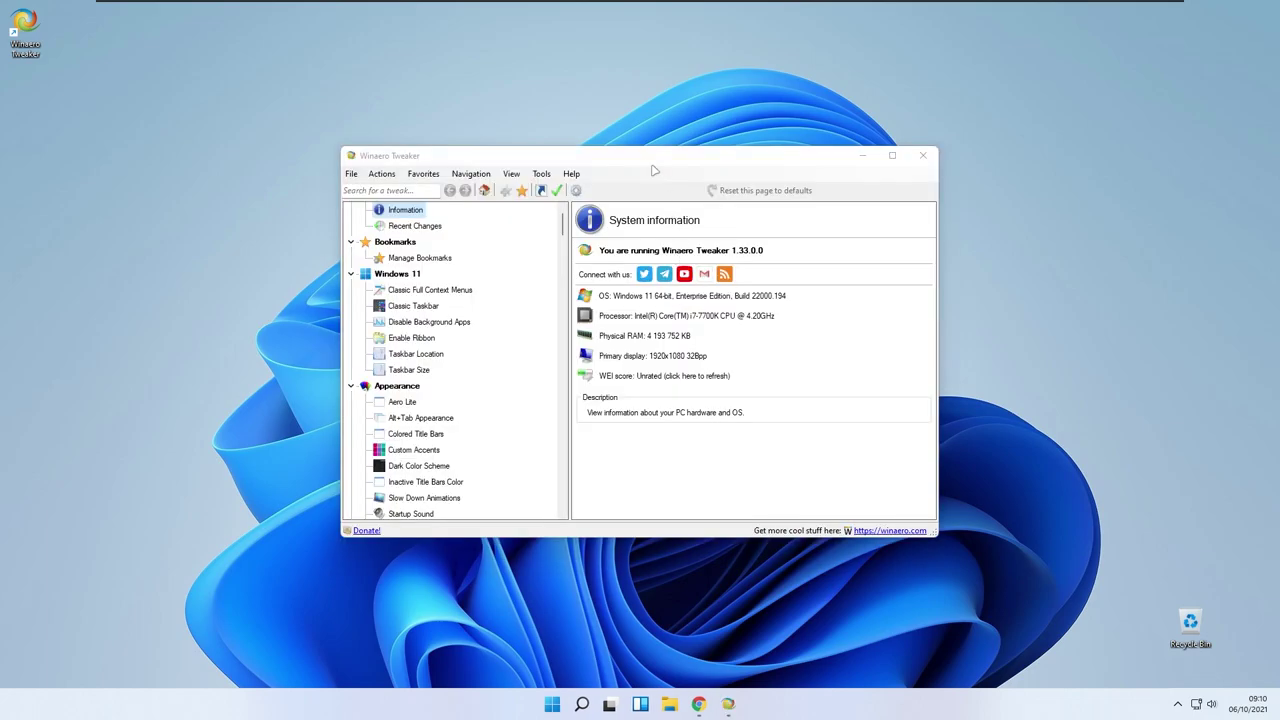
View the Classic Taskbar tweak in the Windows 11 category and open the Taskbar Size page.
click(418, 276)
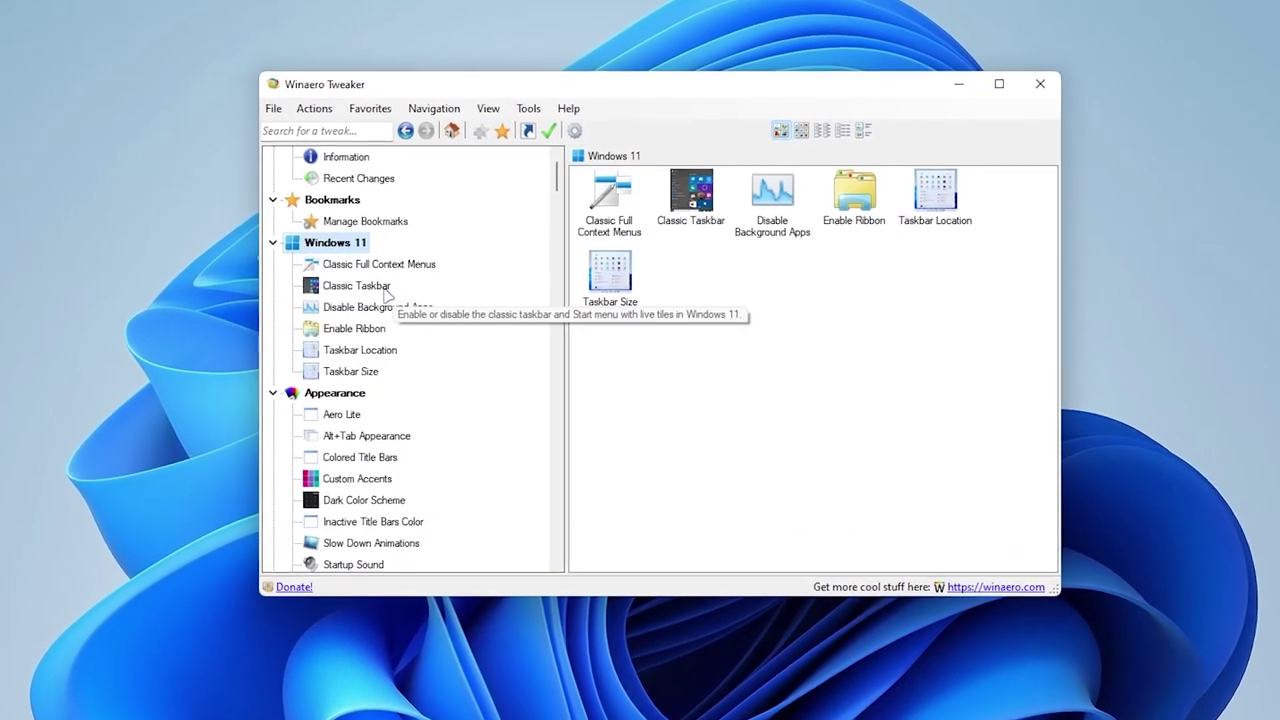
click(380, 288)
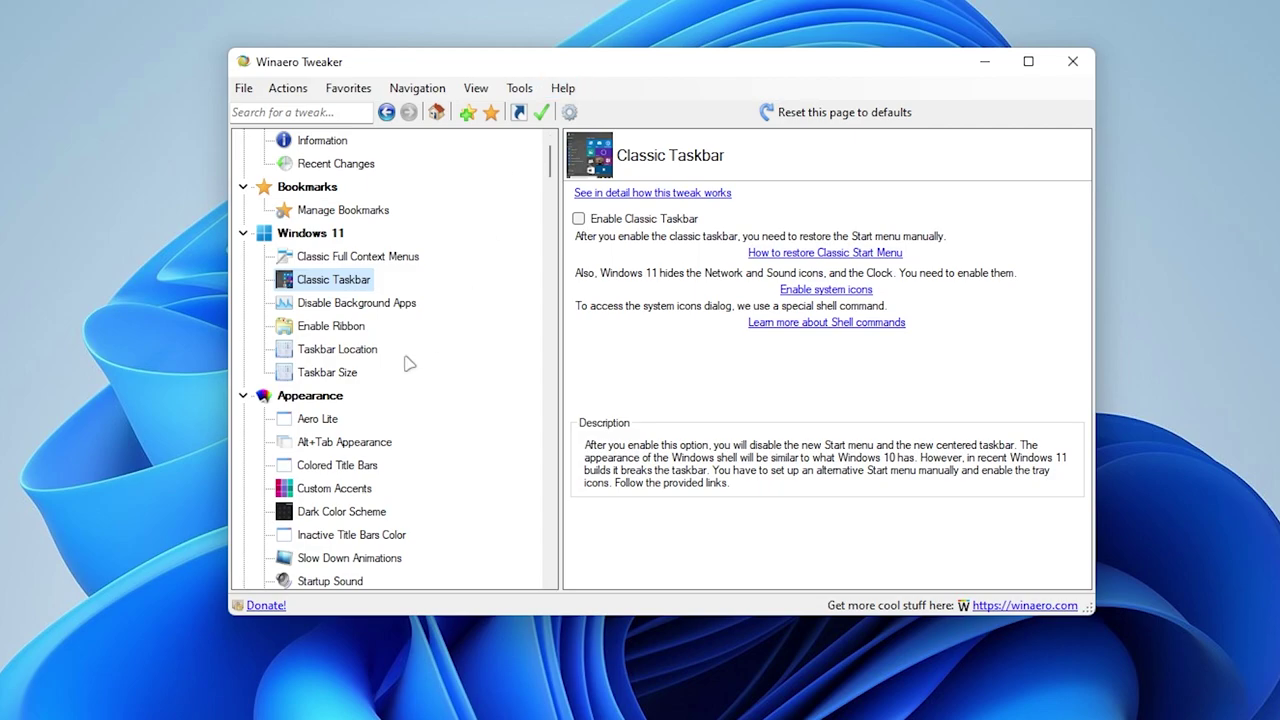
click(345, 376)
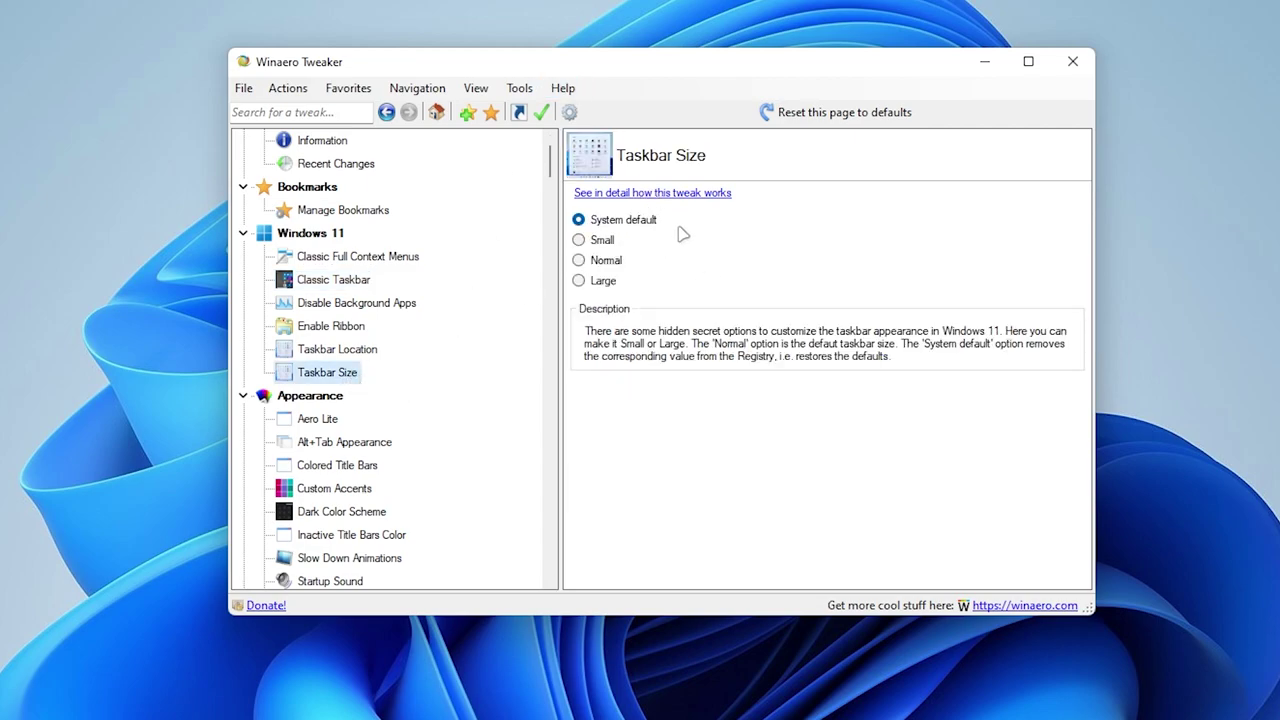
Set the taskbar size to Small and restart Explorer to apply the change.
click(601, 245)
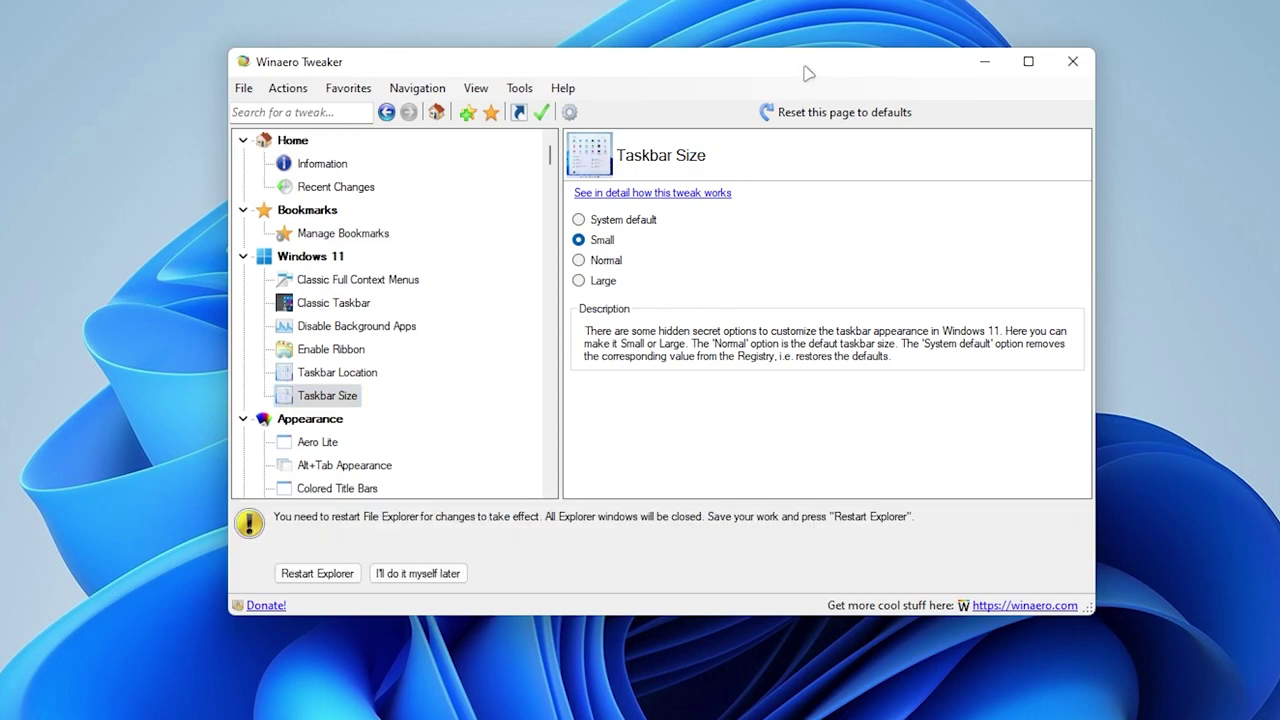
drag(809, 70, 818, 71)
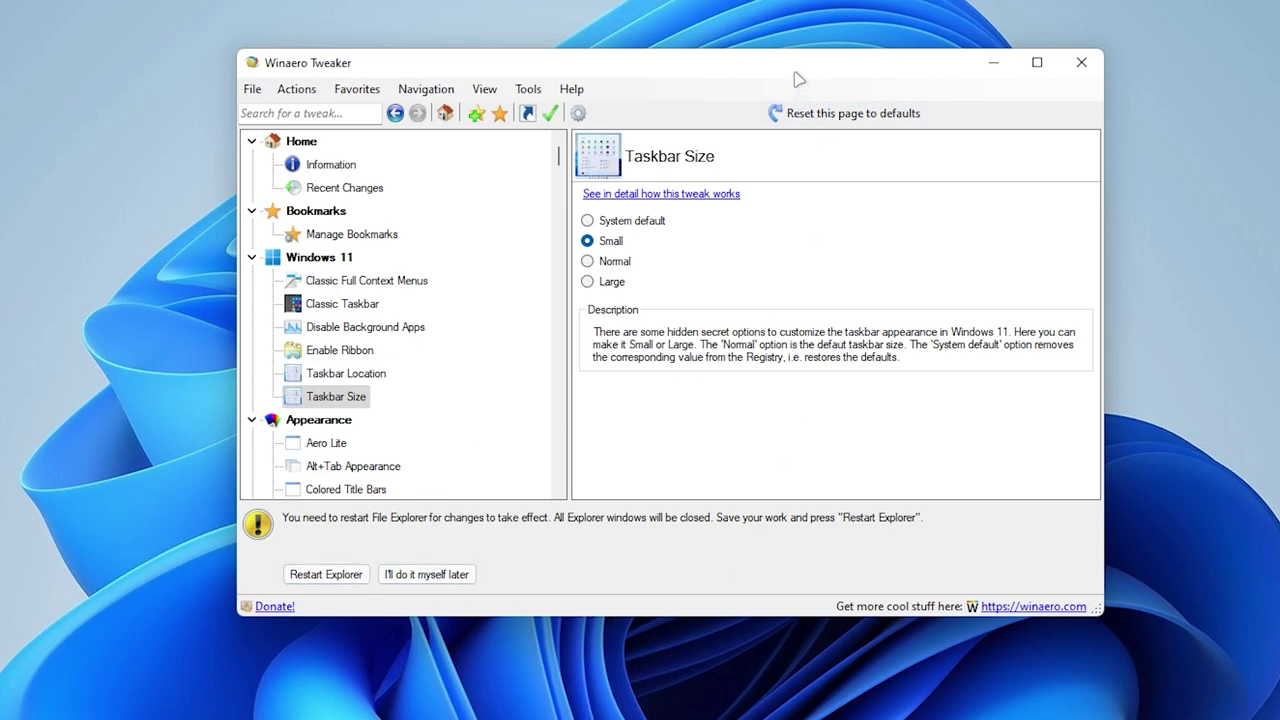
click(325, 574)
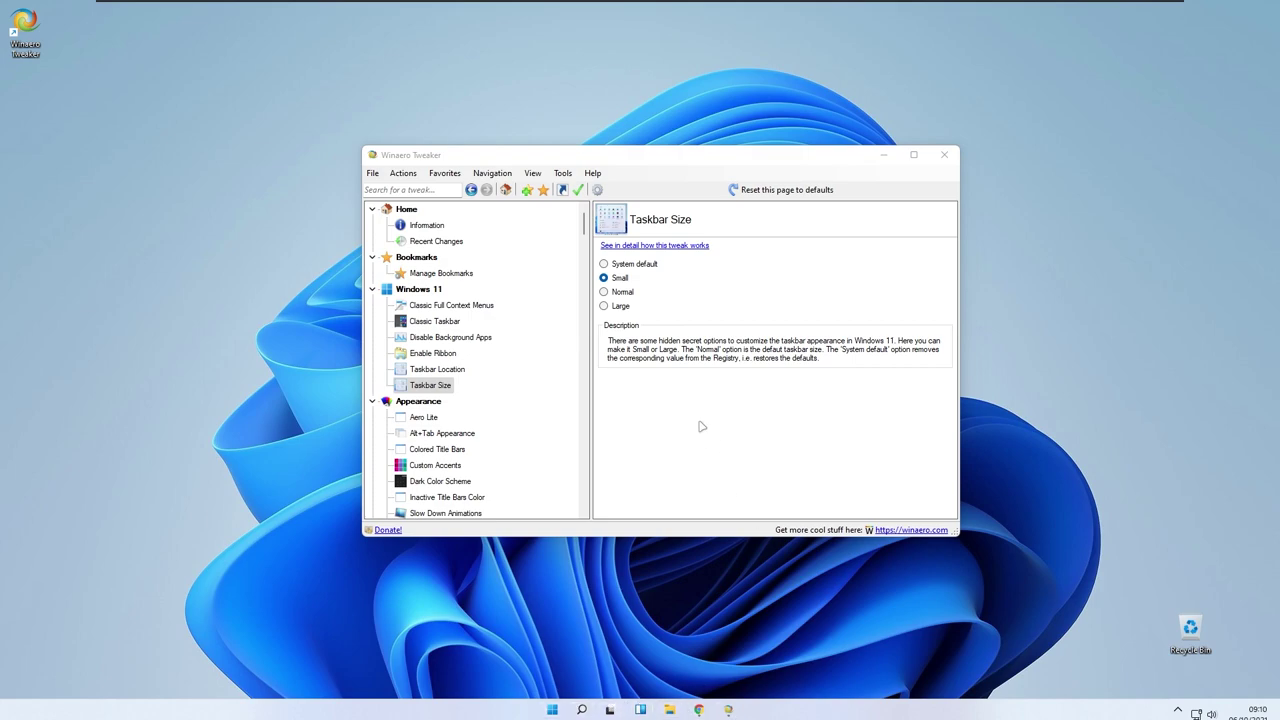
Try the Large taskbar size with an Explorer restart, and return the size to Small with another restart.
click(622, 292)
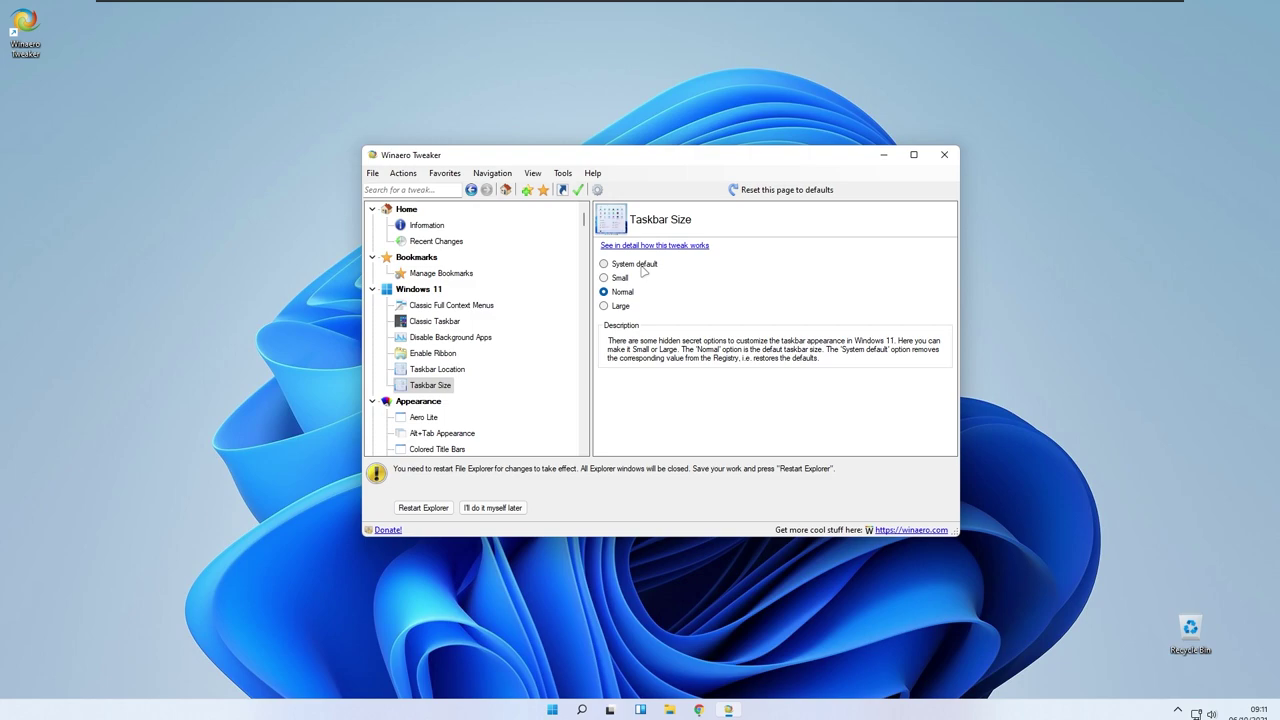
click(621, 306)
click(442, 510)
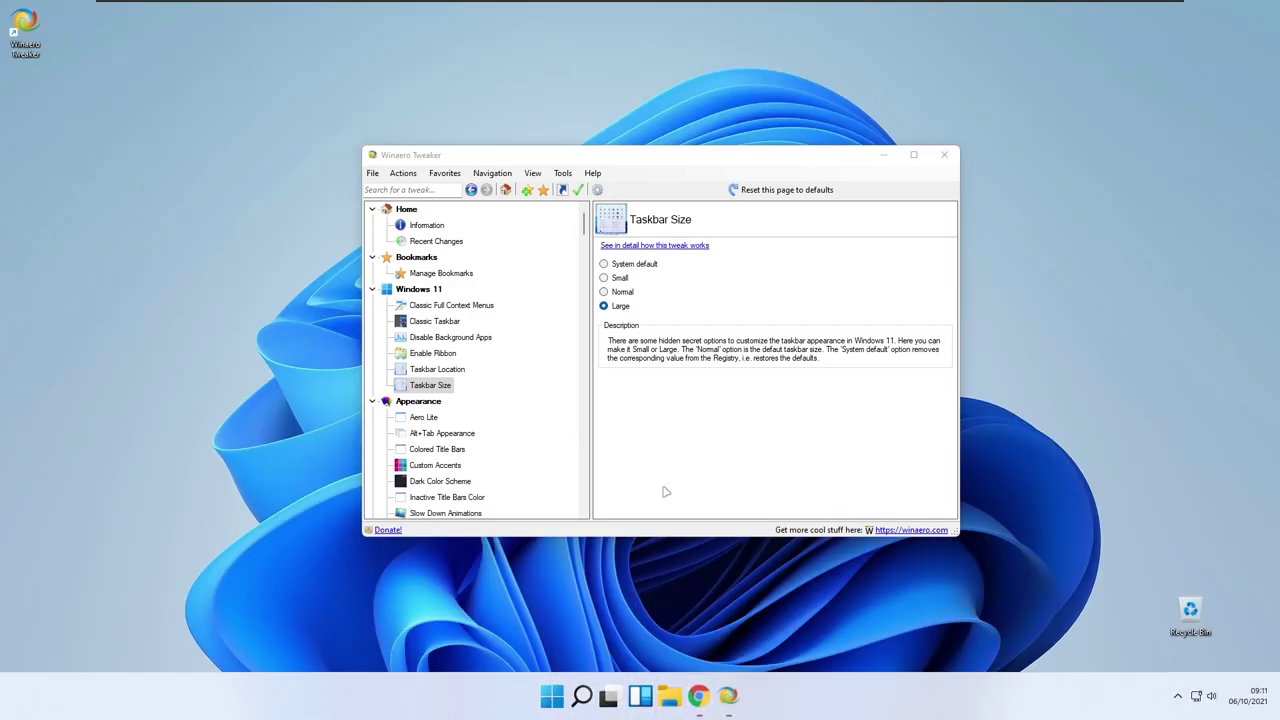
click(621, 279)
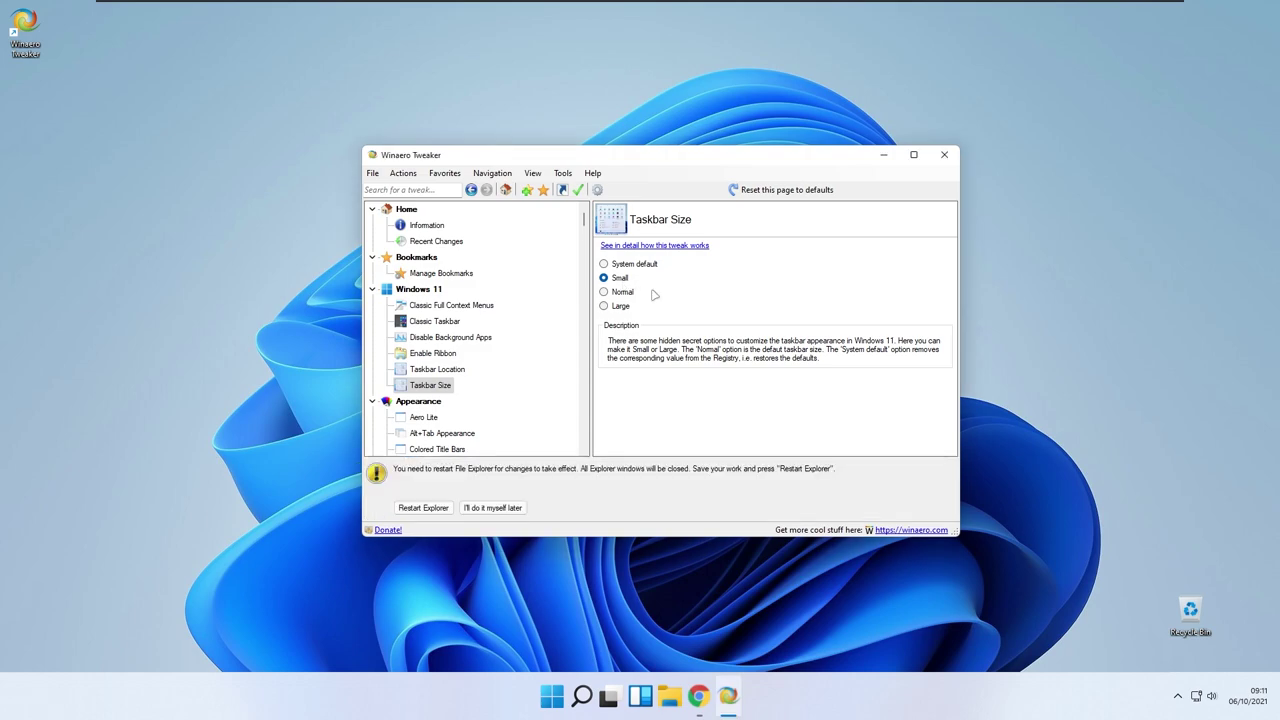
click(441, 512)
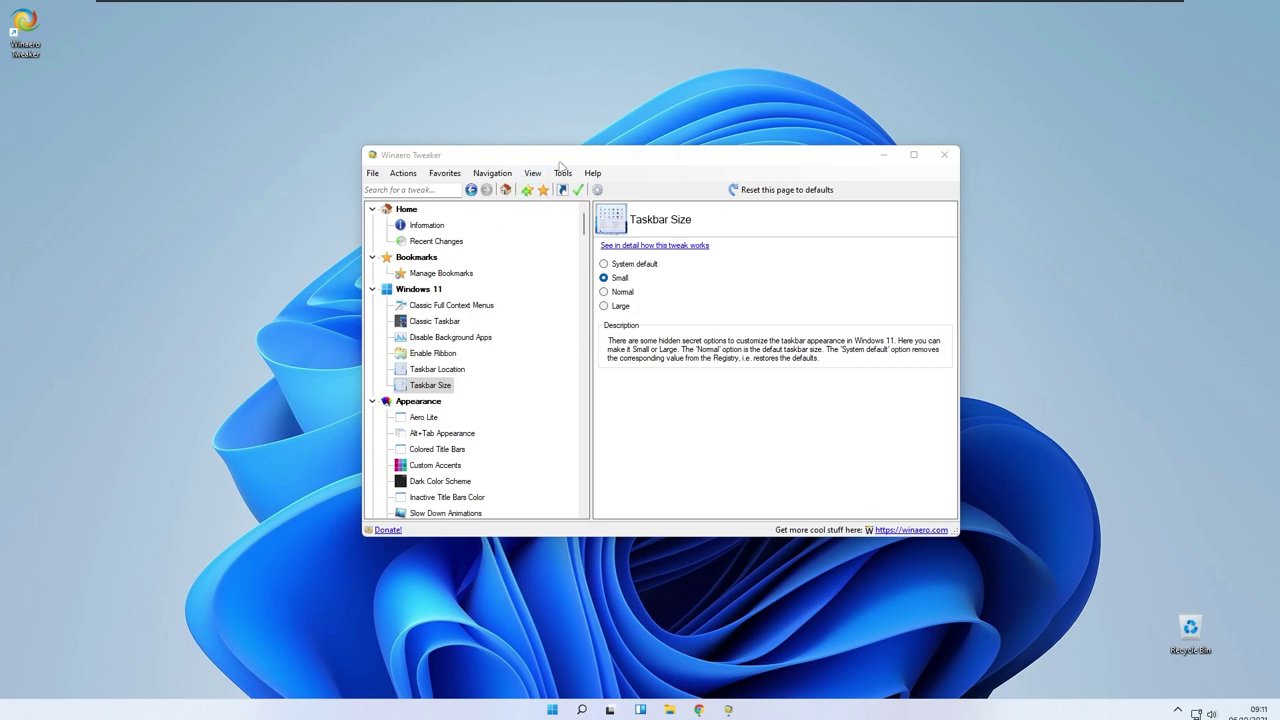
Set the taskbar location to Top on the Taskbar Location page and restart Explorer.
click(453, 370)
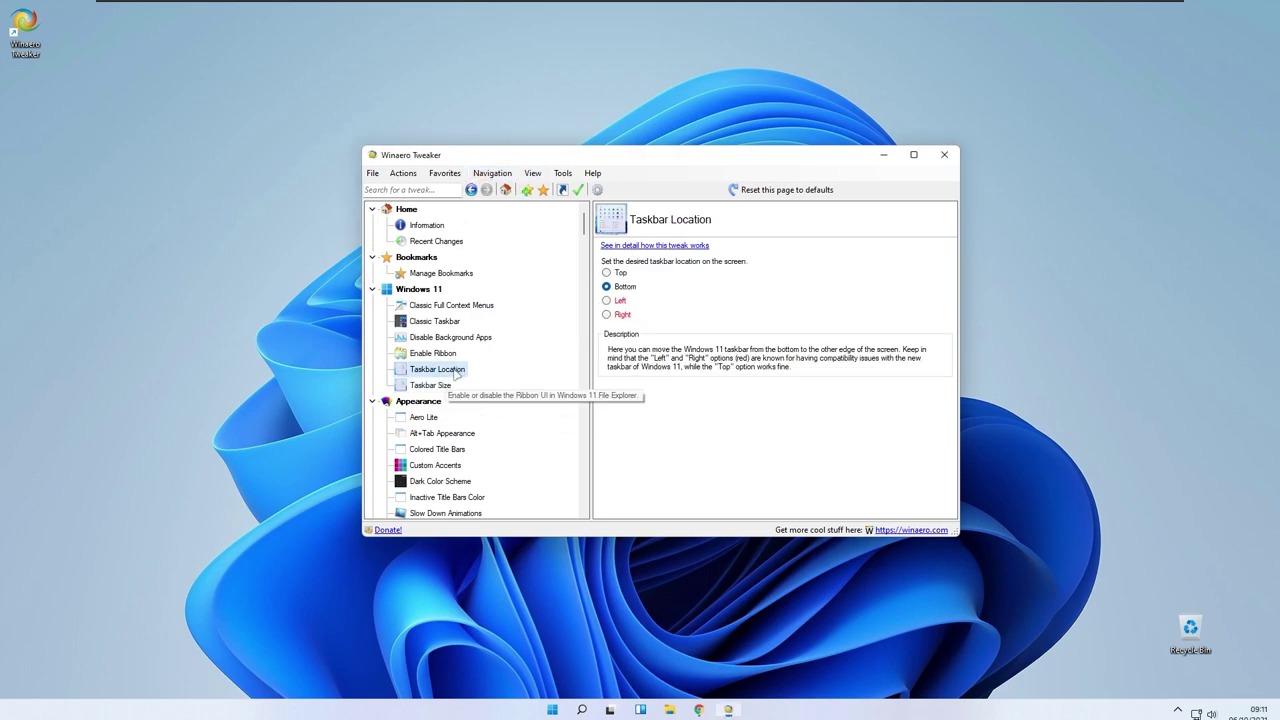
click(619, 274)
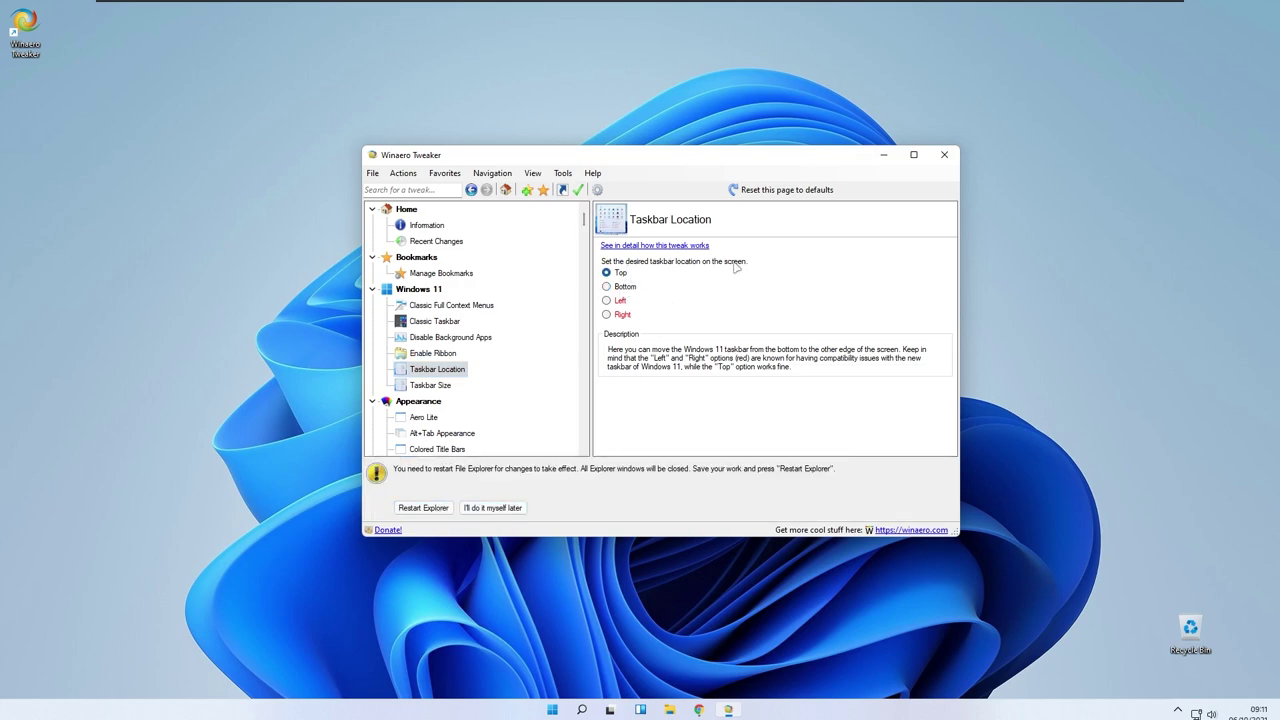
click(423, 508)
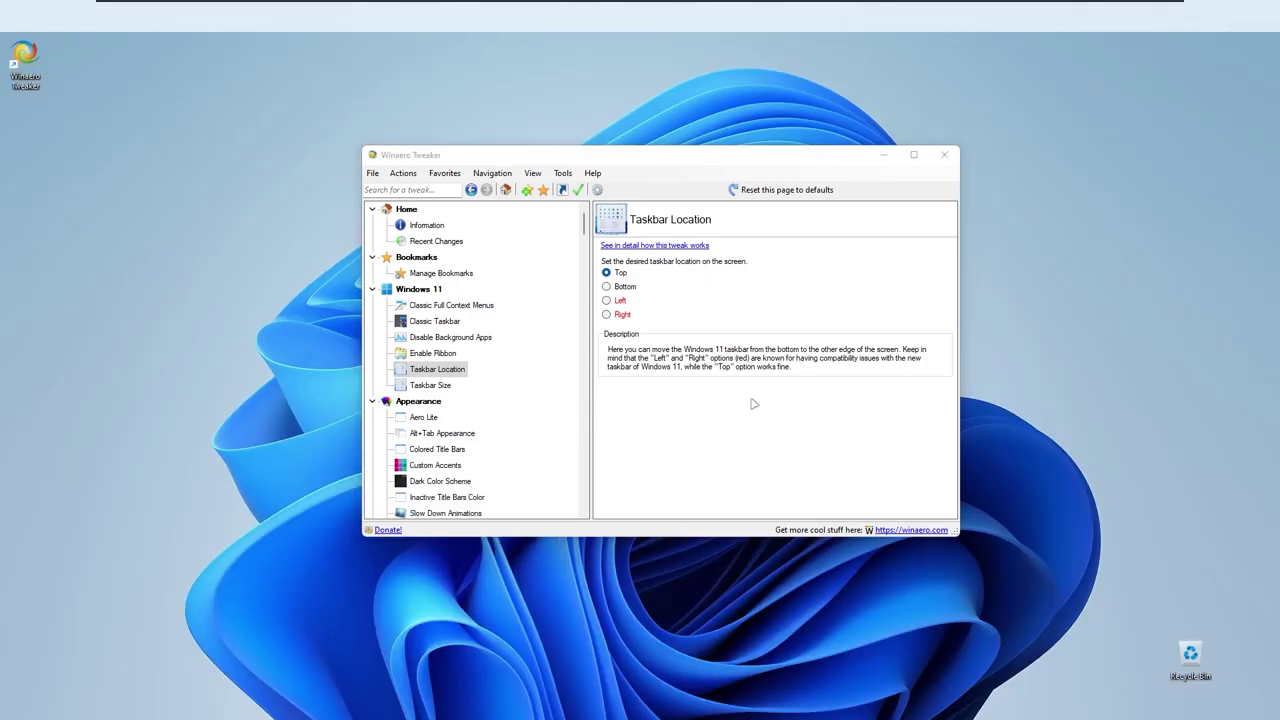
Minimize the Winaero Tweaker window and check how Chrome and the Start menu open from the relocated taskbar.
click(884, 155)
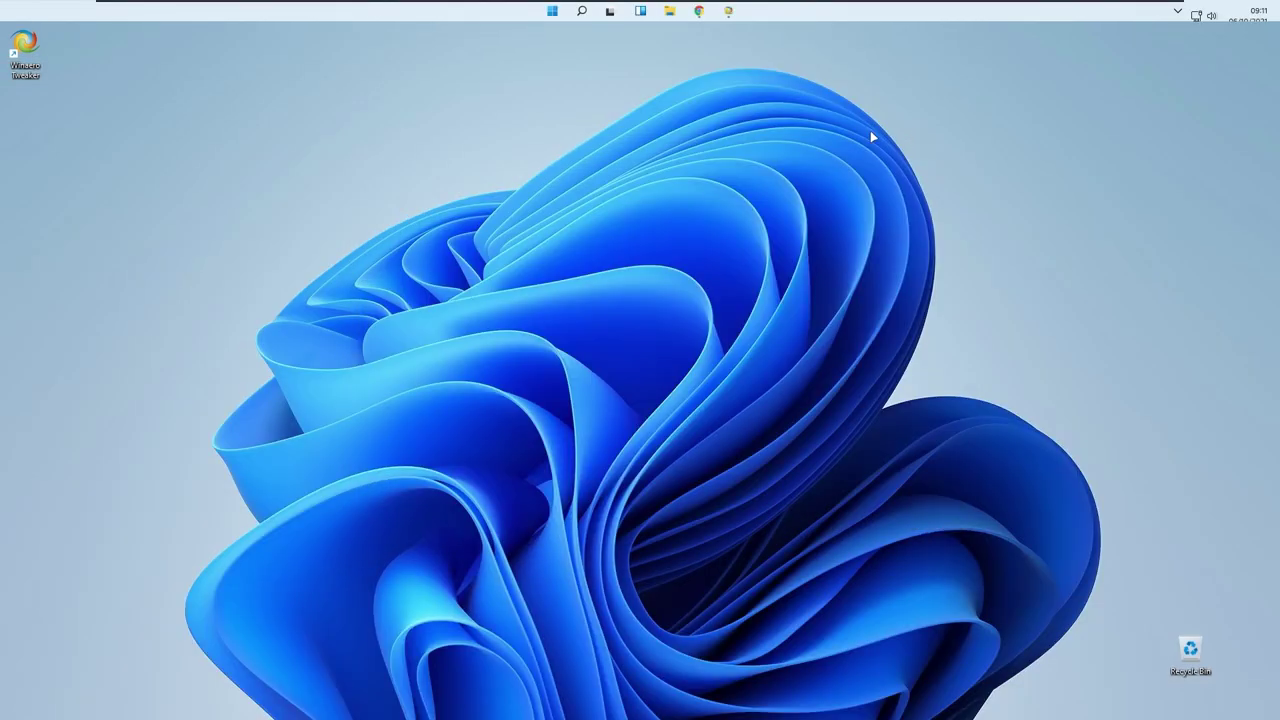
click(700, 11)
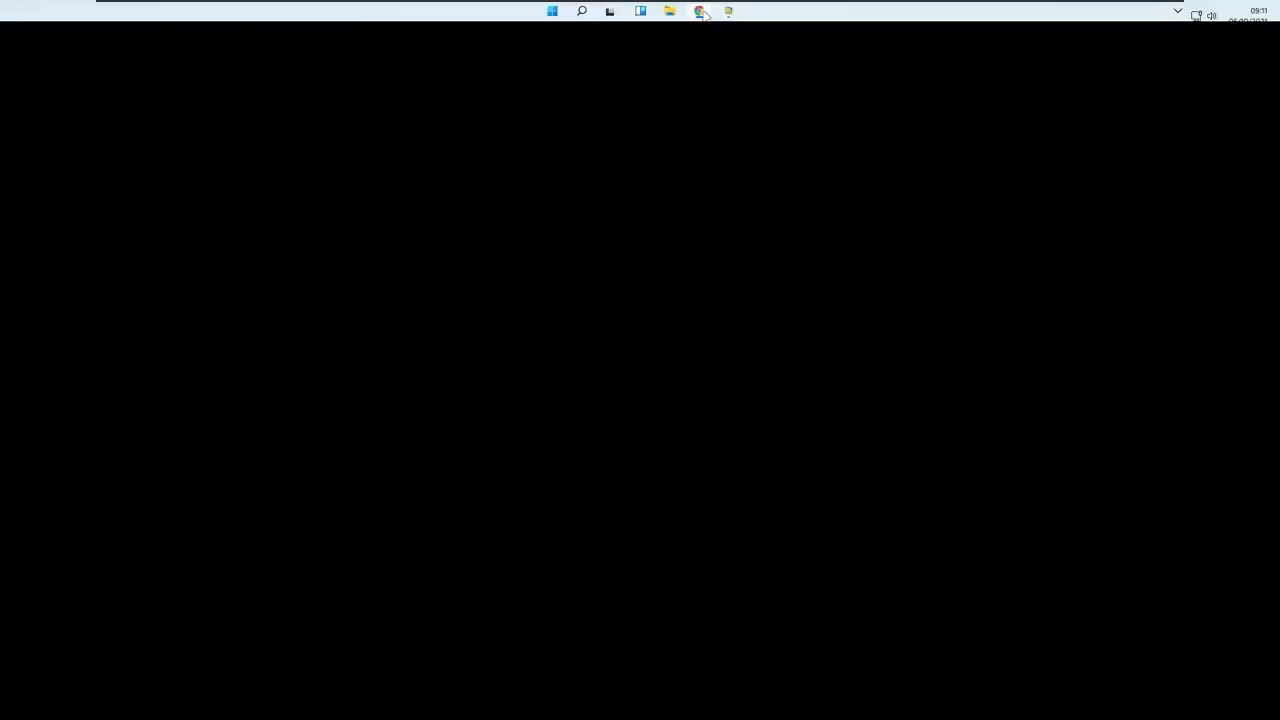
click(553, 12)
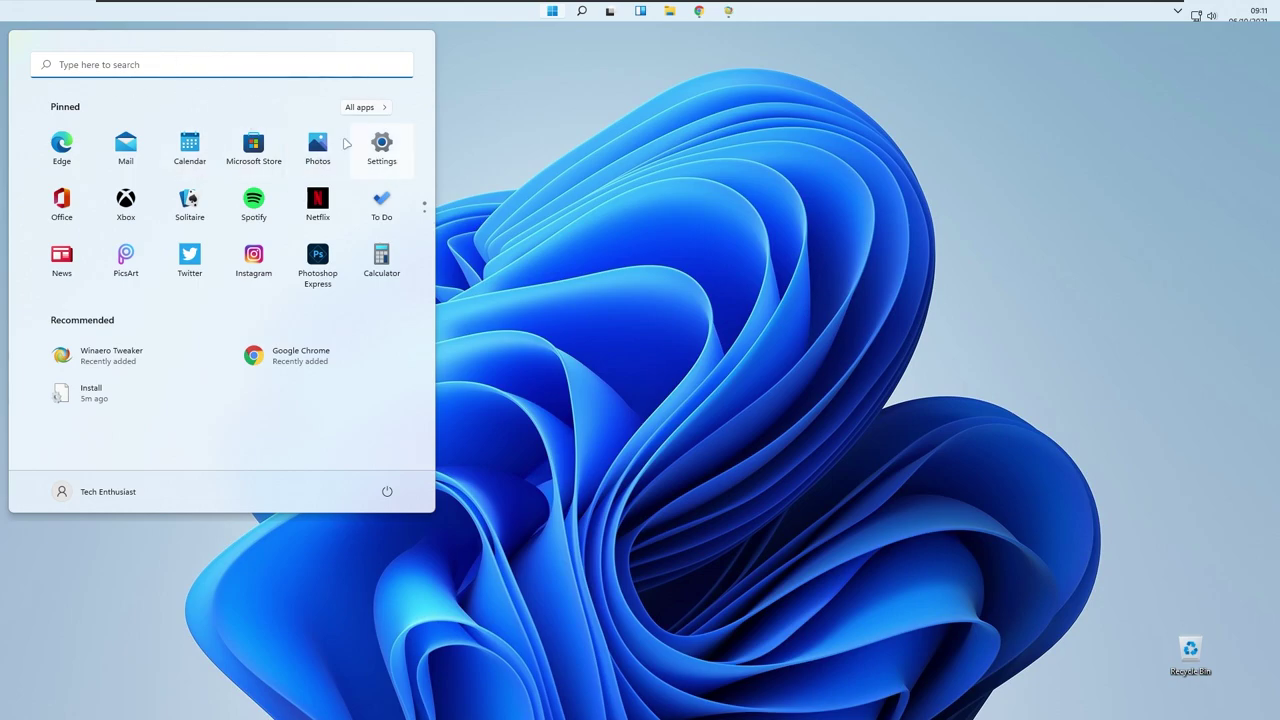
Return to Winaero Tweaker, set the taskbar location to Bottom and restart Explorer.
click(729, 13)
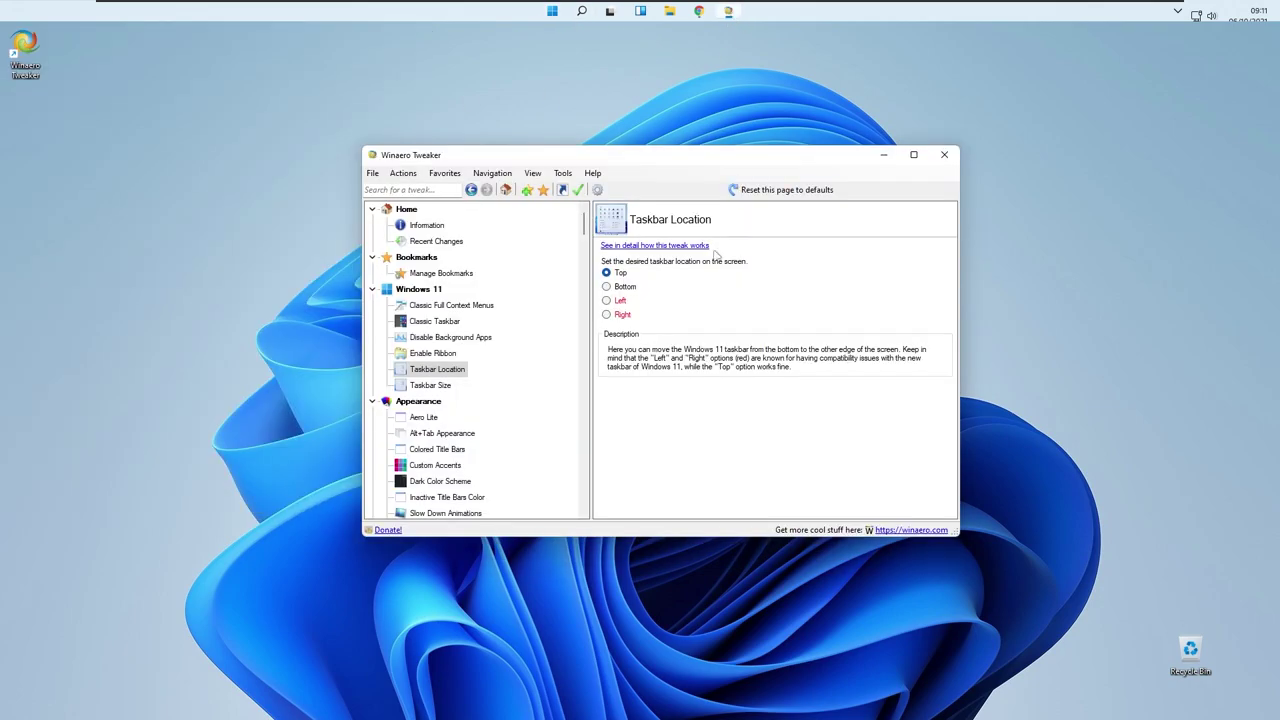
click(629, 288)
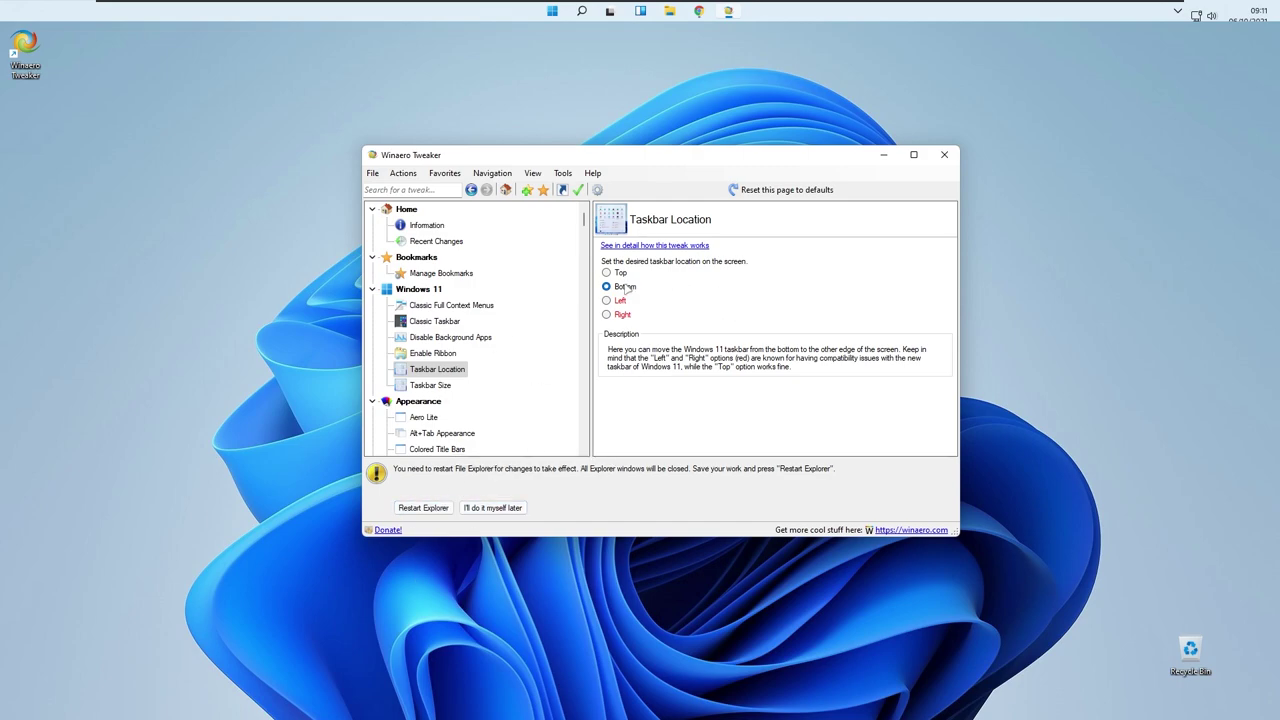
click(439, 508)
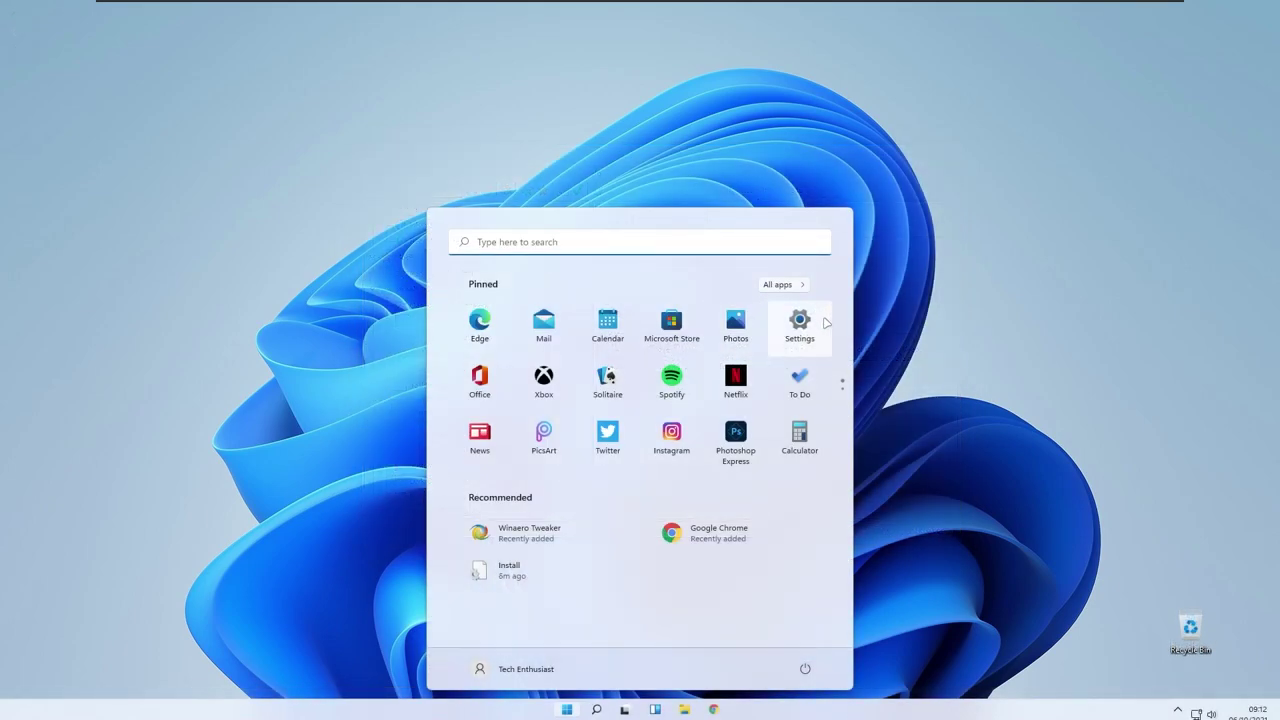
Switch to Windows Settings and open the Background page of the Personalization settings.
click(800, 320)
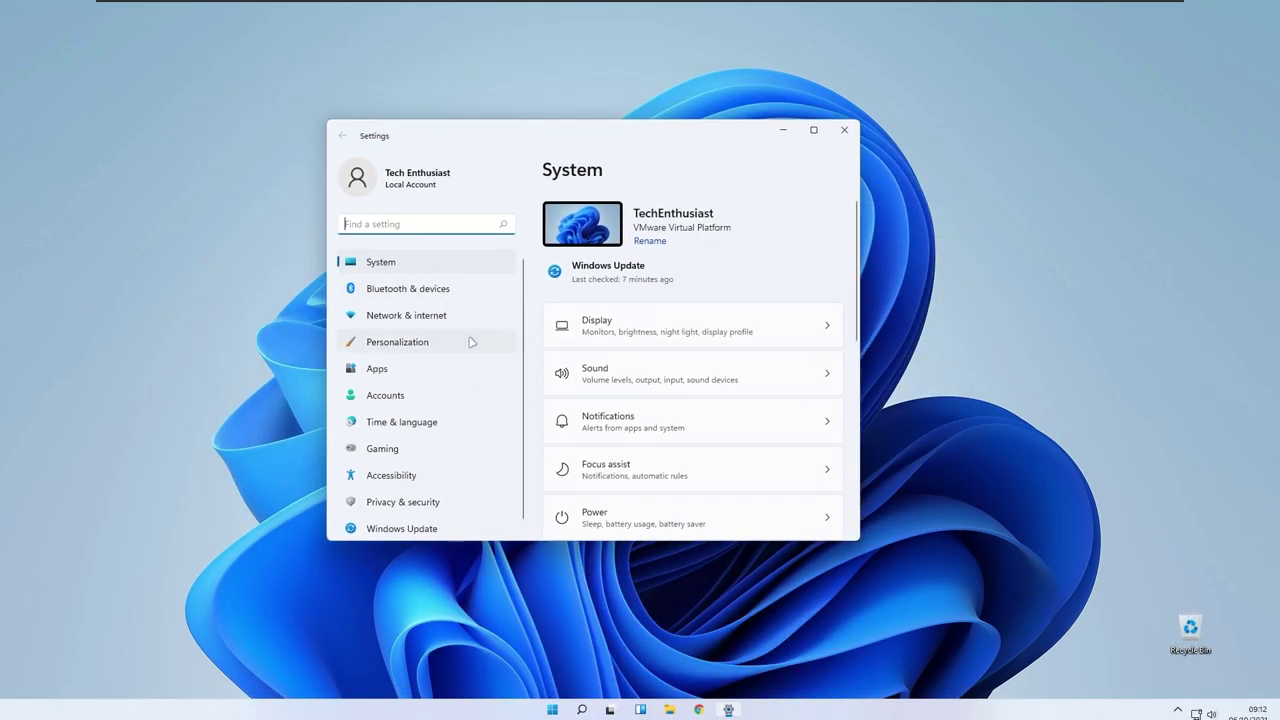
click(468, 342)
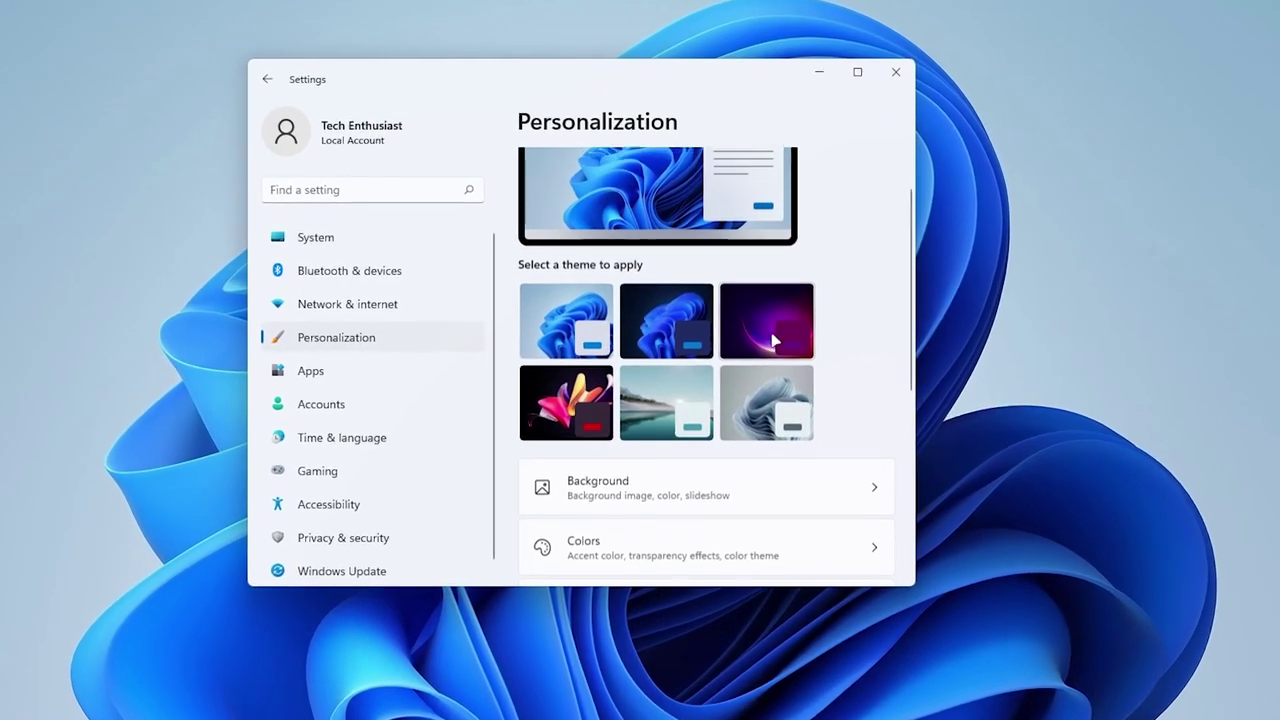
scroll(712, 238, down, 1)
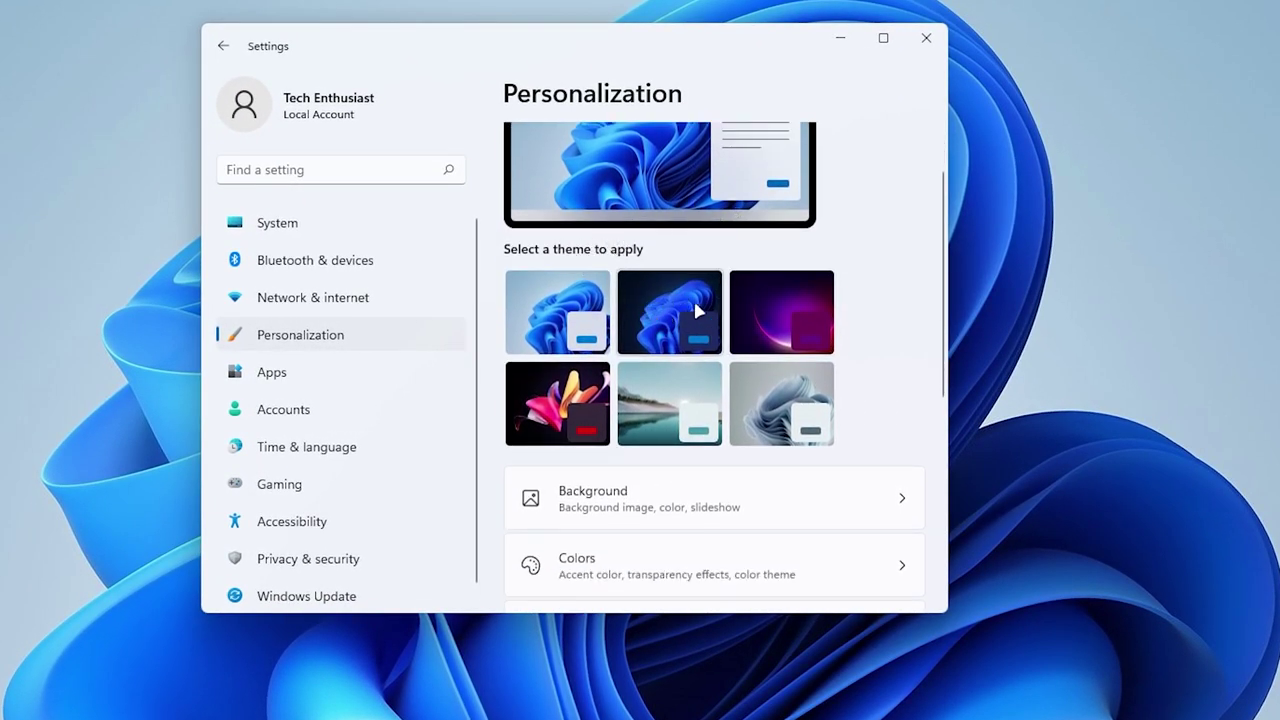
scroll(750, 185, up, 1)
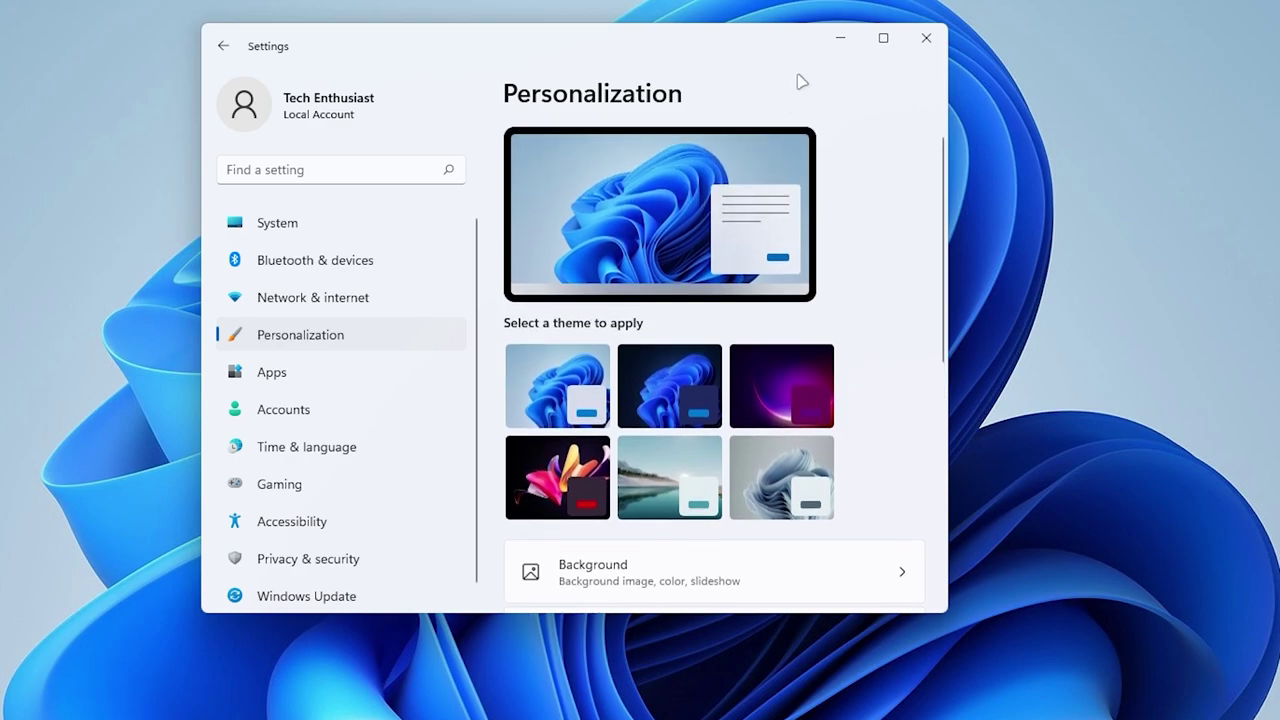
scroll(818, 215, down, 1)
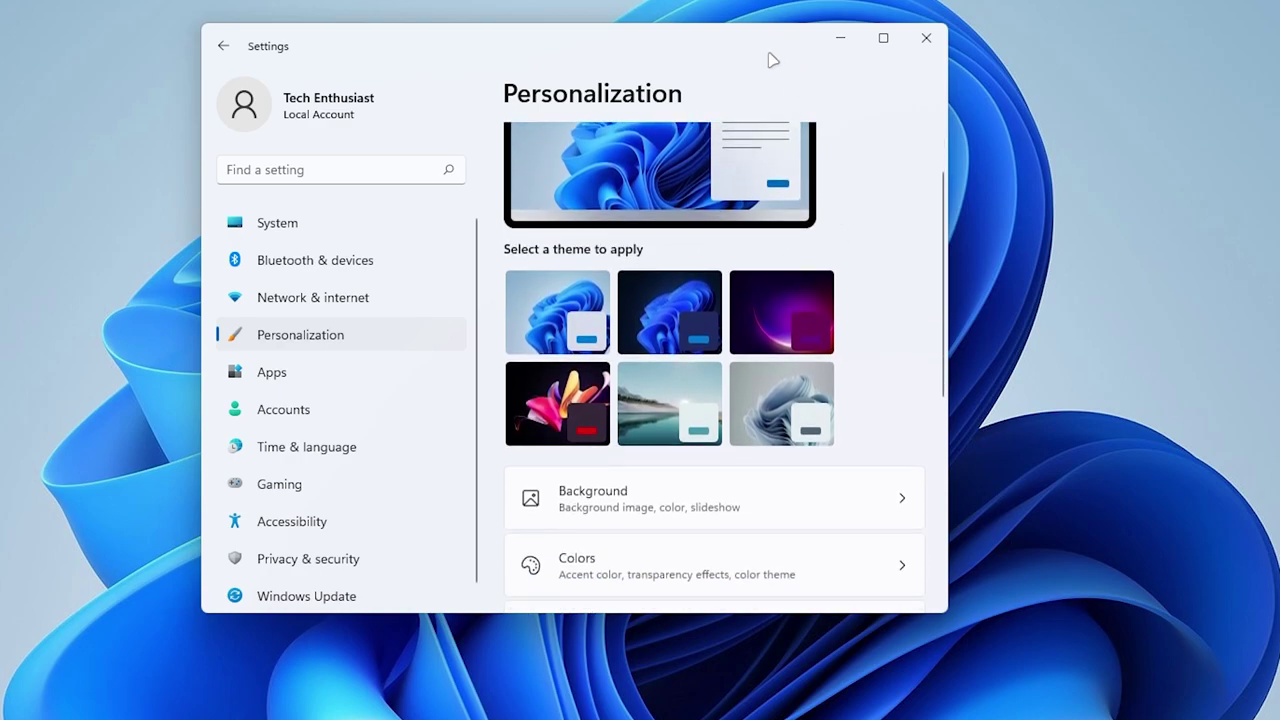
scroll(776, 184, up, 1)
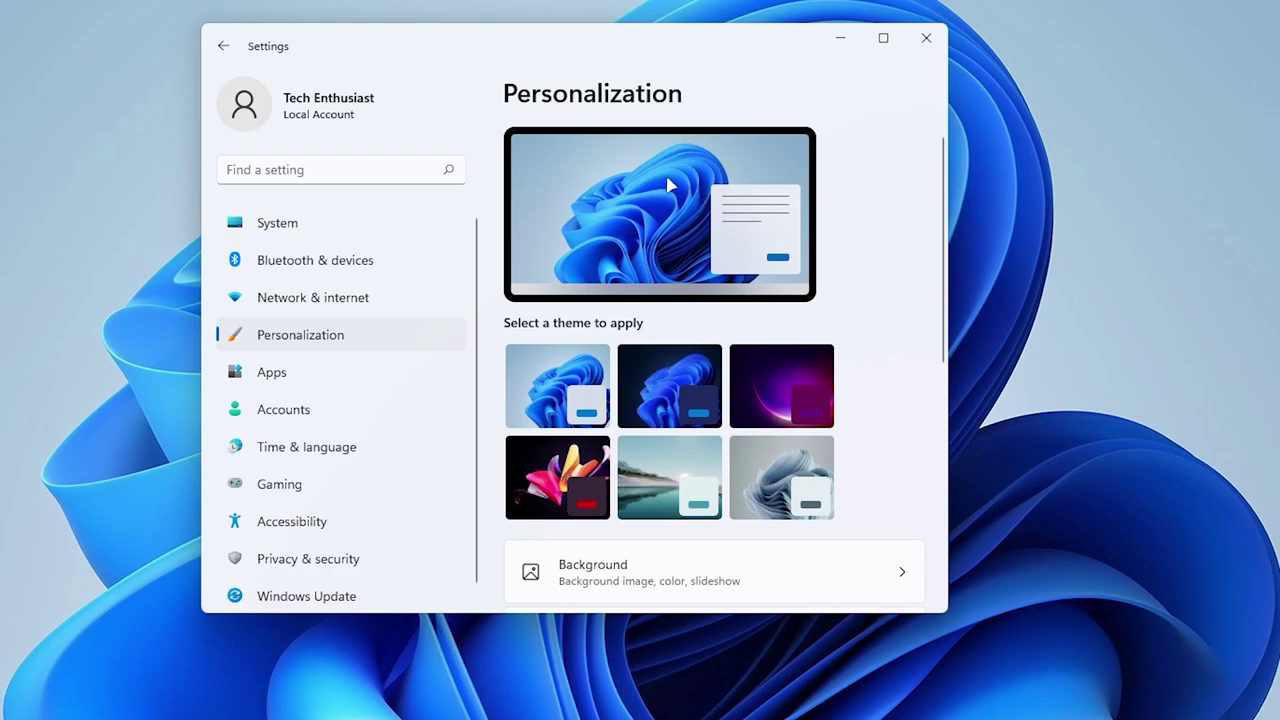
scroll(660, 232, down, 2)
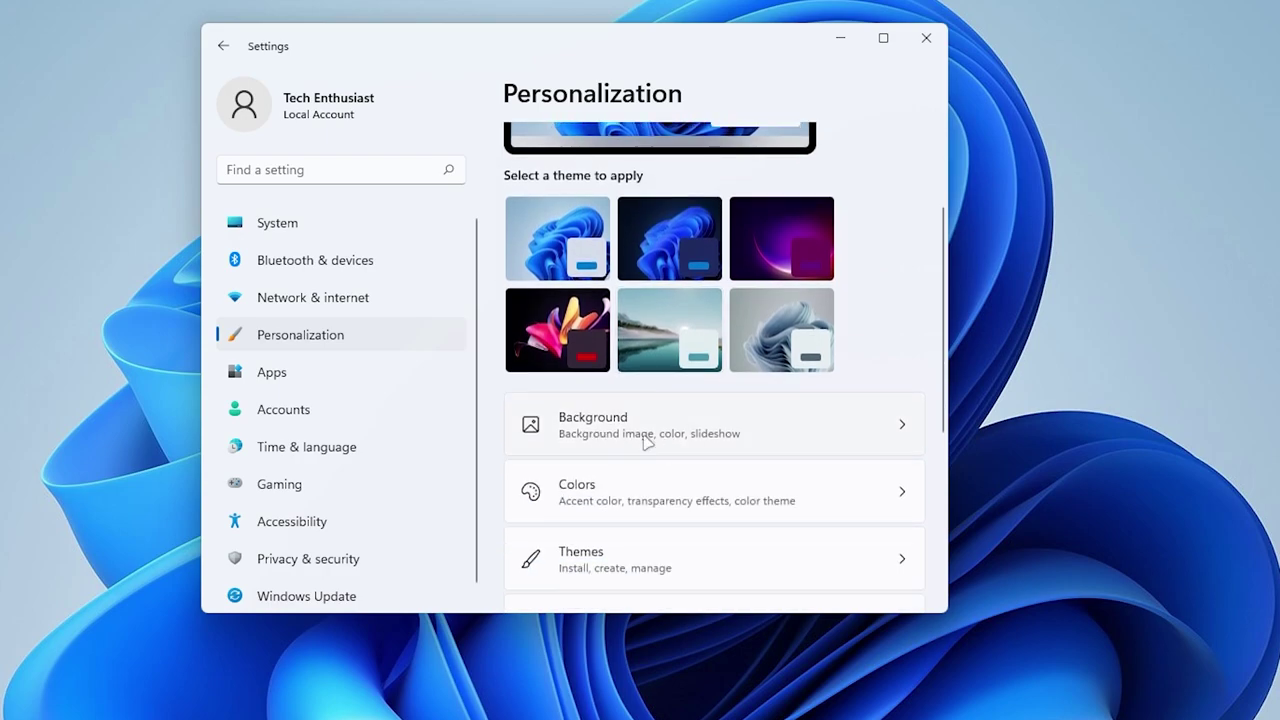
click(628, 428)
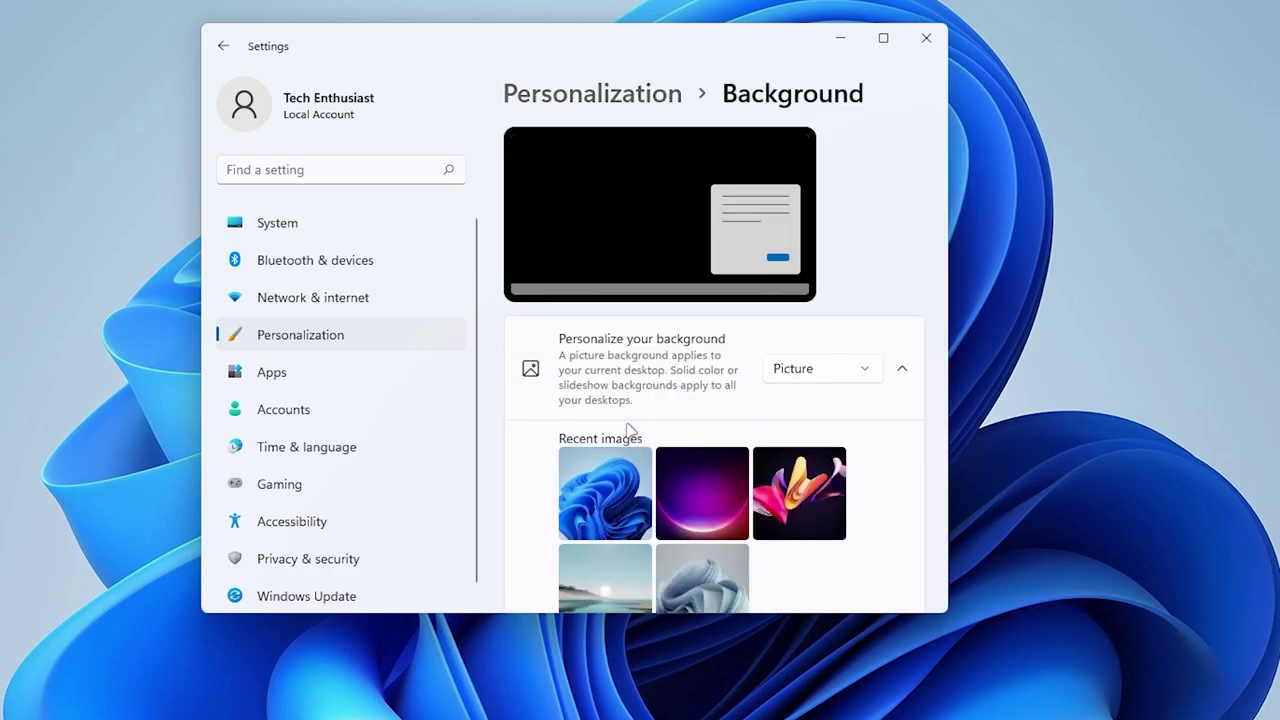
Examine the background type choices, recent images, photo selection and fit setting on the Background page.
scroll(703, 302, down, 1)
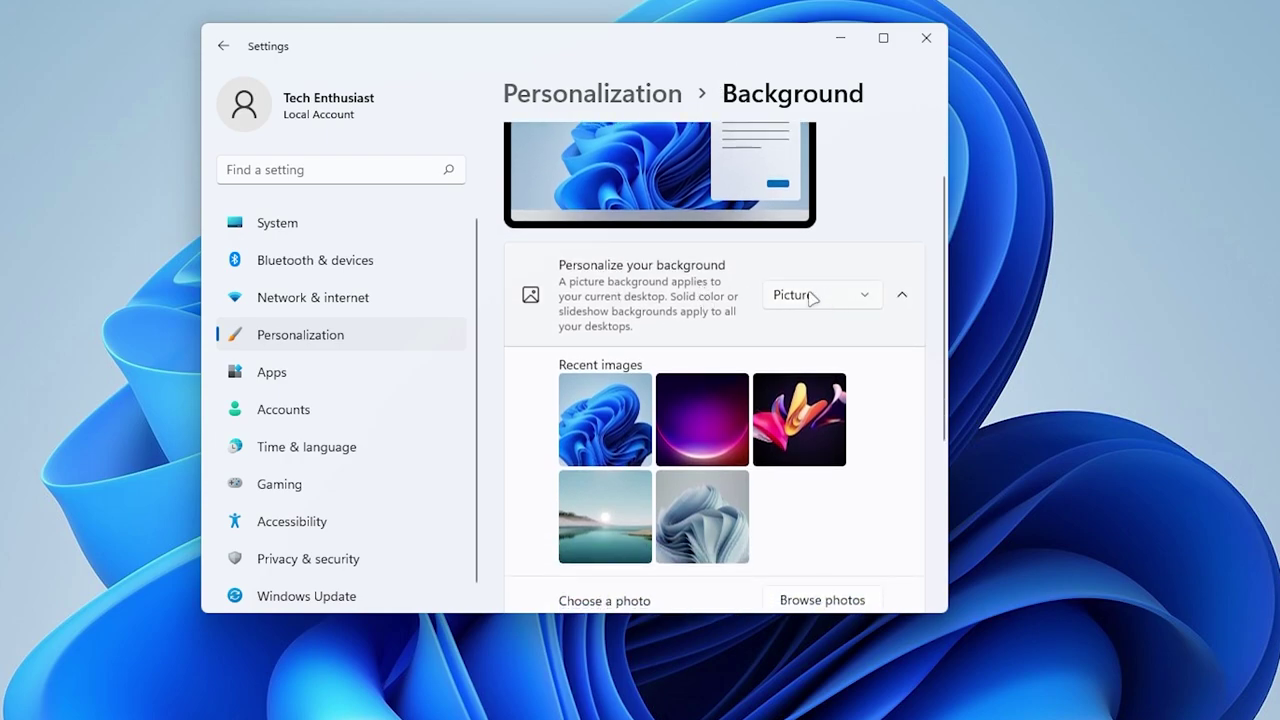
scroll(714, 298, up, 1)
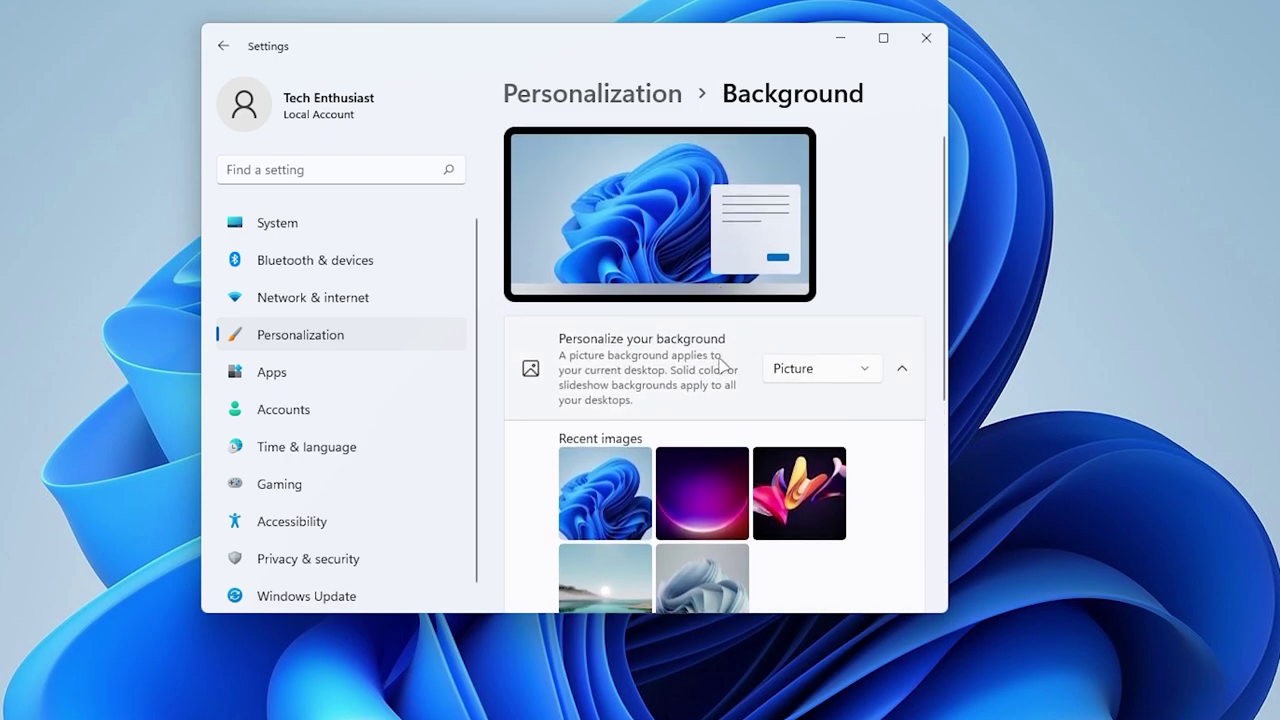
click(852, 378)
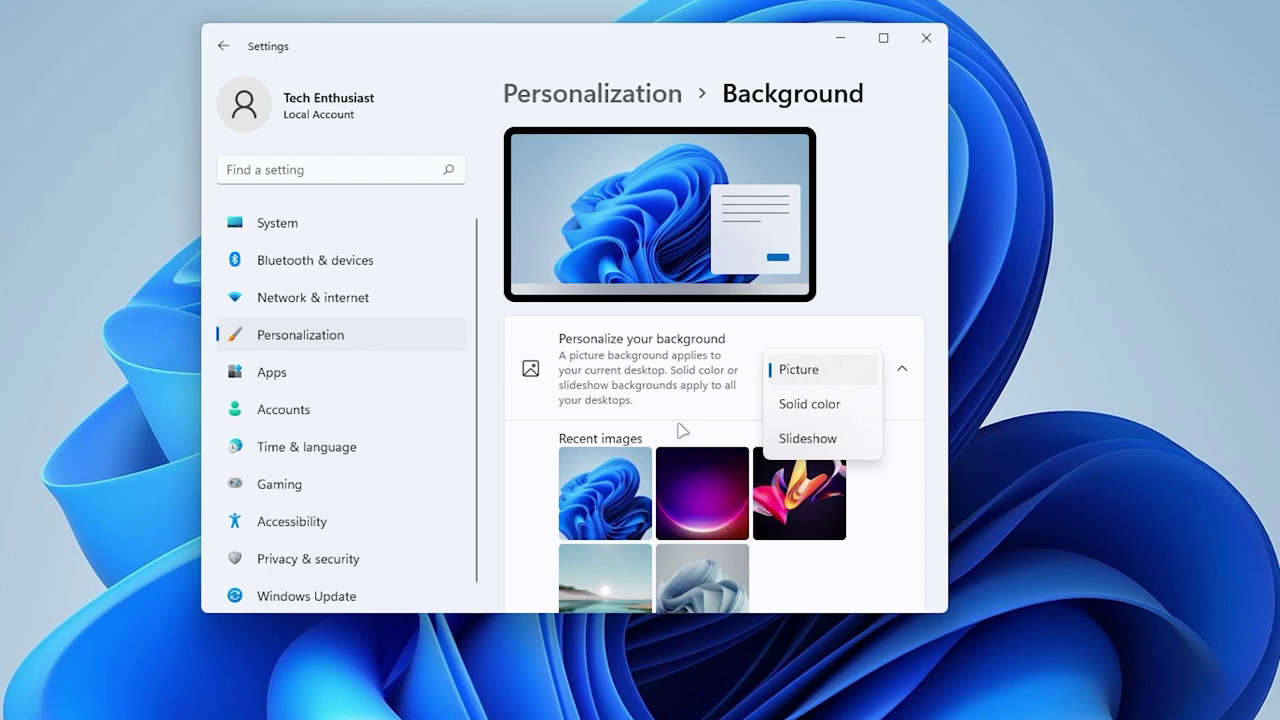
click(654, 369)
scroll(730, 340, down, 3)
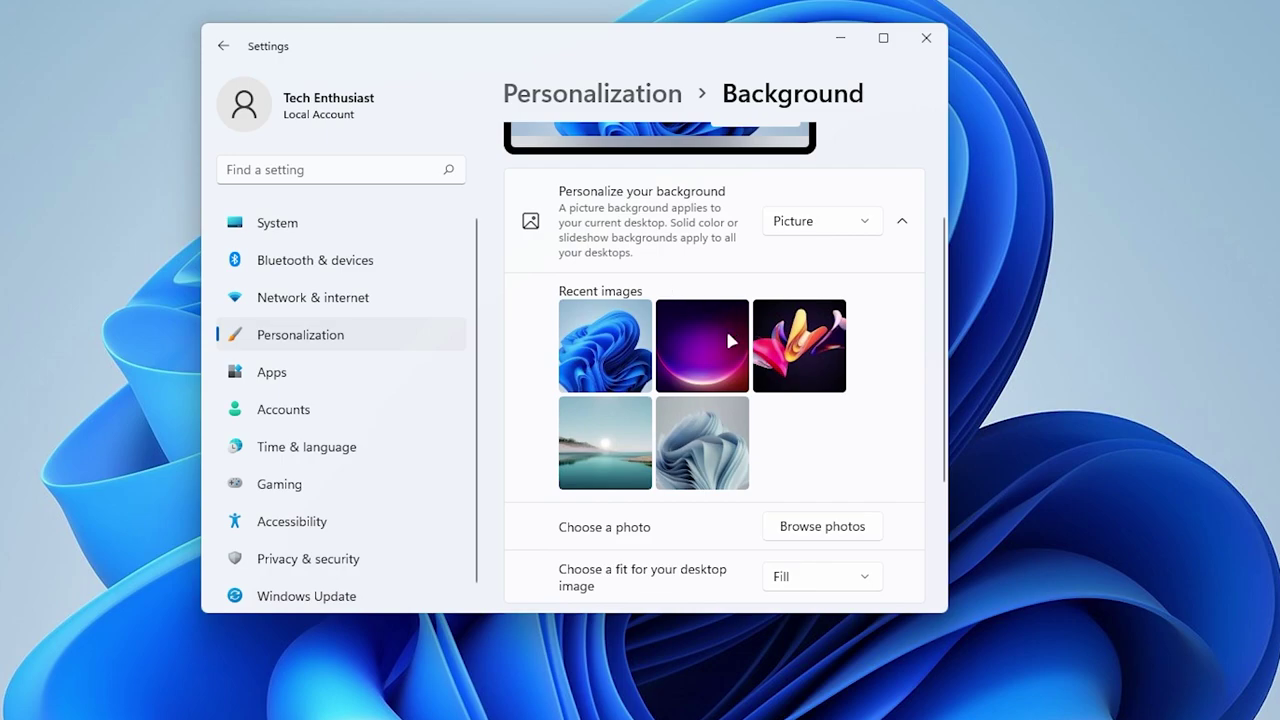
scroll(790, 265, up, 2)
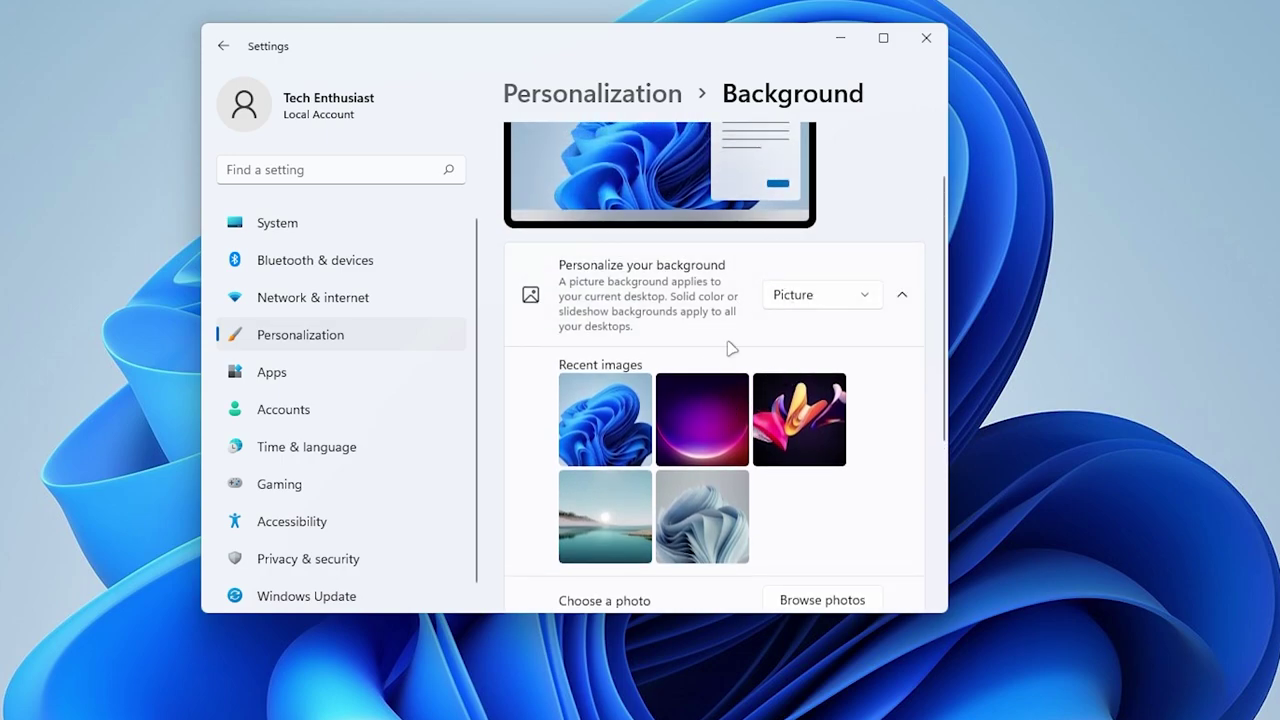
scroll(779, 285, up, 2)
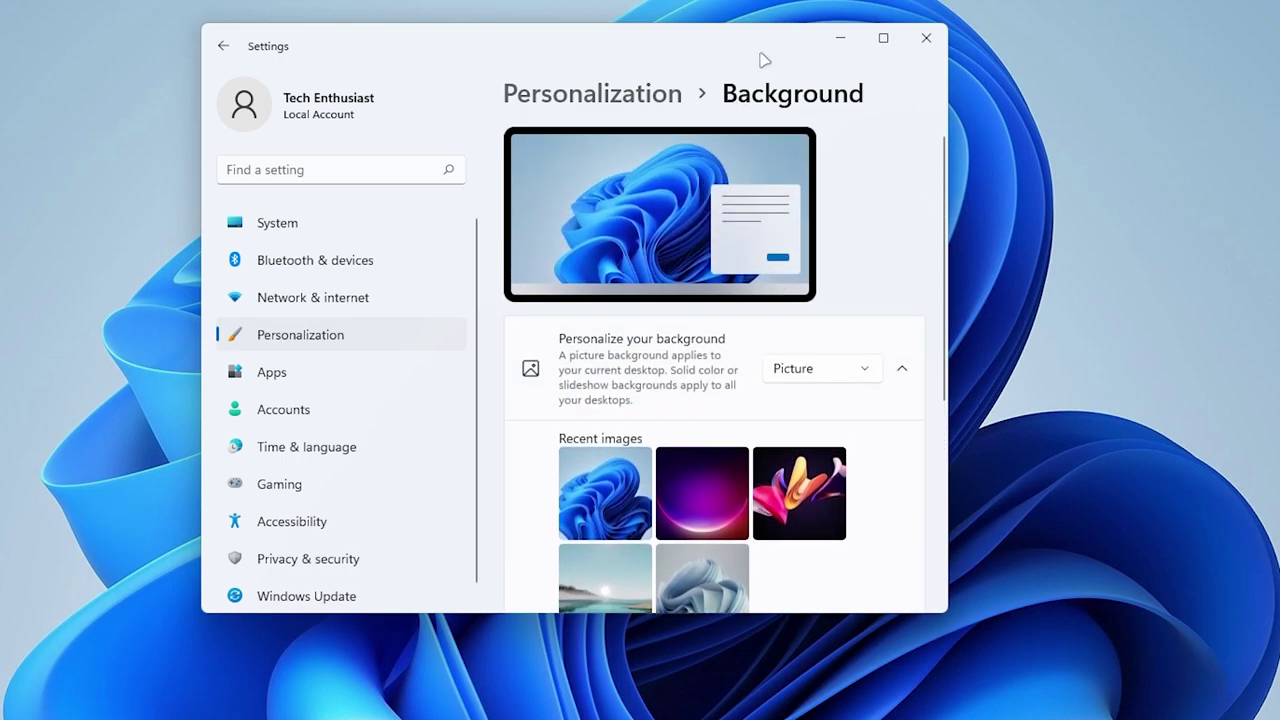
scroll(741, 432, down, 3)
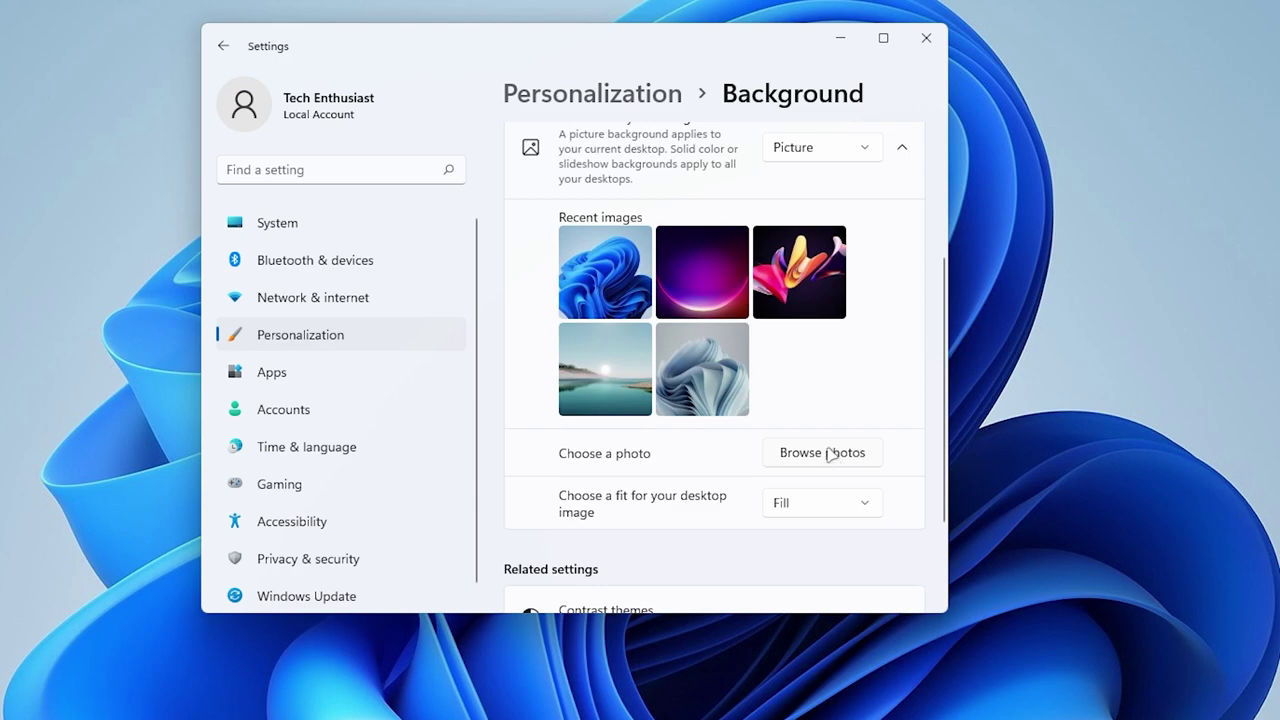
scroll(800, 445, down, 2)
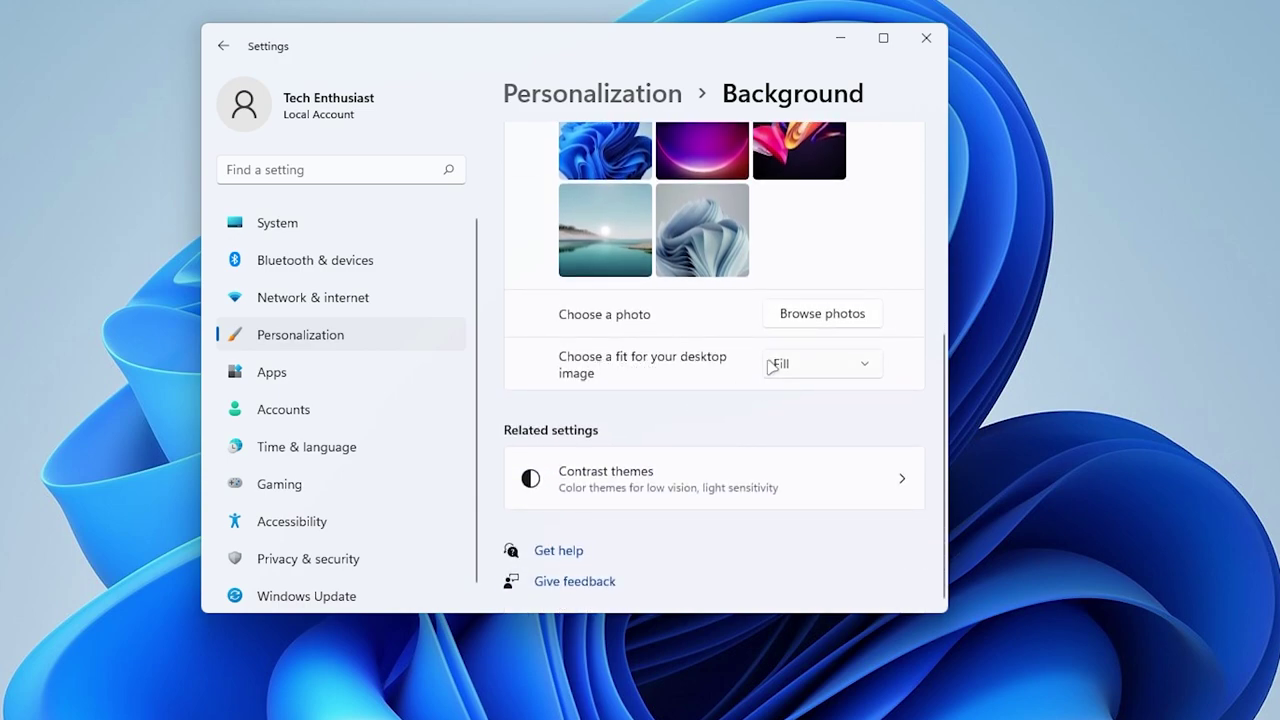
Try the Fit, Stretch, Tile and Center options for the desktop image fit and set it to Span.
click(818, 372)
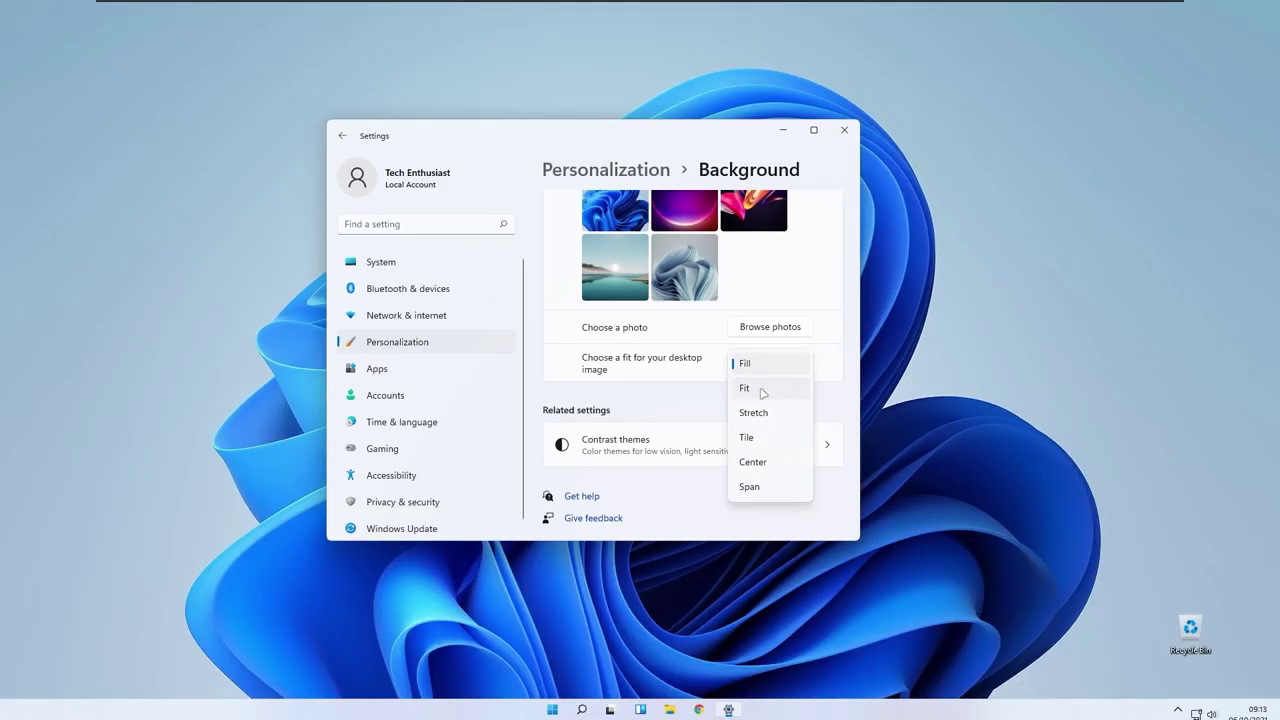
click(790, 399)
click(770, 364)
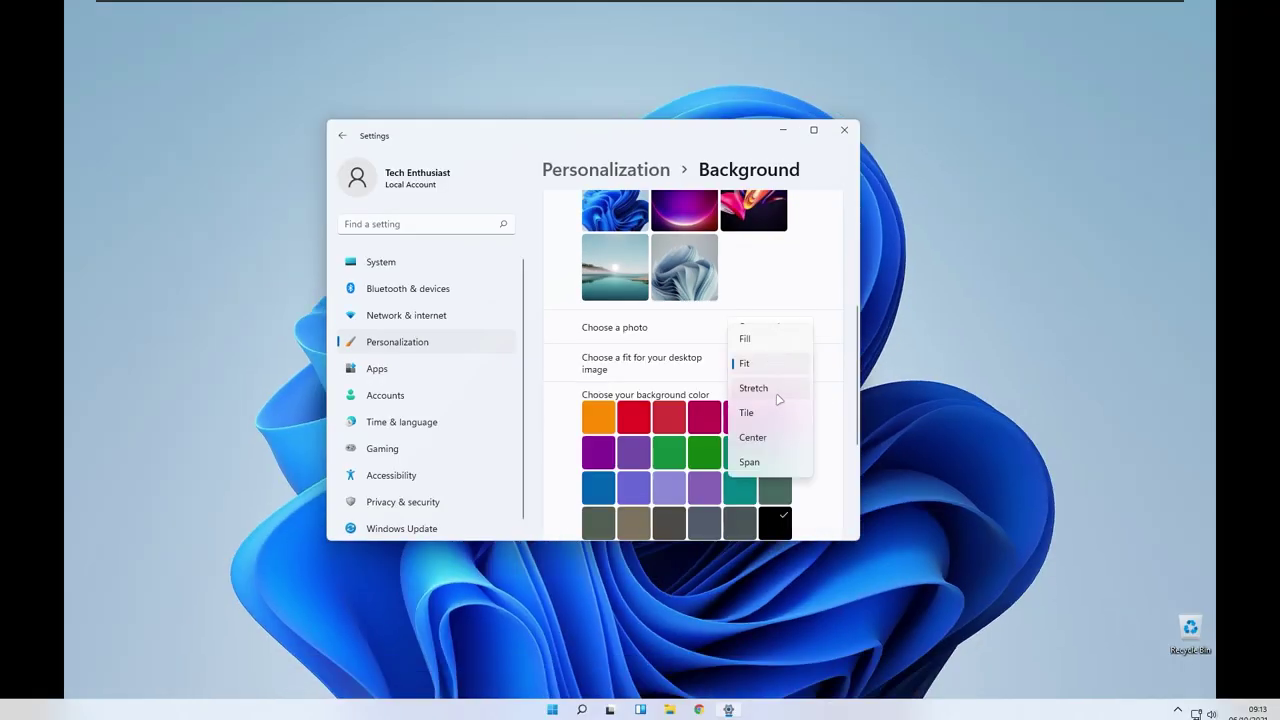
click(776, 388)
click(793, 364)
click(780, 397)
click(780, 369)
click(776, 388)
click(779, 372)
click(773, 397)
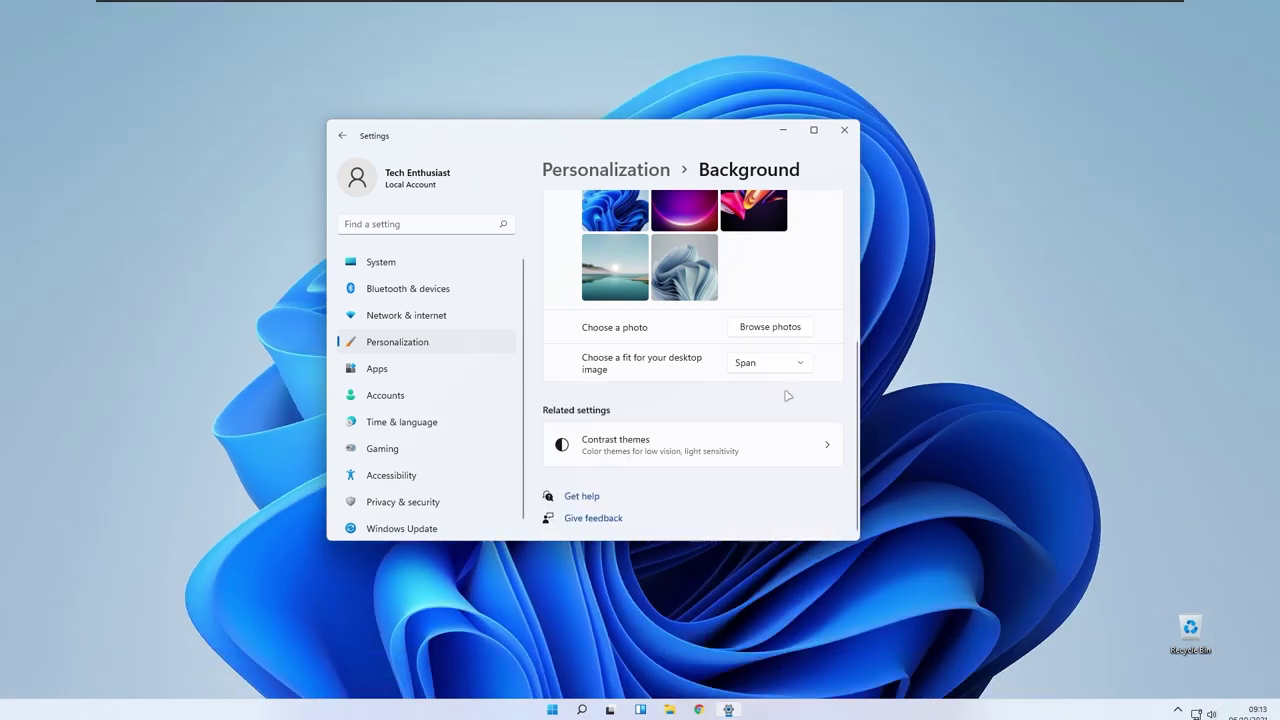
Set the desktop image fit to Fill.
click(791, 364)
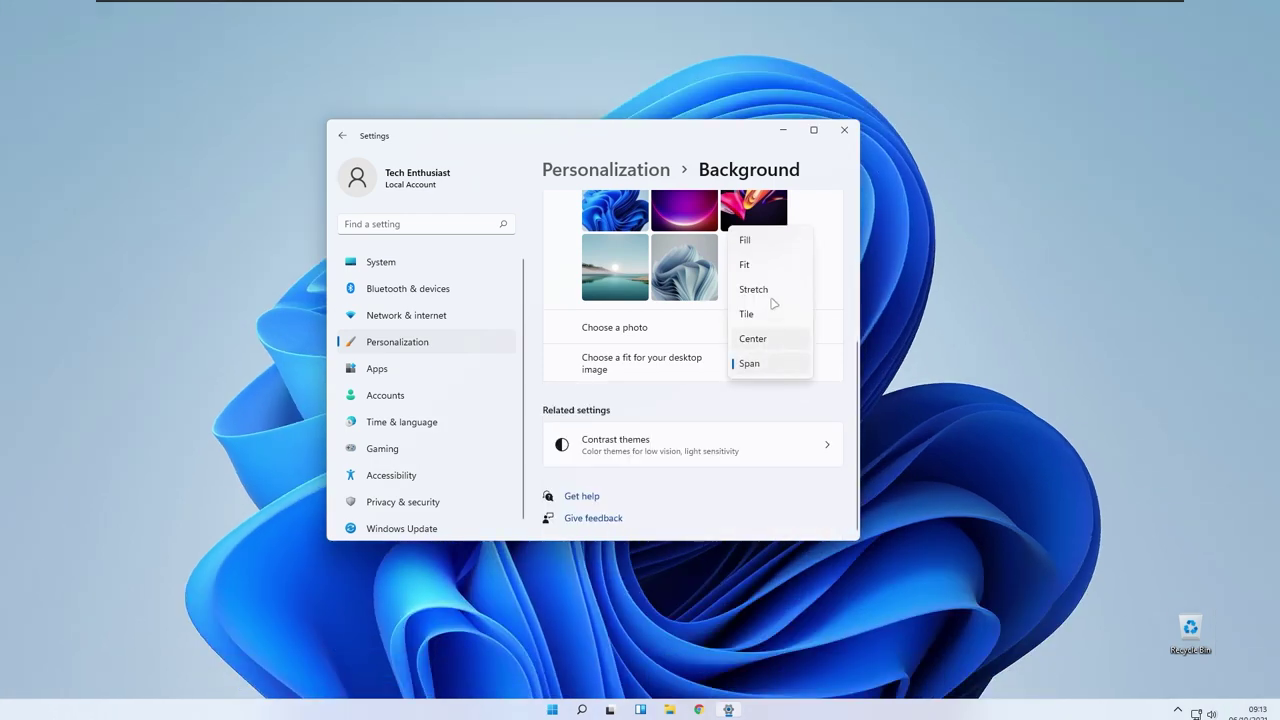
click(764, 240)
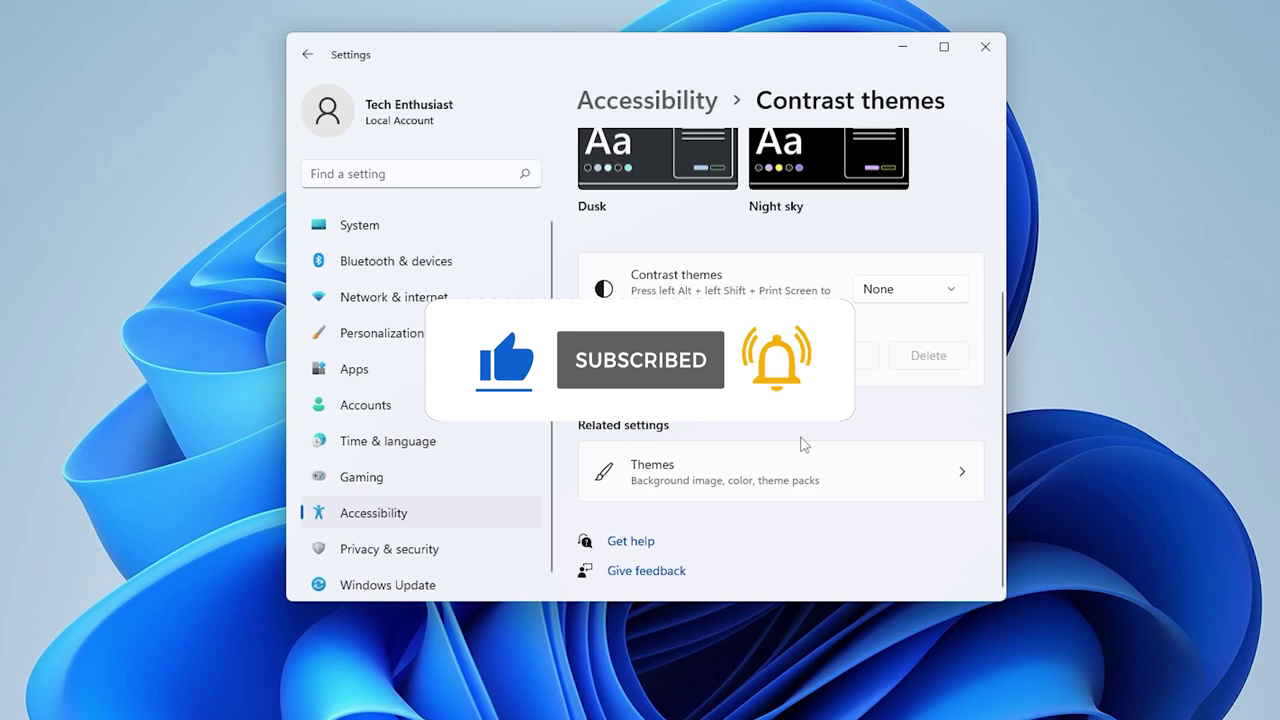
Go to the Themes page and open the desktop icon settings.
click(800, 471)
scroll(743, 373, down, 1)
scroll(743, 373, down, 5)
click(826, 420)
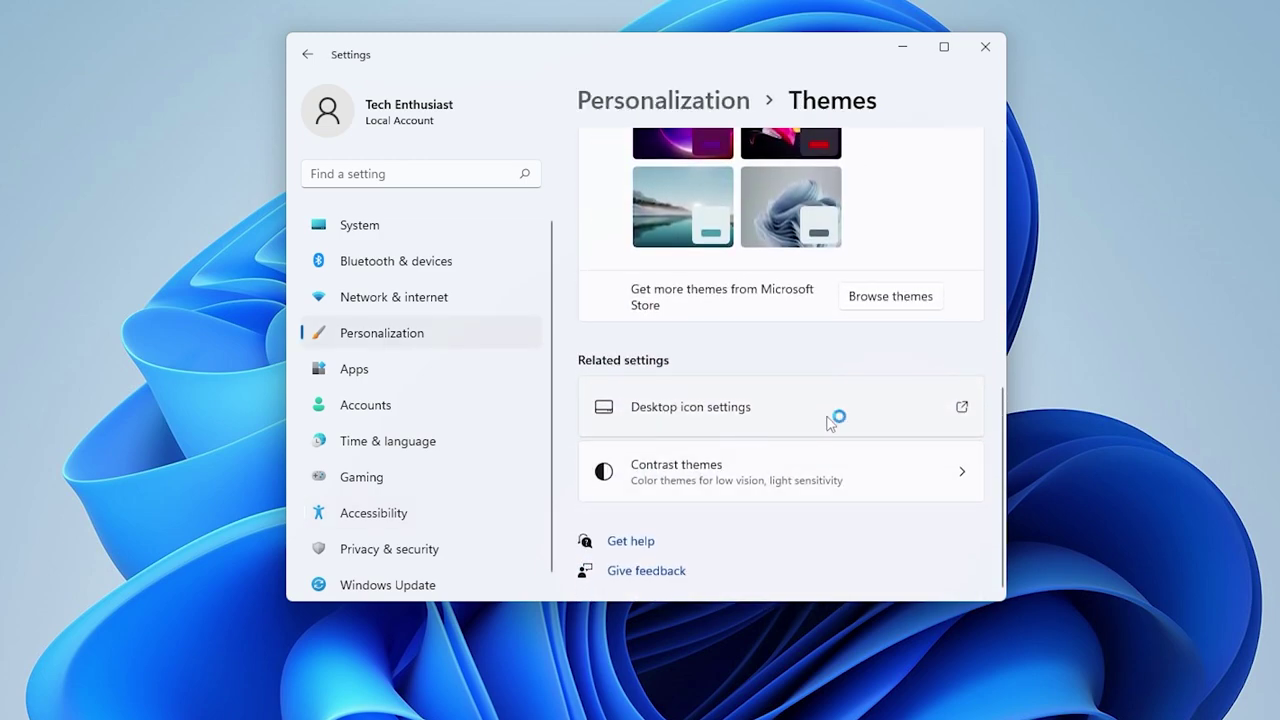
drag(117, 40, 685, 148)
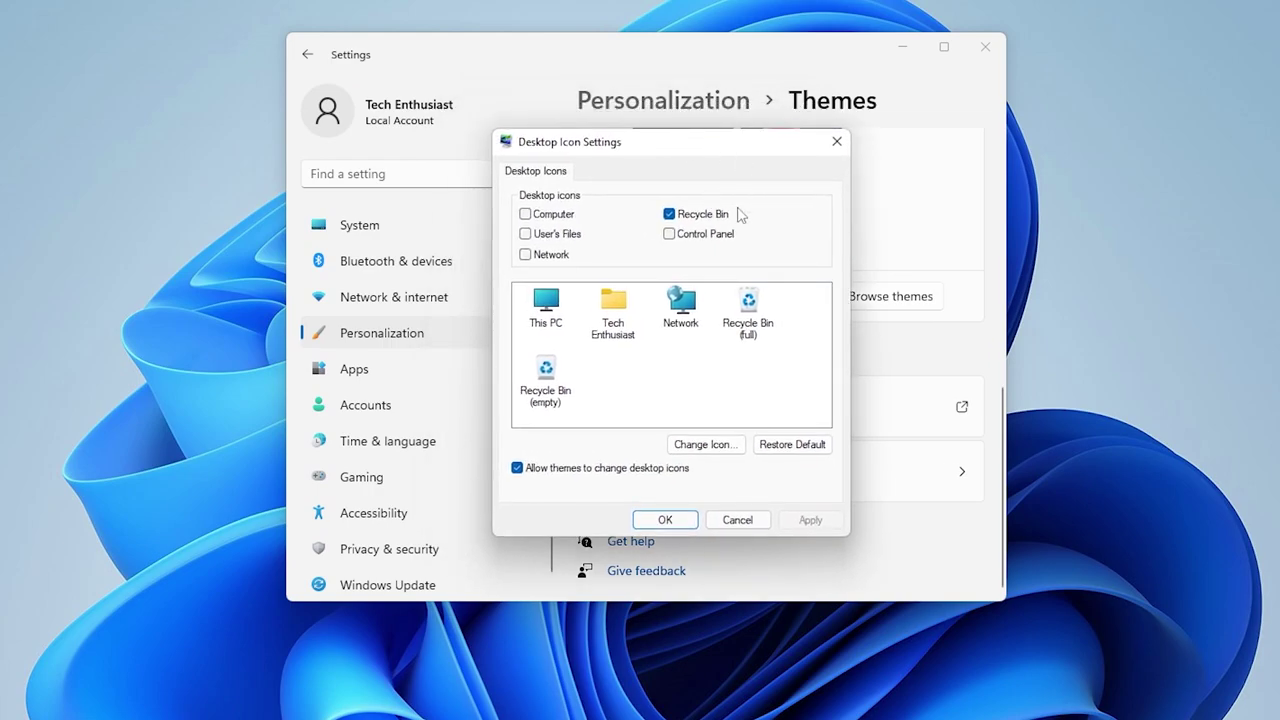
Turn off the Recycle Bin desktop icon and apply the desktop icon settings.
click(682, 220)
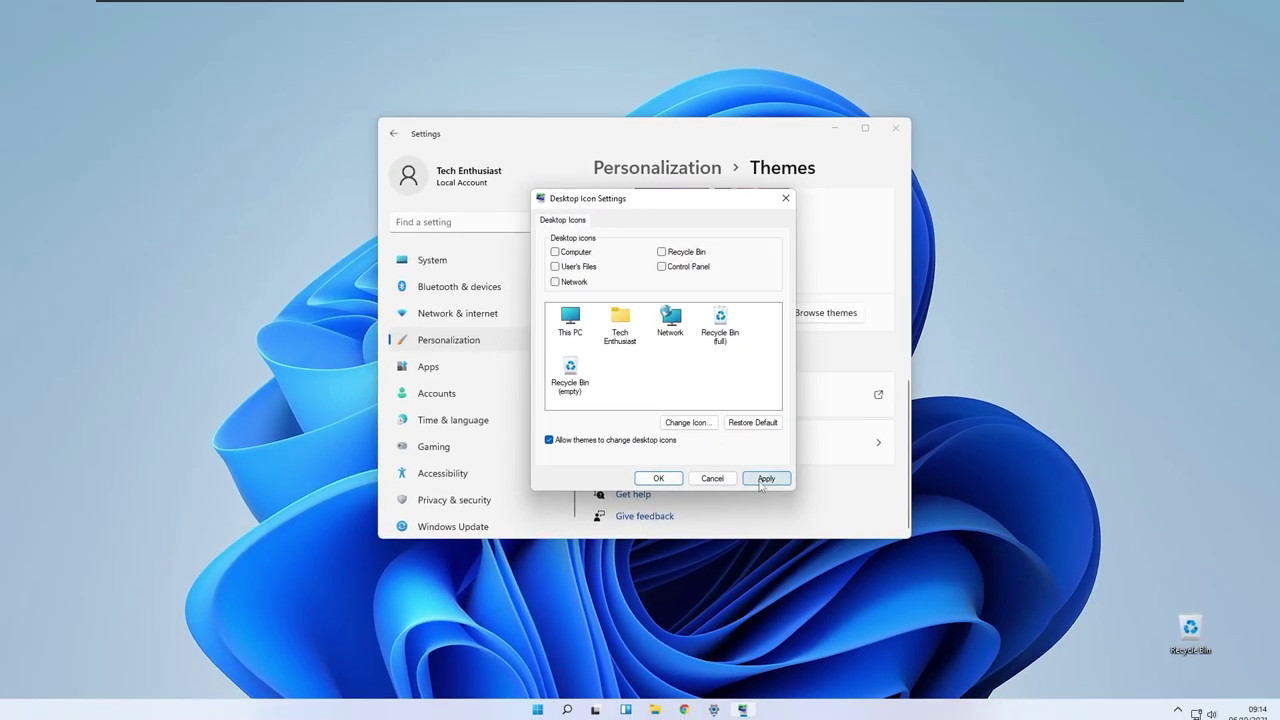
click(766, 478)
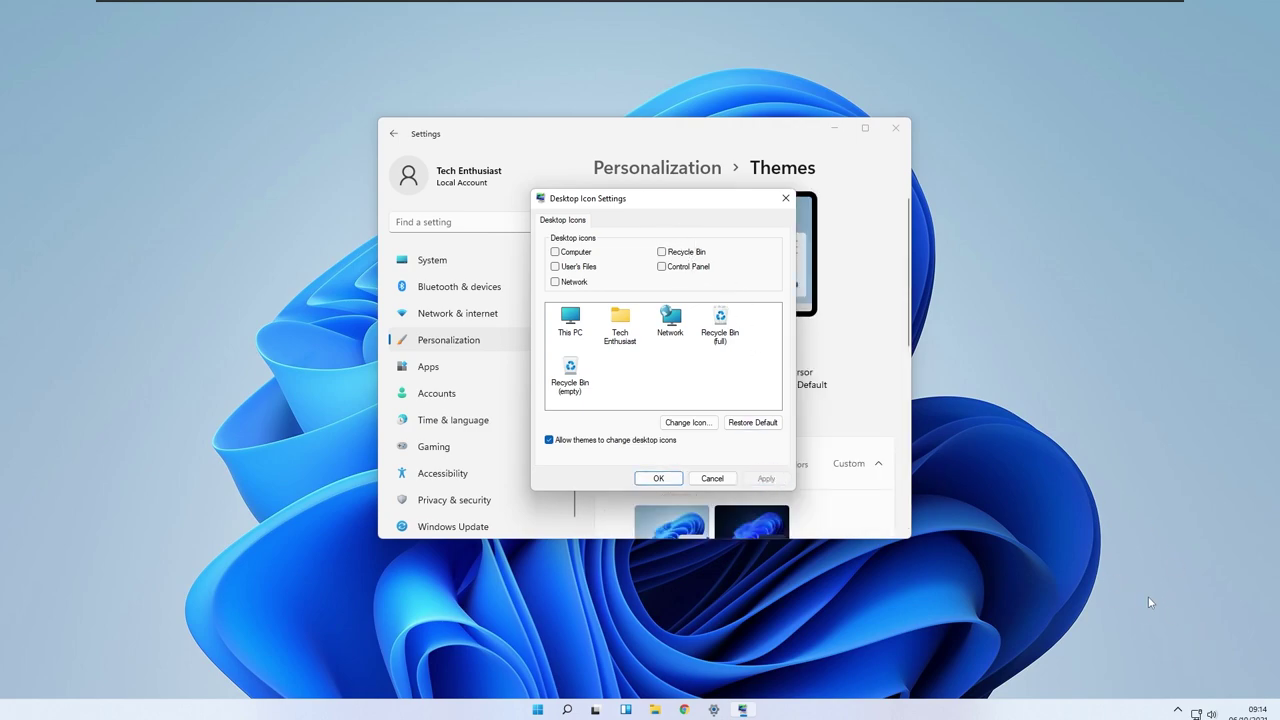
click(658, 478)
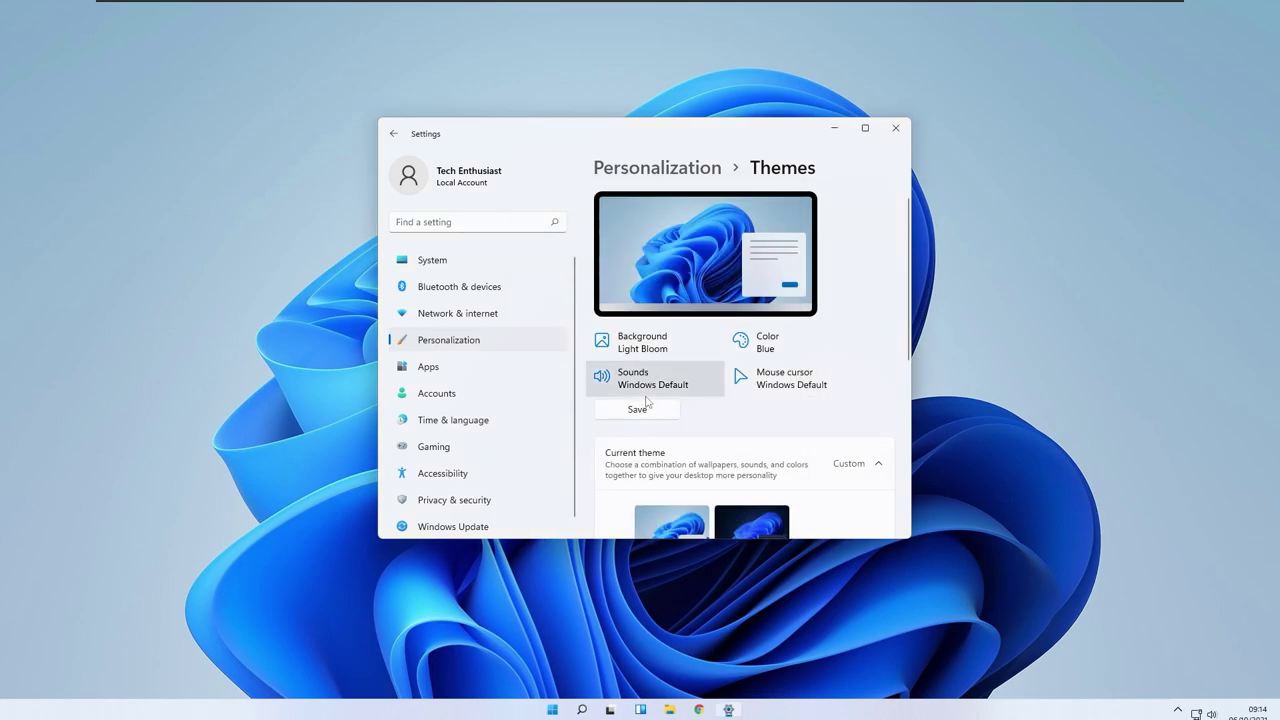
Return to the main Personalization page and open the Colors settings.
click(525, 333)
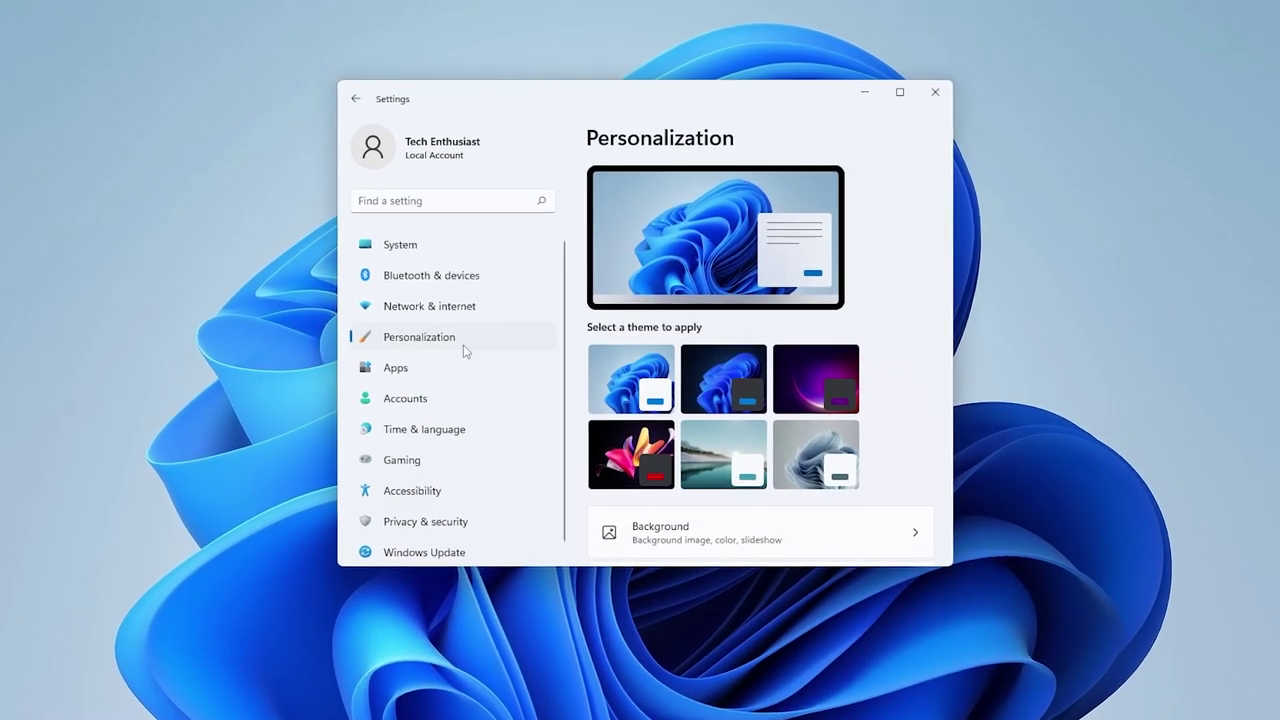
scroll(835, 432, down, 3)
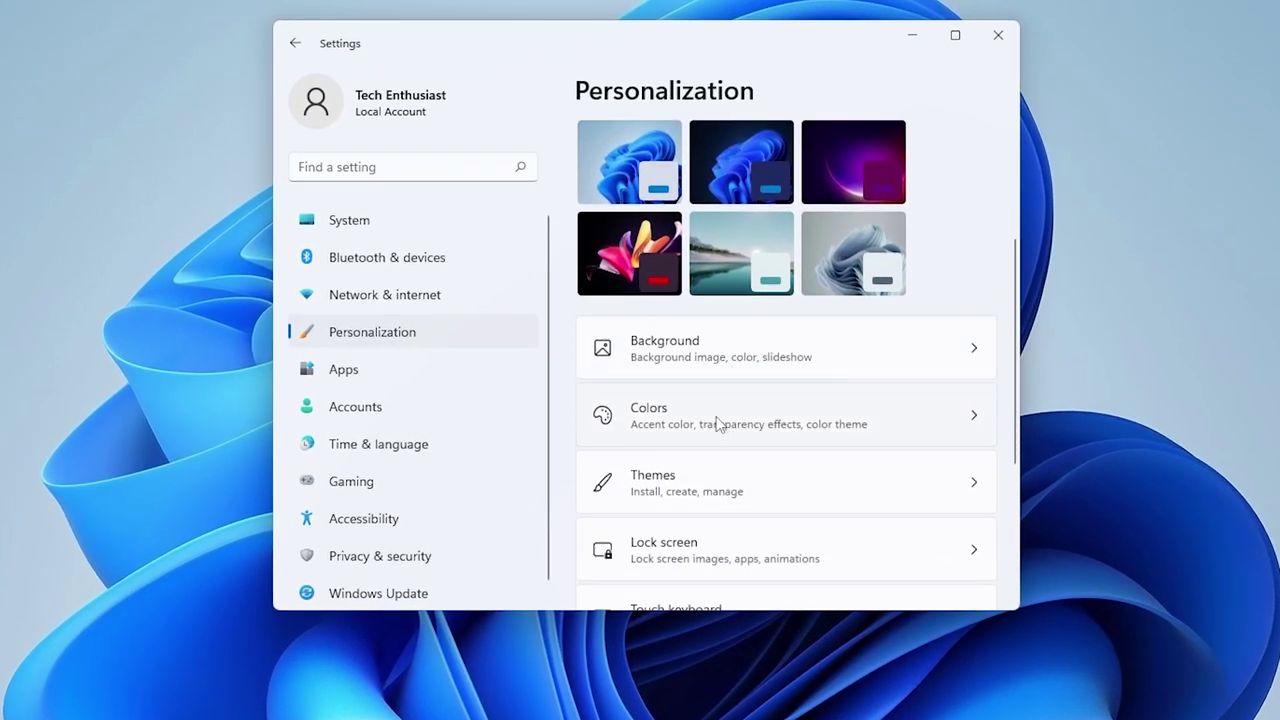
click(730, 418)
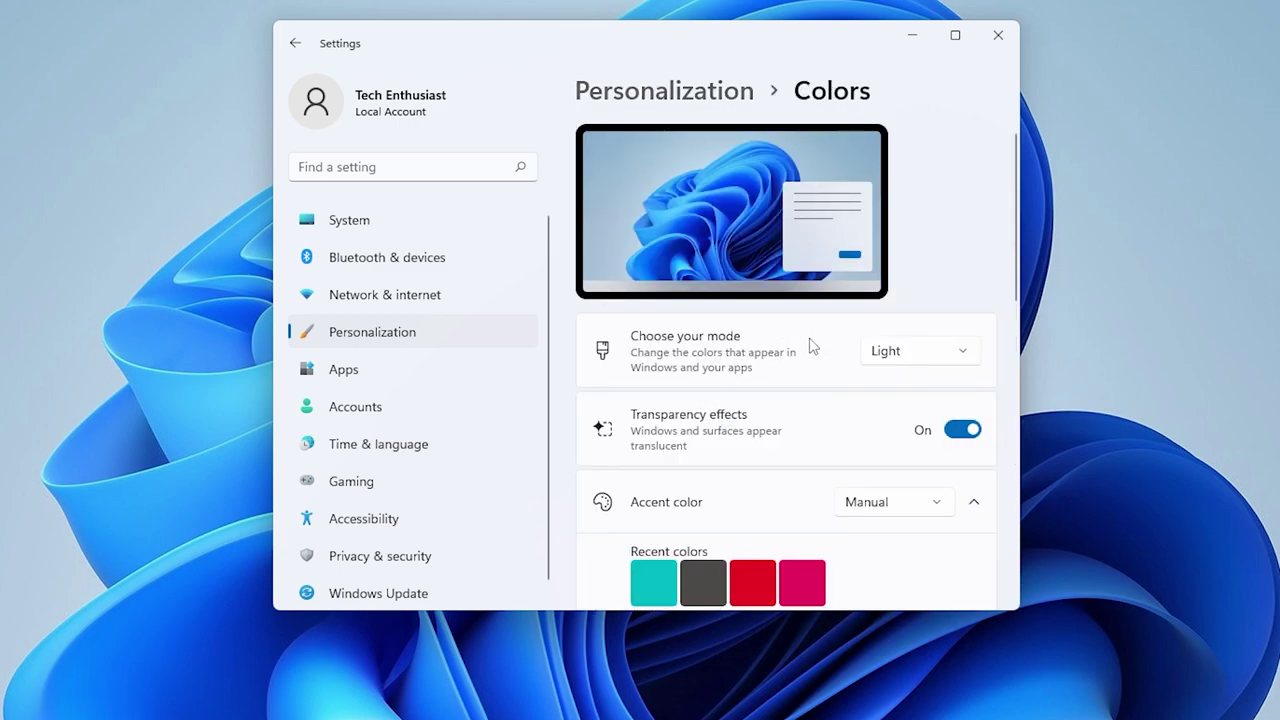
Set the color mode to Custom and view the choices for the default Windows mode and app mode.
click(905, 358)
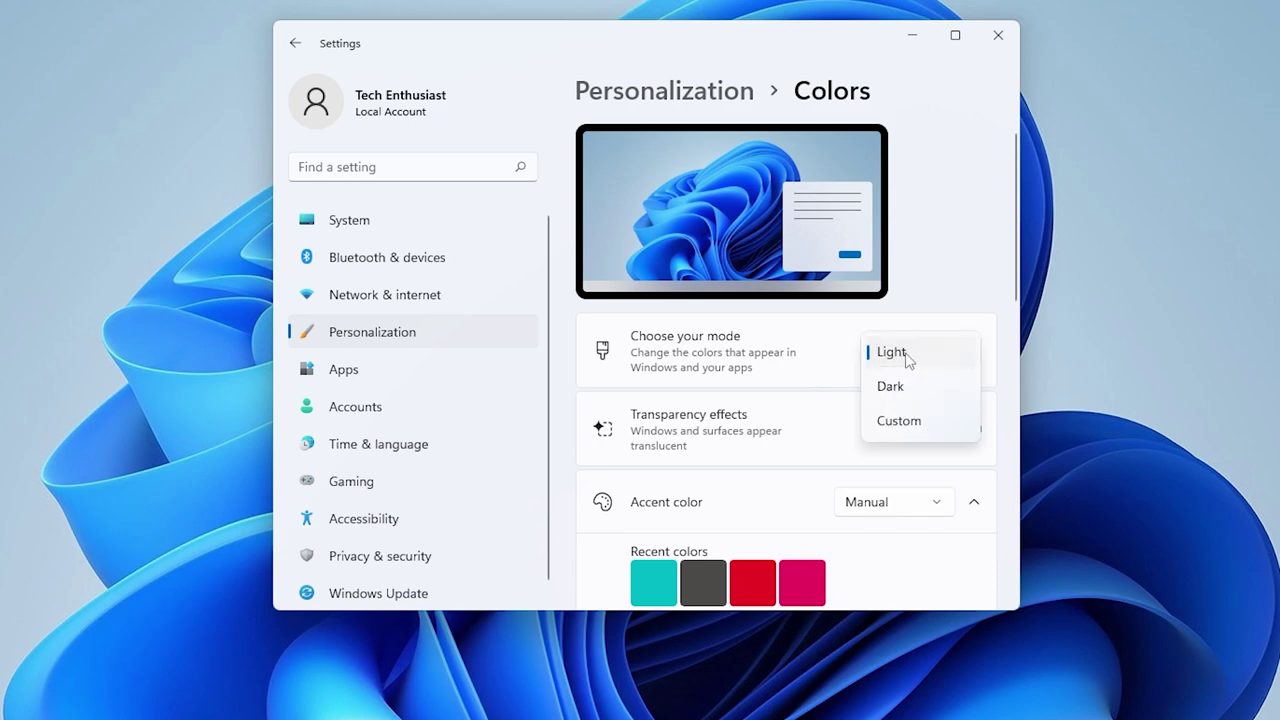
click(889, 422)
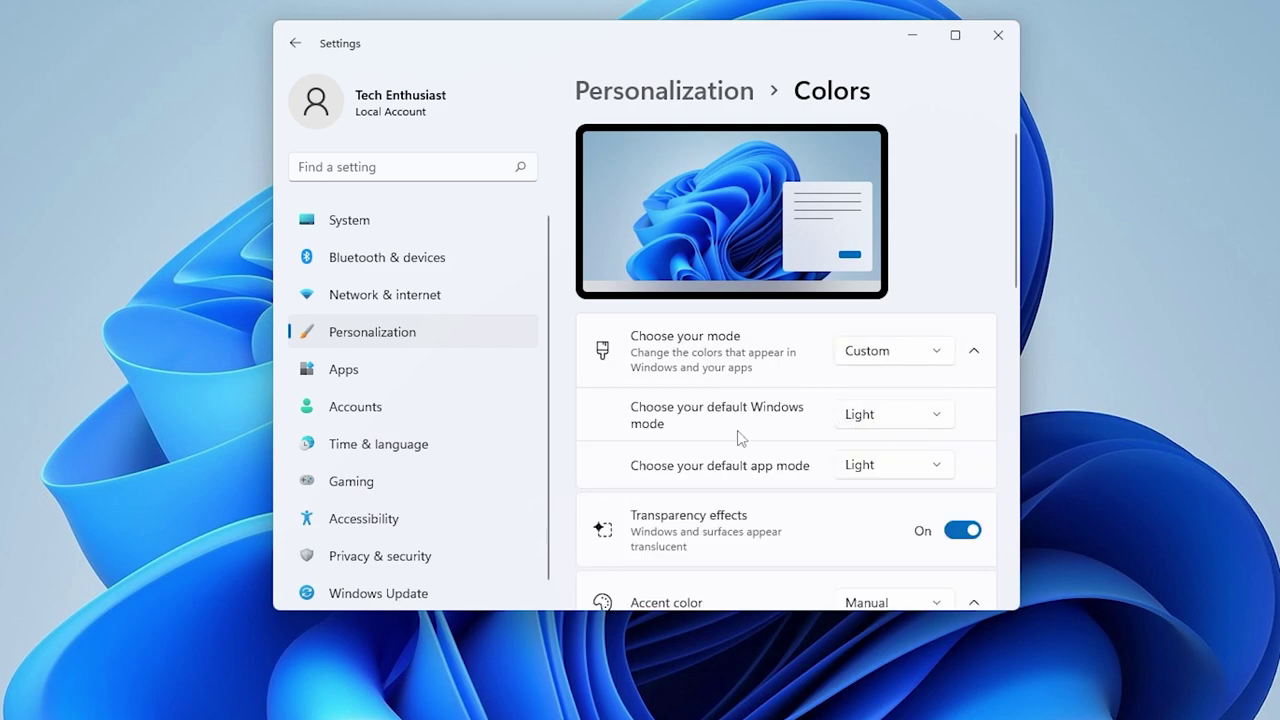
click(880, 420)
click(982, 415)
click(848, 472)
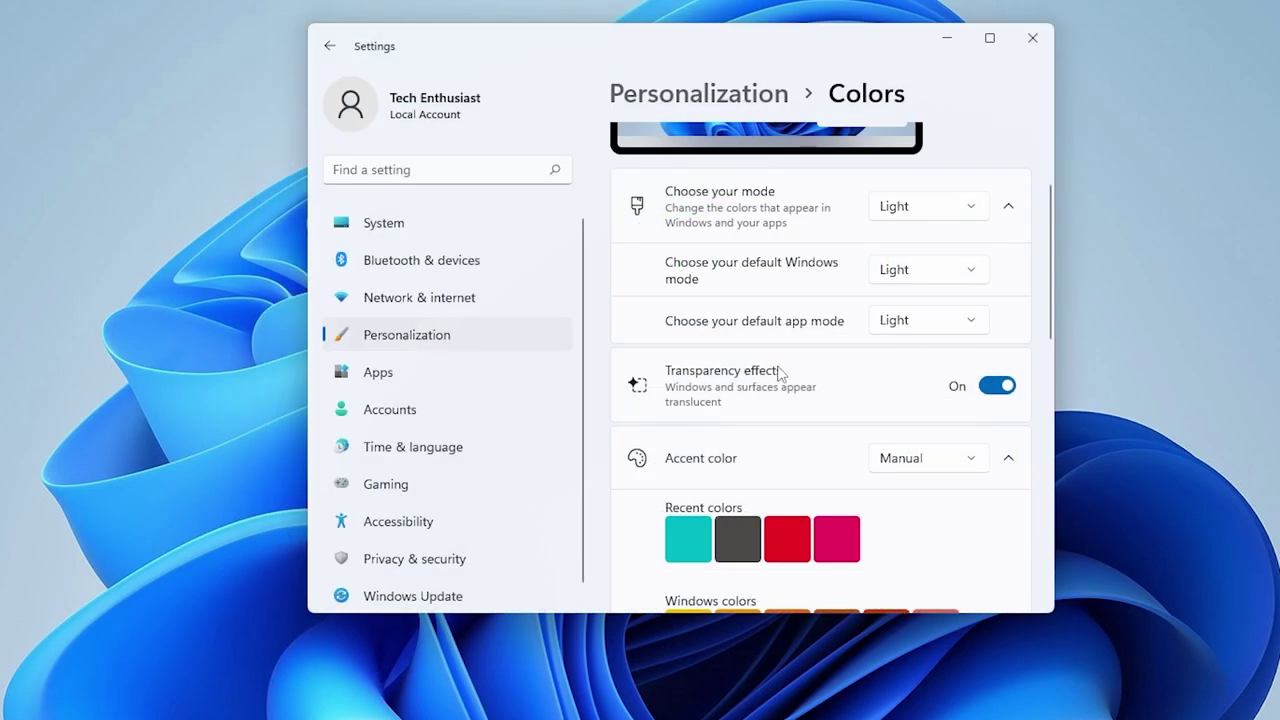
Try transparency effects off and on again, and open the Start menu to examine its translucency.
scroll(997, 396, up, 1)
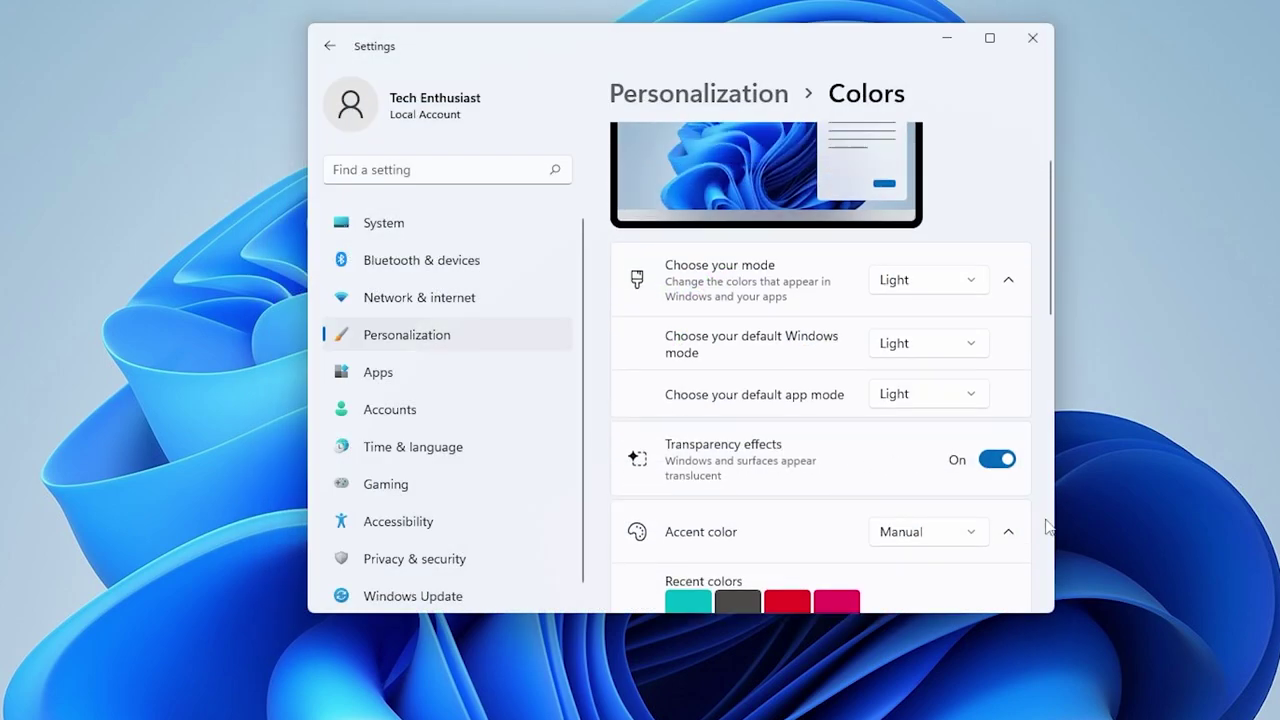
click(998, 462)
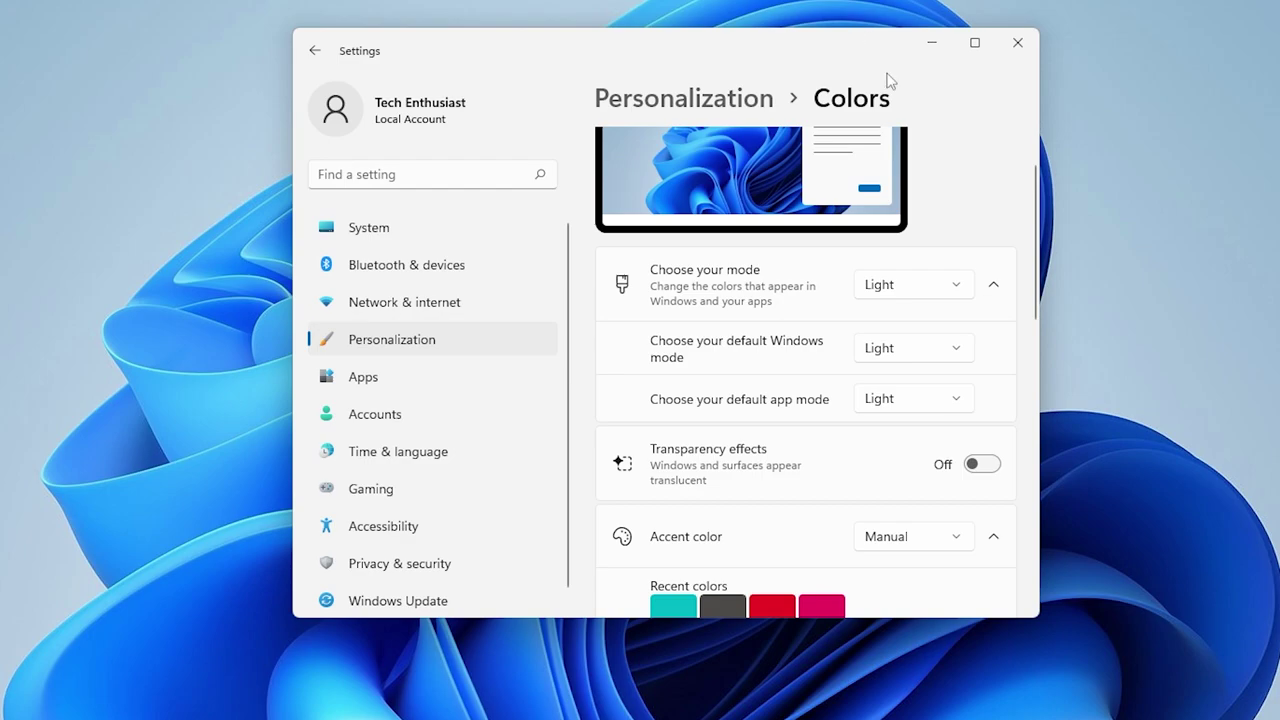
scroll(930, 330, up, 1)
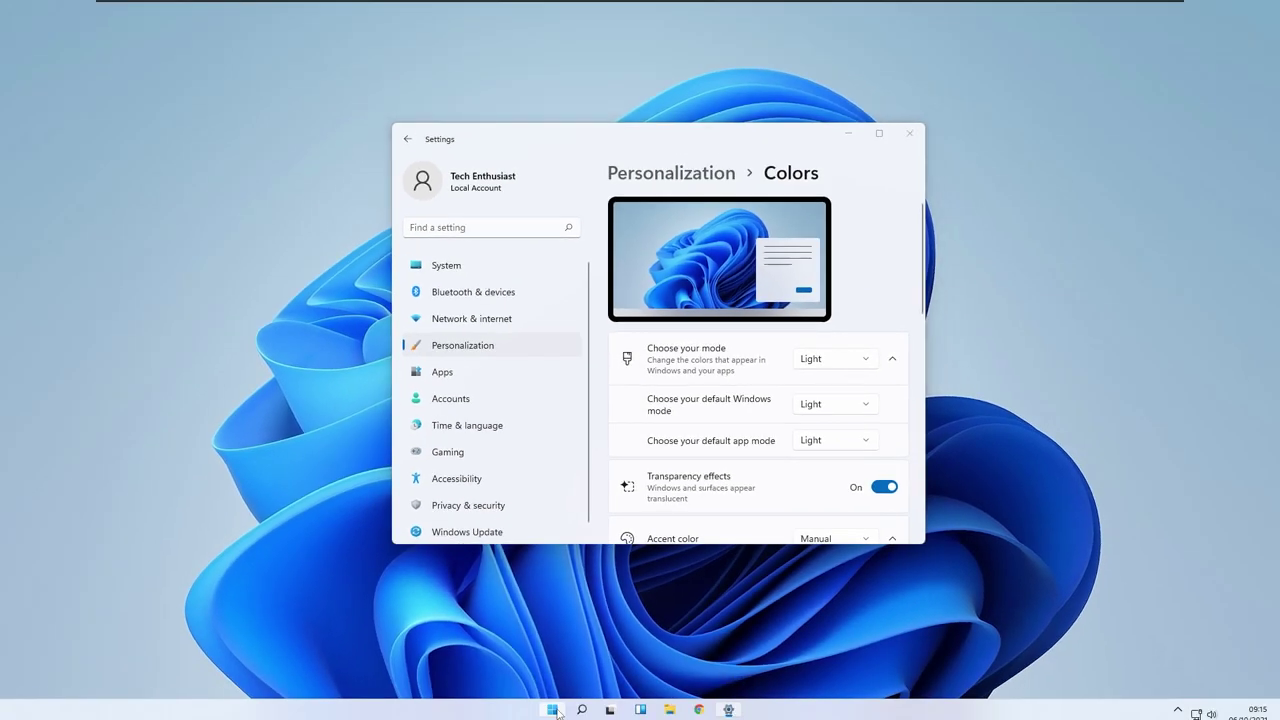
key(super)
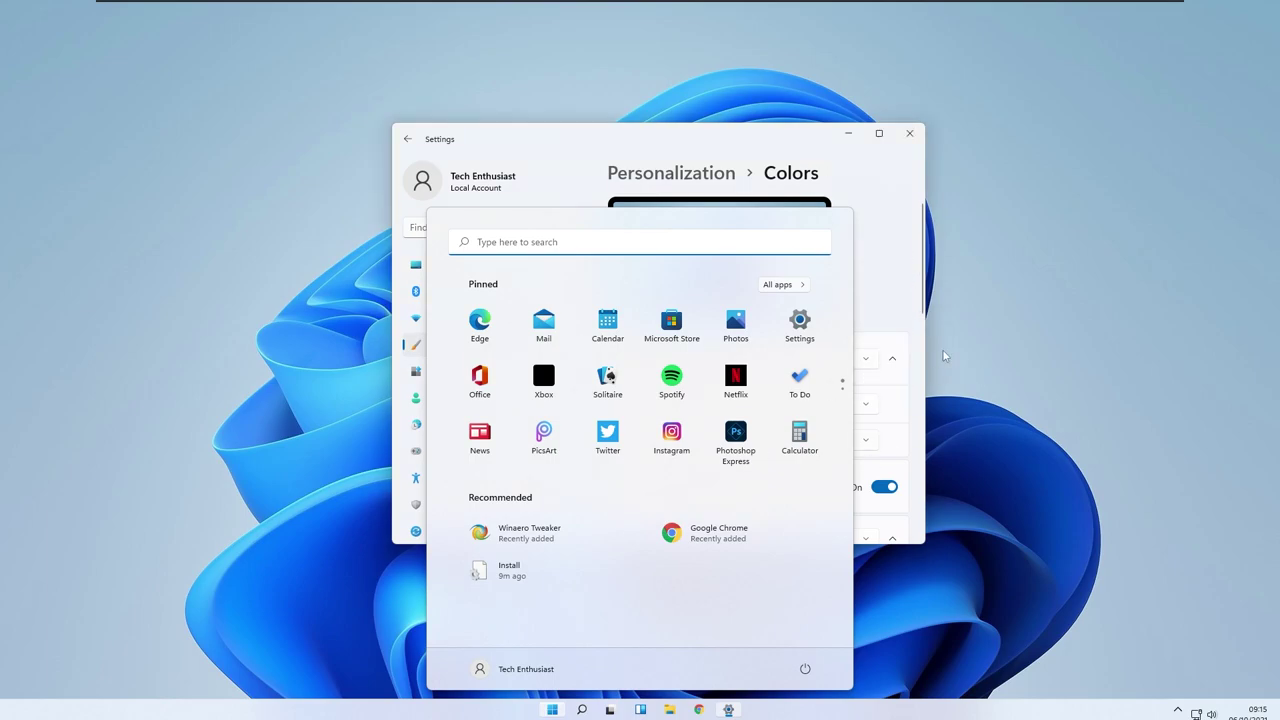
click(900, 271)
Try the turquoise recent color as accent color and set the accent color selection to Automatic.
scroll(825, 382, down, 2)
scroll(826, 382, down, 2)
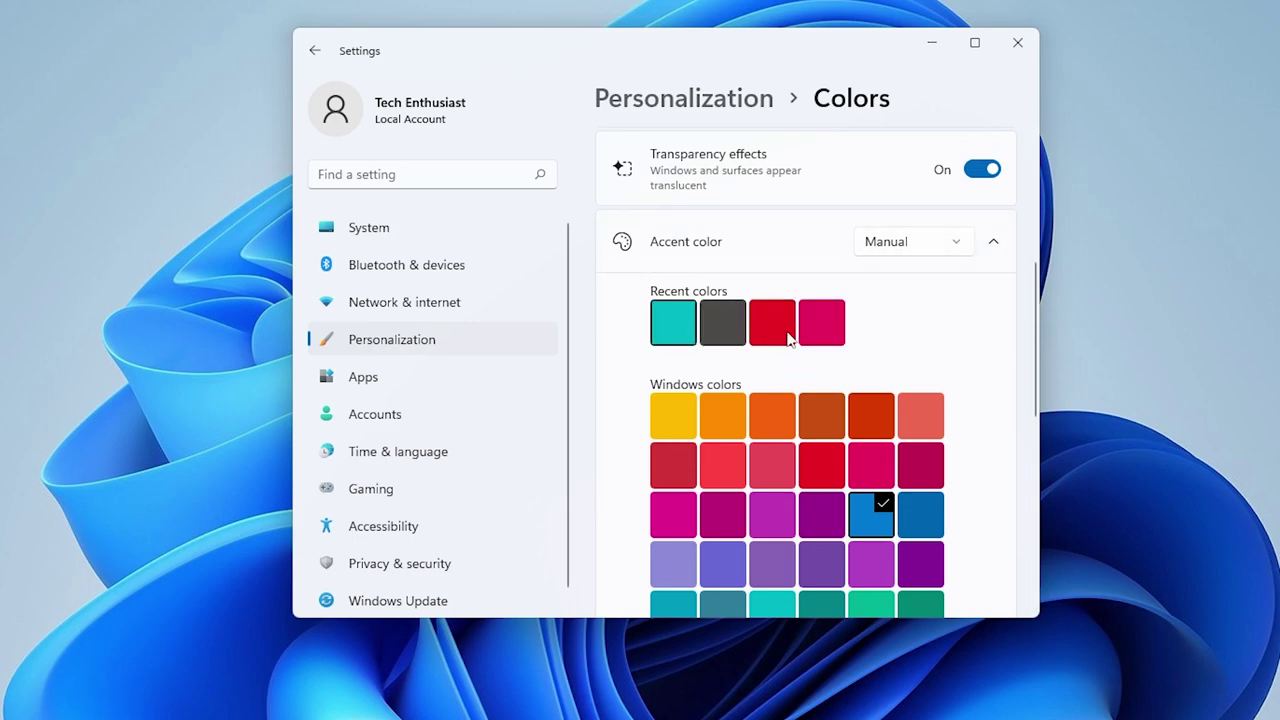
scroll(977, 360, down, 3)
scroll(991, 357, up, 3)
click(937, 243)
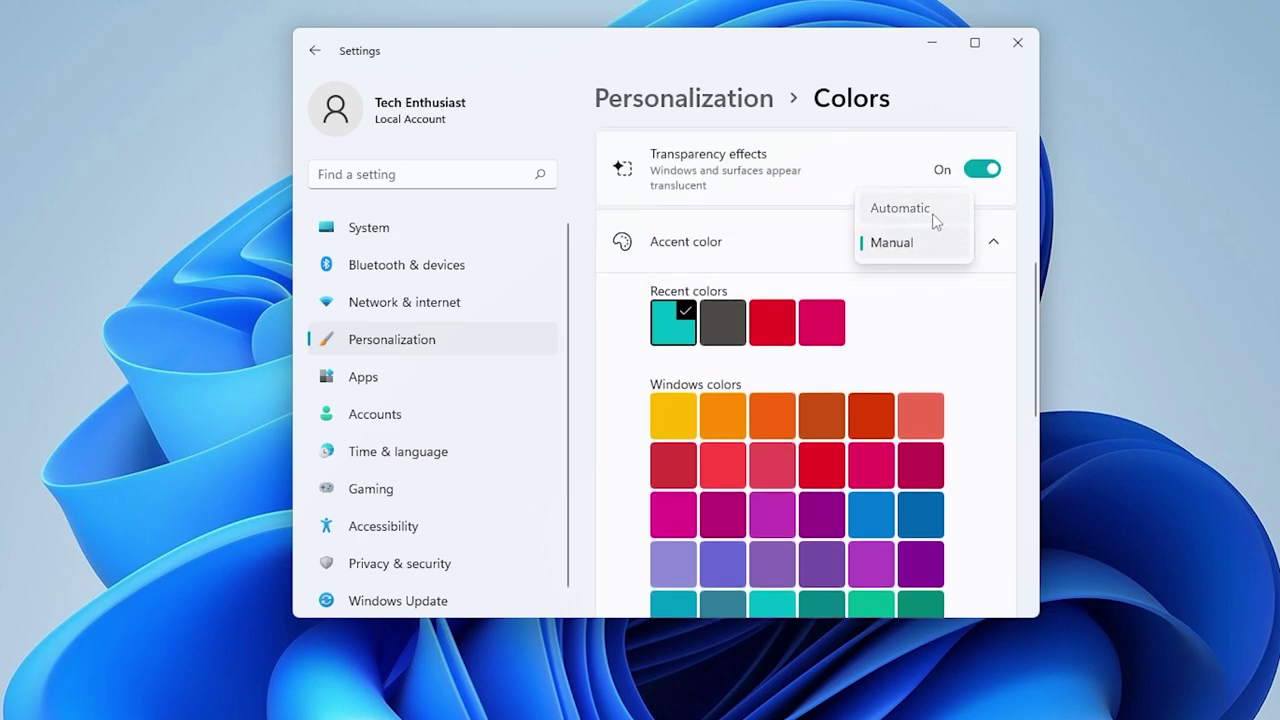
click(932, 213)
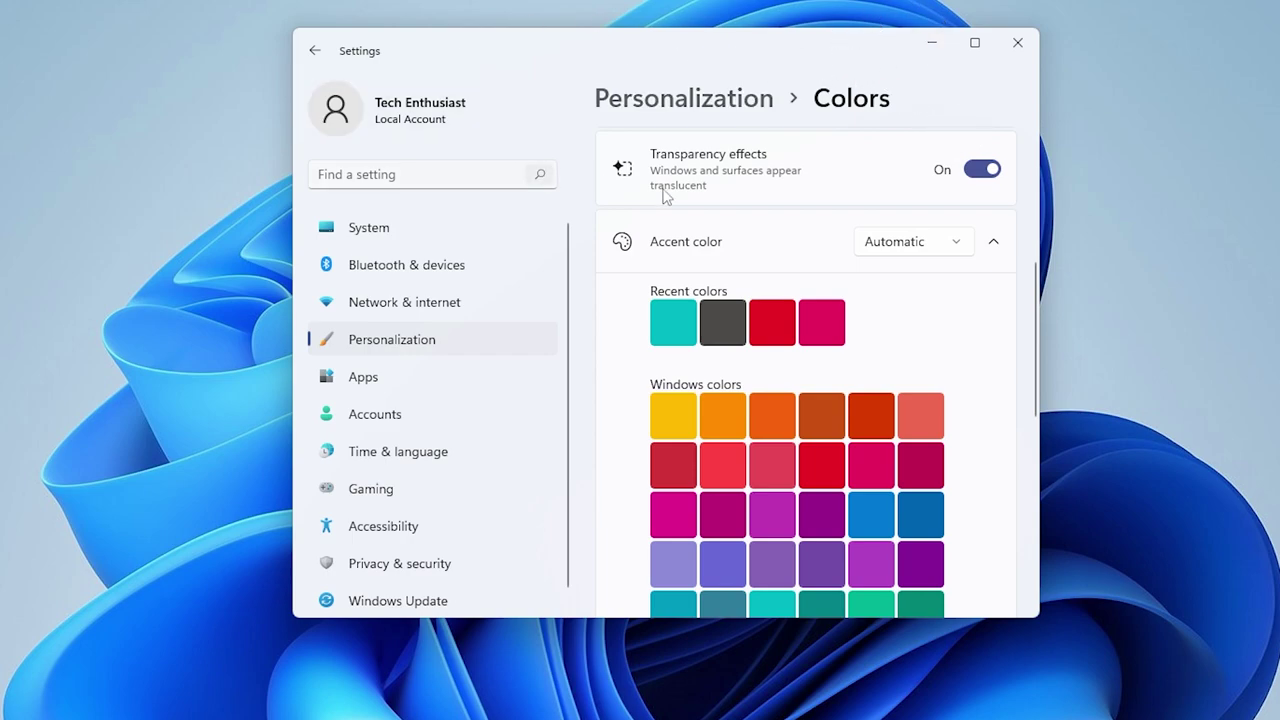
Look through the Windows colors and try picking a different custom accent color in the color picker.
scroll(886, 357, down, 3)
scroll(895, 237, up, 3)
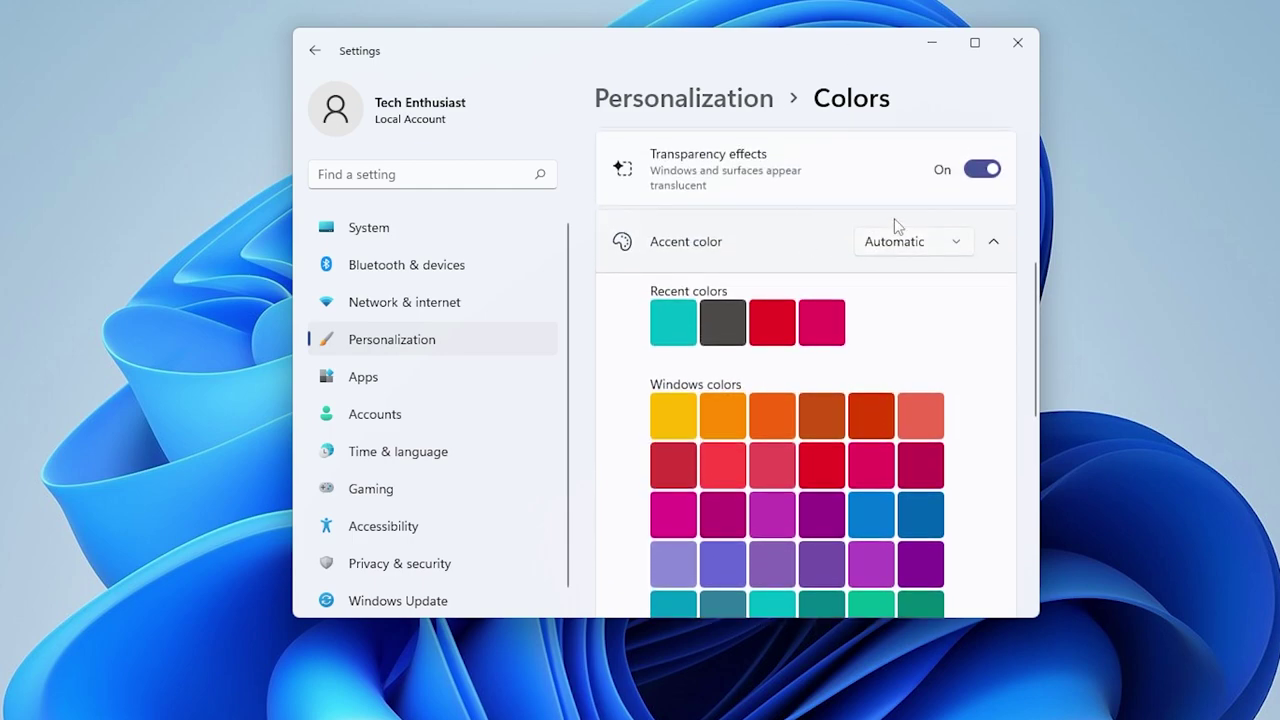
scroll(974, 403, down, 3)
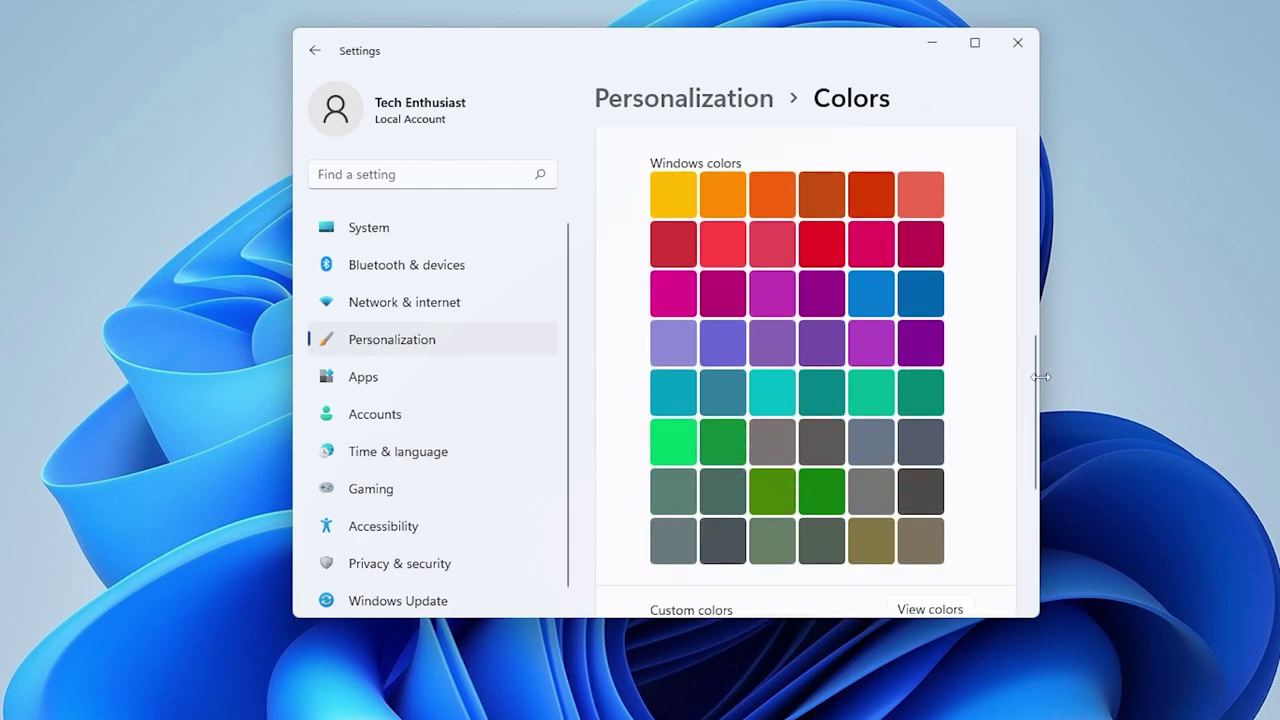
scroll(971, 423, down, 3)
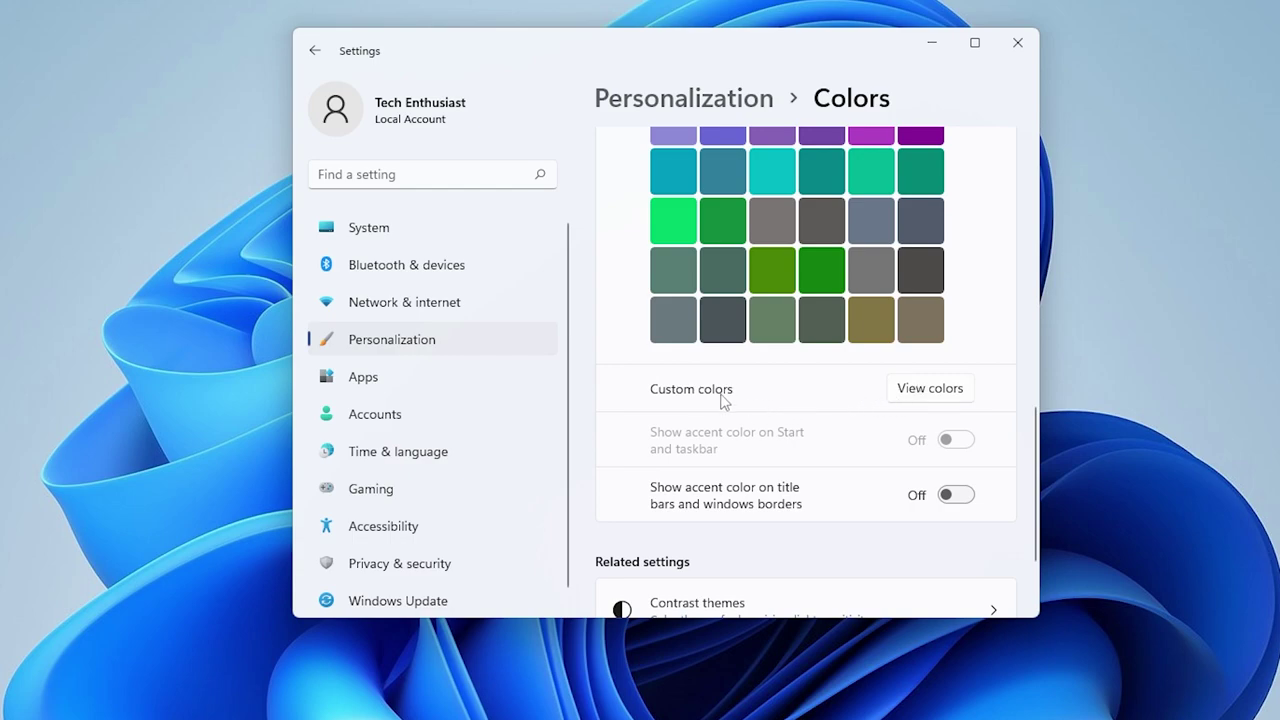
click(914, 394)
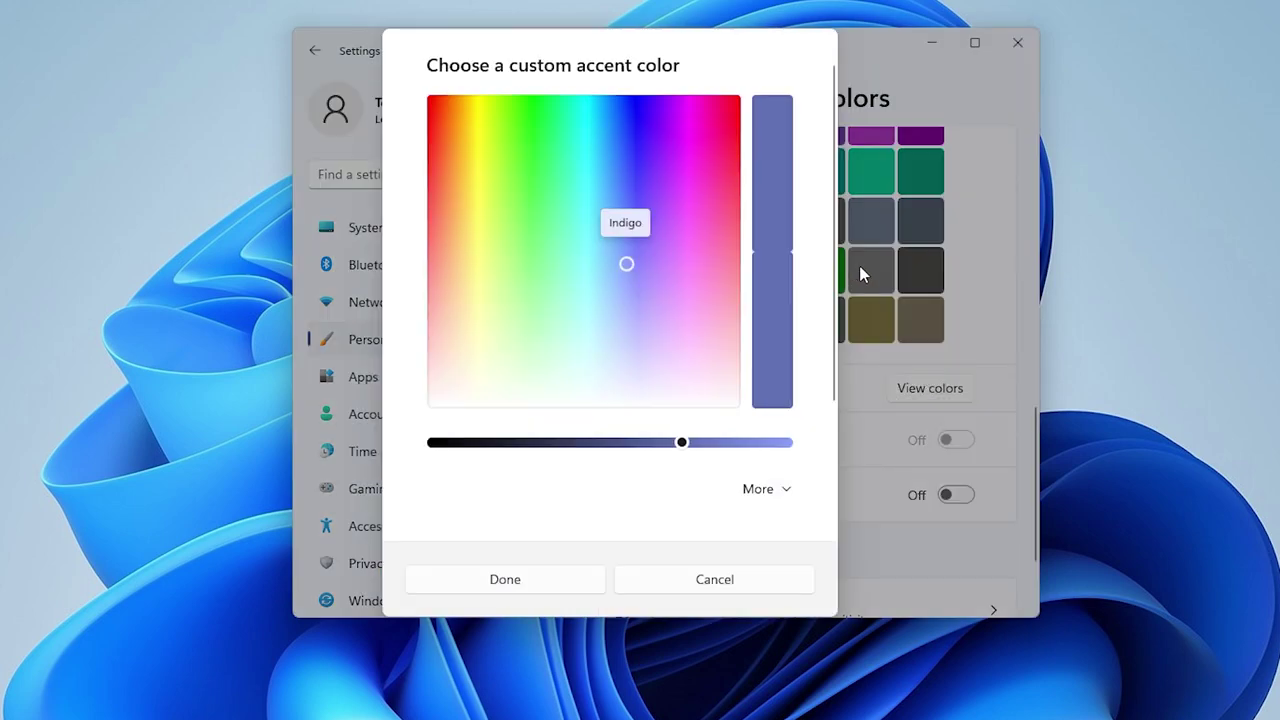
click(756, 568)
scroll(903, 251, up, 3)
scroll(789, 366, down, 1)
scroll(763, 366, up, 1)
scroll(849, 480, down, 2)
click(931, 537)
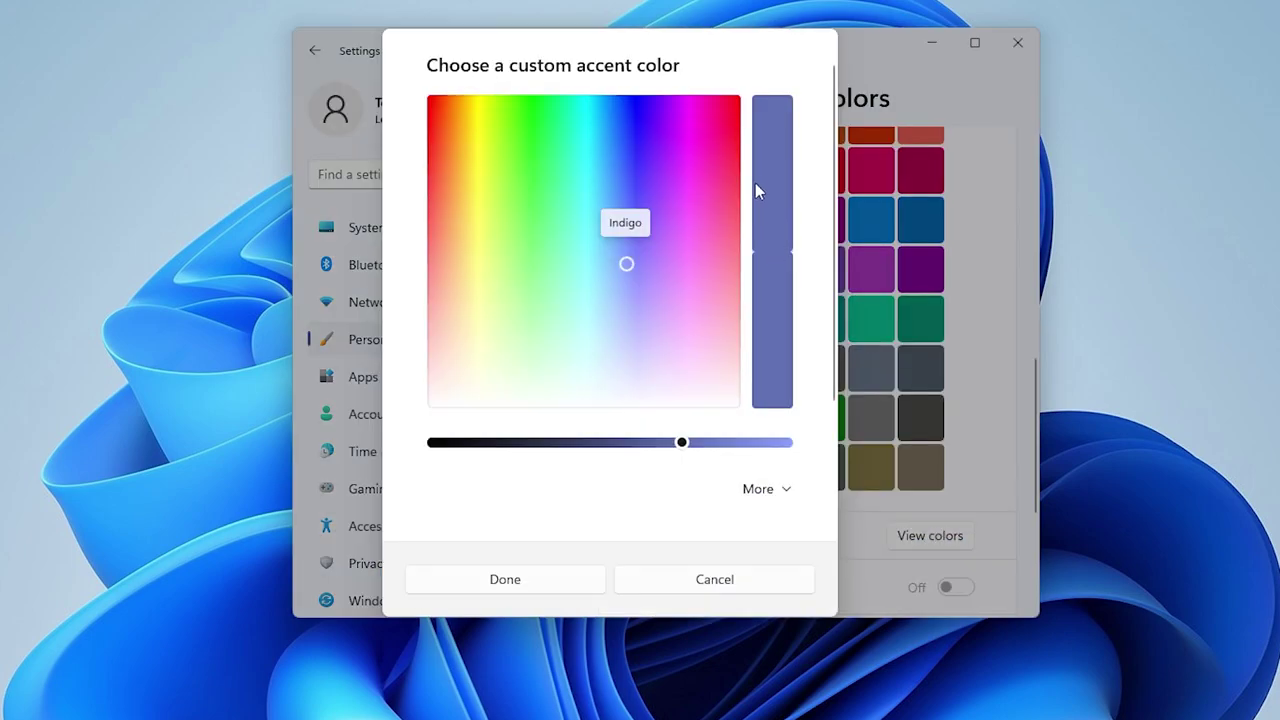
drag(712, 124, 520, 314)
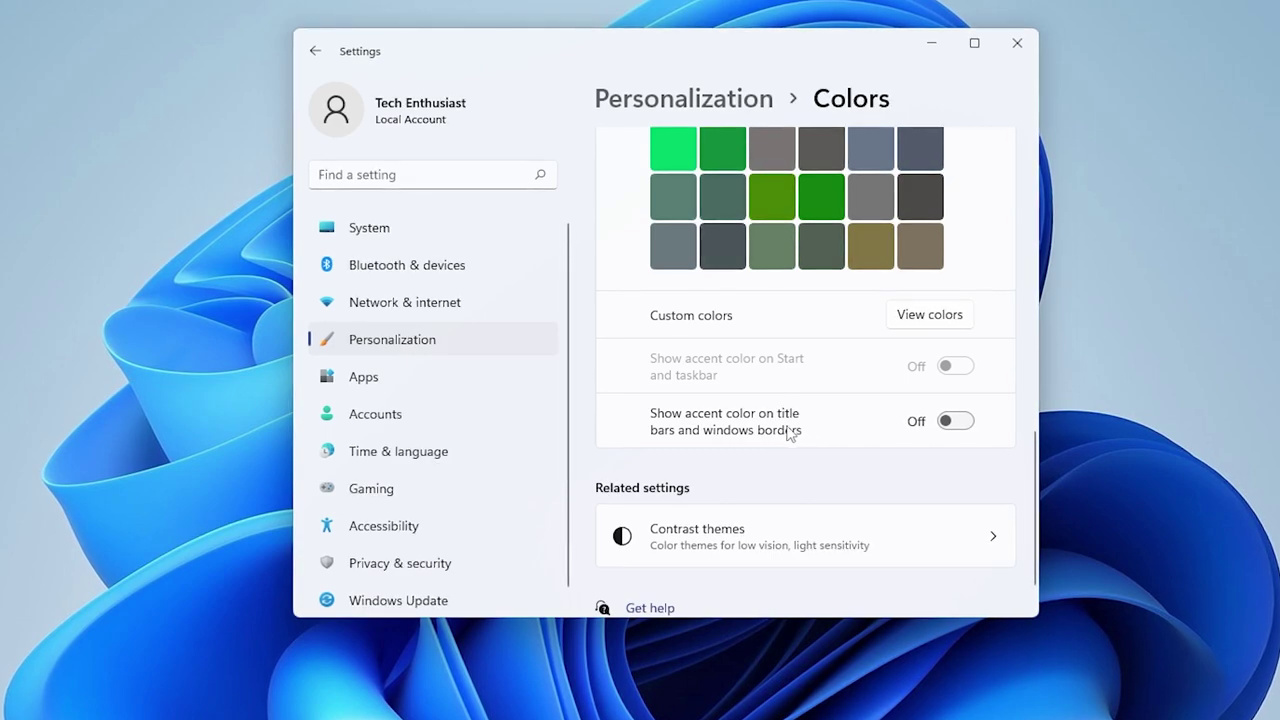
Show the accent color on title bars and windows borders and set the default Windows mode to Dark.
click(963, 430)
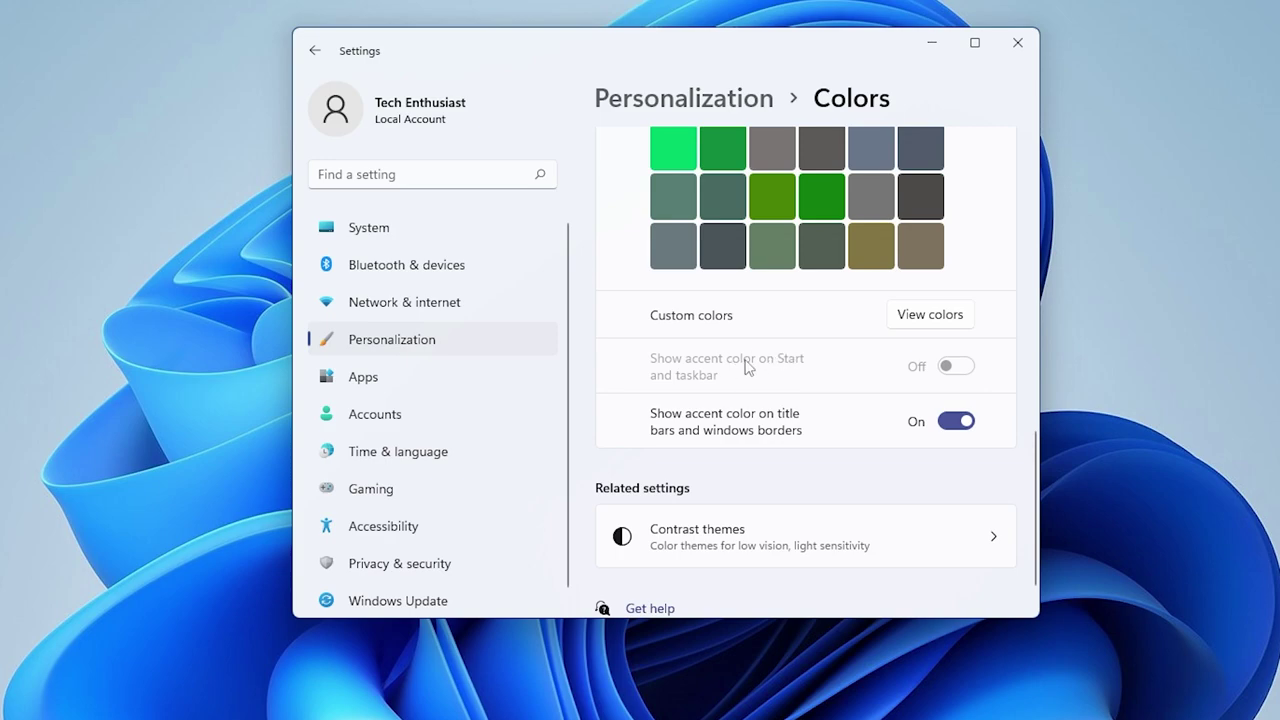
scroll(888, 366, up, 6)
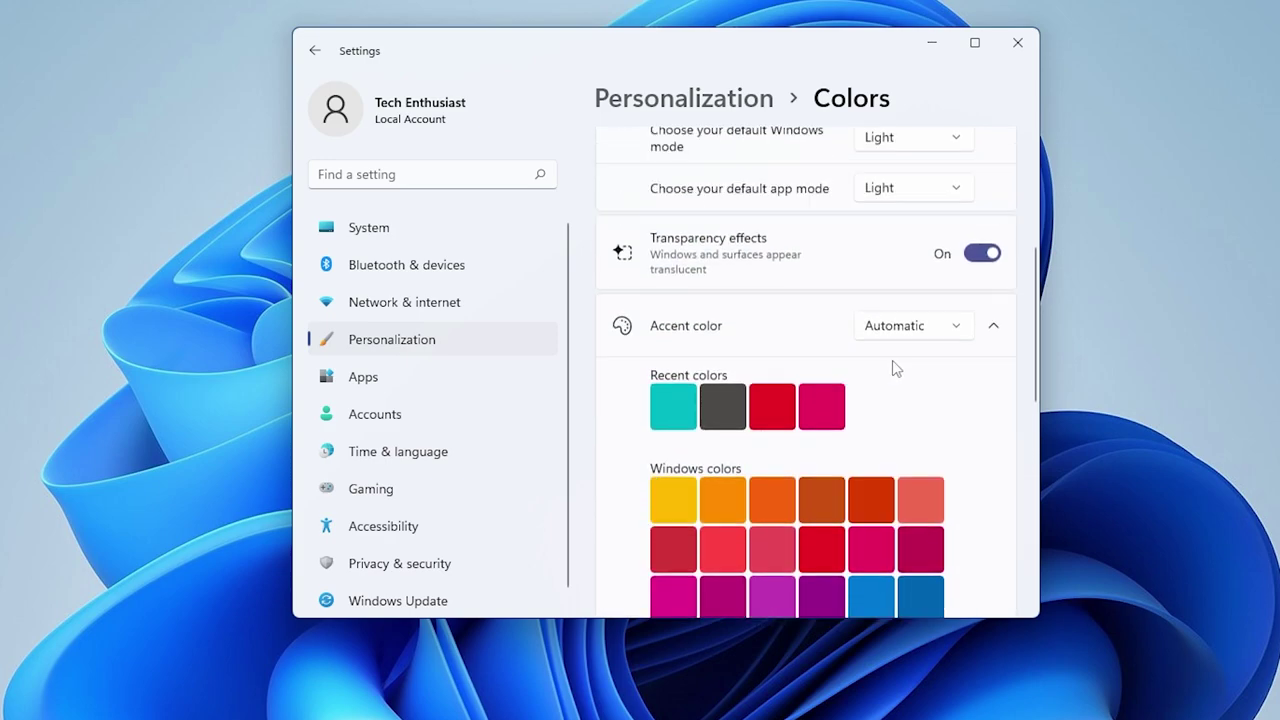
scroll(988, 266, up, 2)
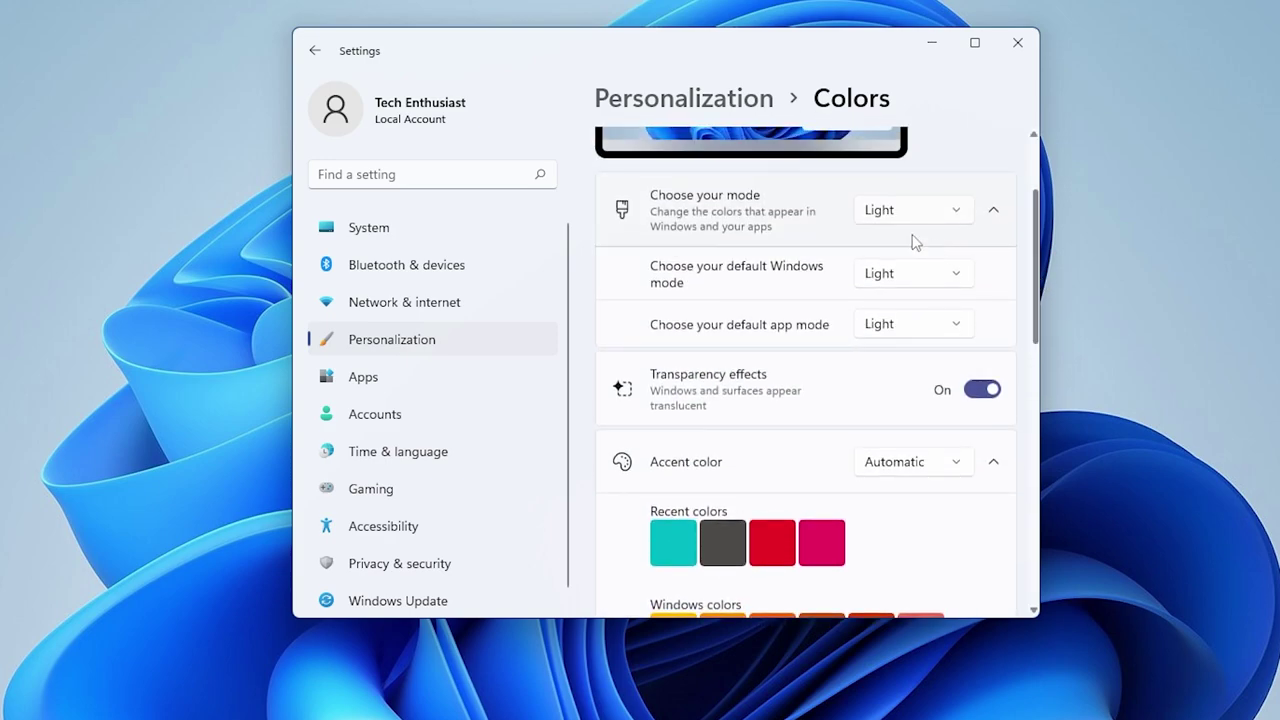
scroll(780, 240, up, 2)
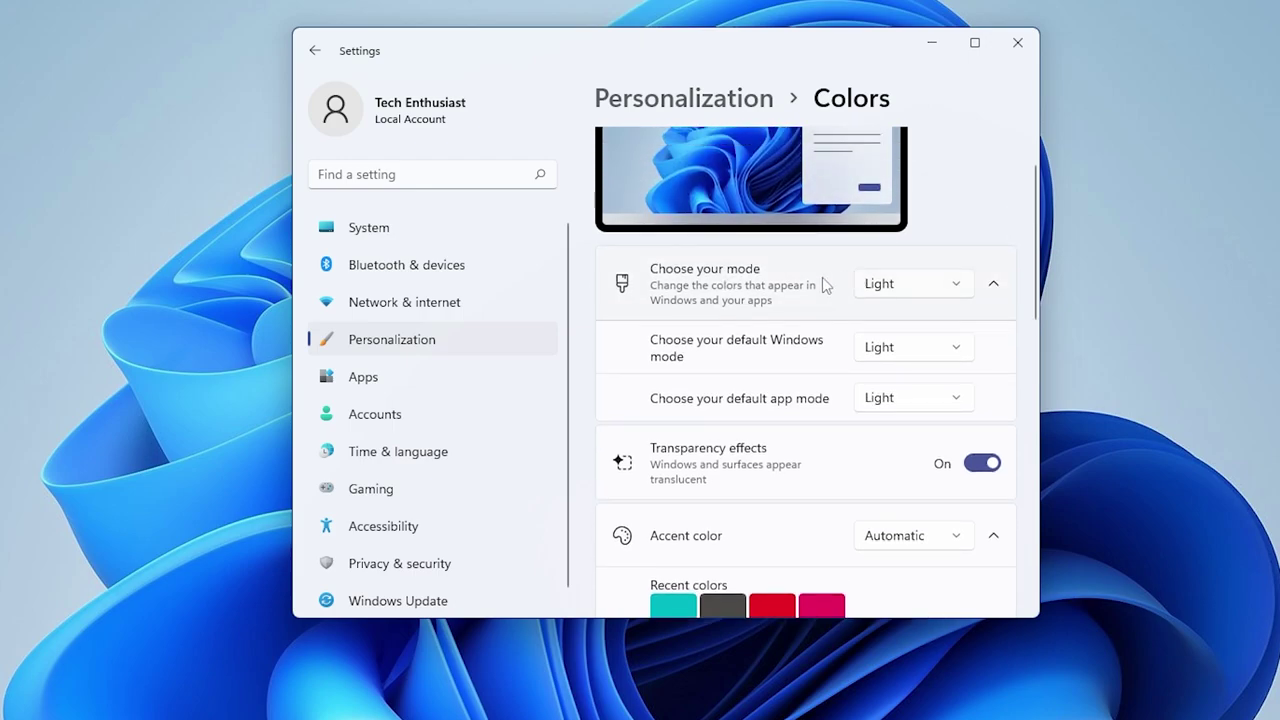
click(903, 355)
click(906, 388)
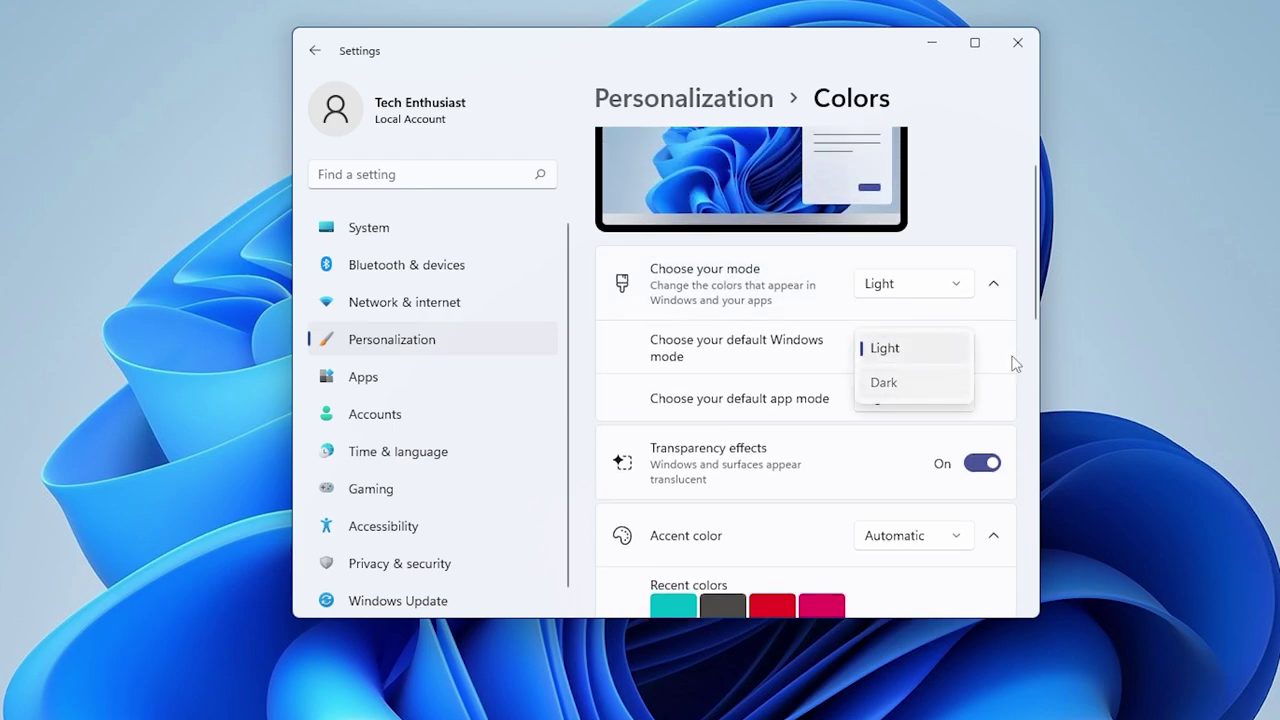
Show the accent color on Start and taskbar and open the Start menu to check its color.
scroll(907, 520, down, 1)
scroll(907, 520, down, 10)
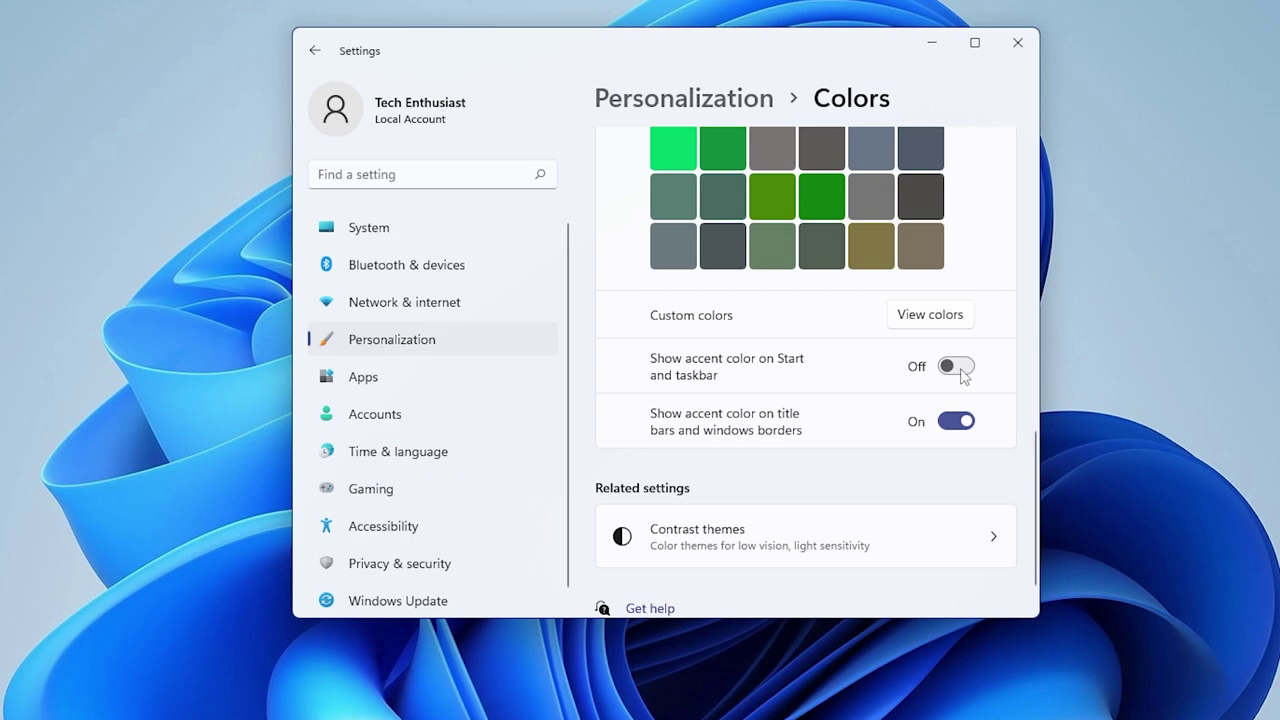
click(953, 366)
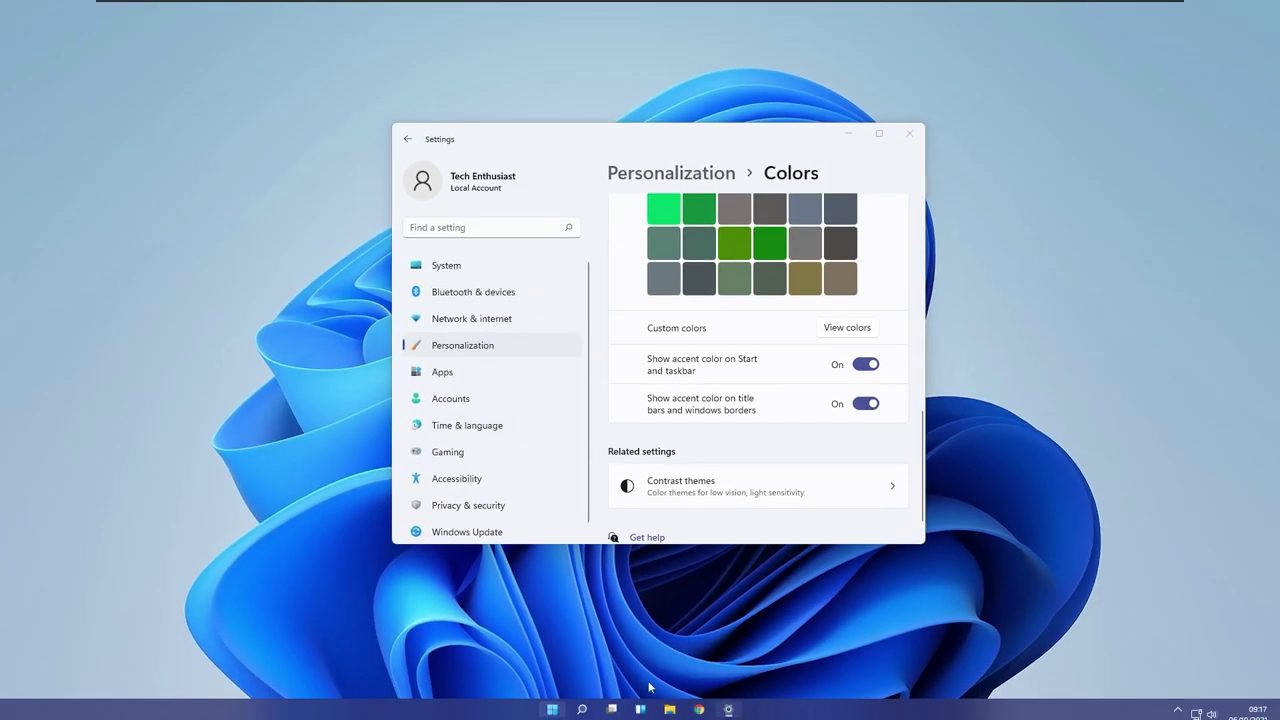
key(super)
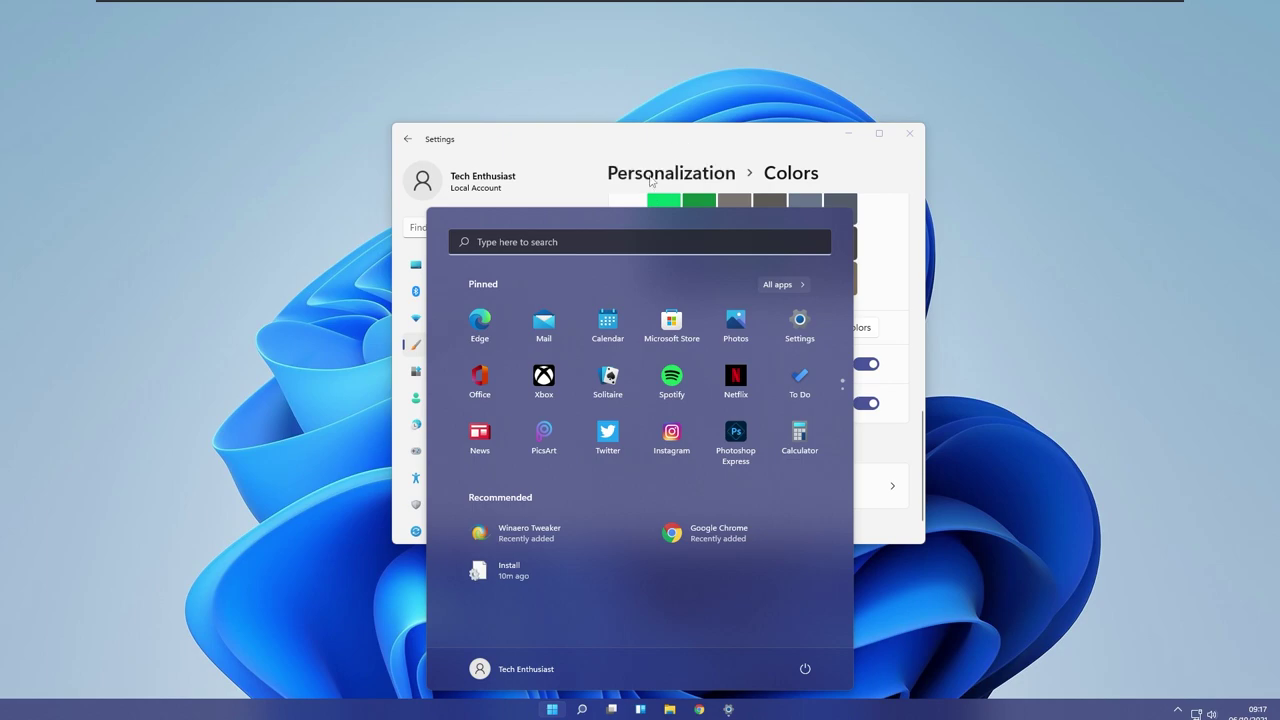
click(682, 141)
scroll(829, 277, up, 1)
scroll(868, 393, down, 1)
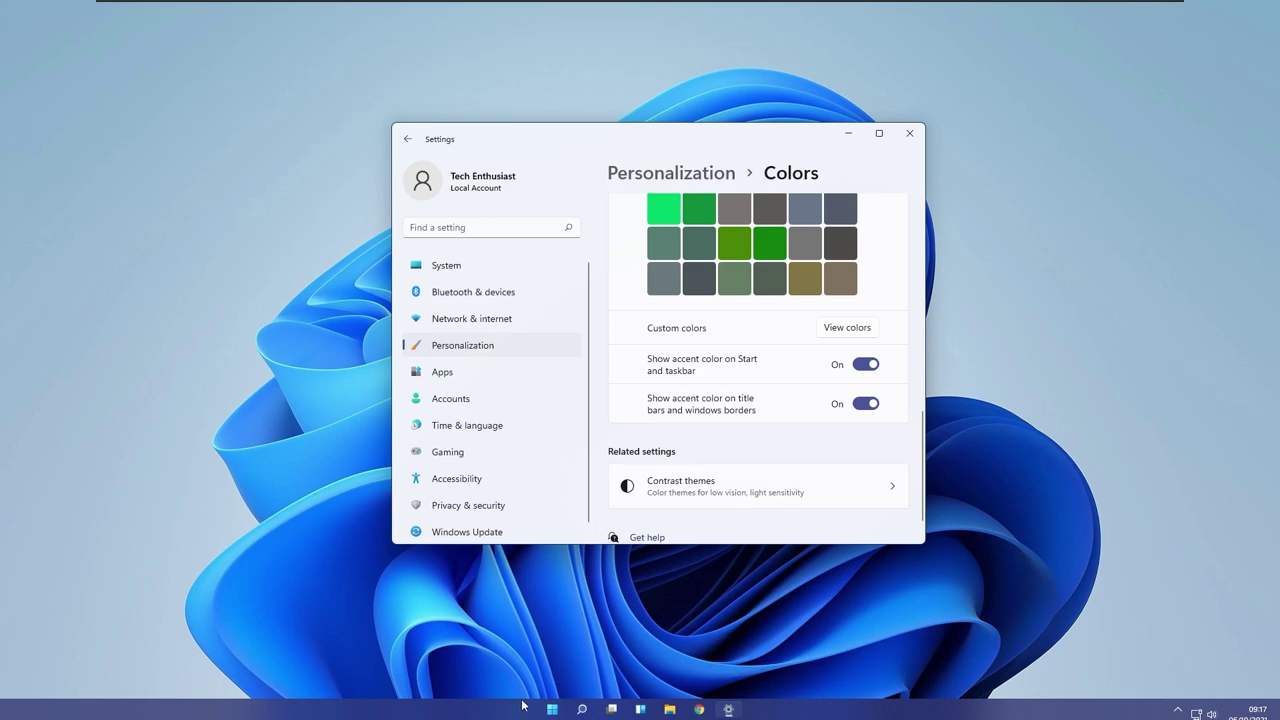
Open the Lock screen personalization settings and examine the background type, status app and sign-in picture options without changing them.
scroll(757, 386, down, 1)
key(alt+Left)
click(700, 344)
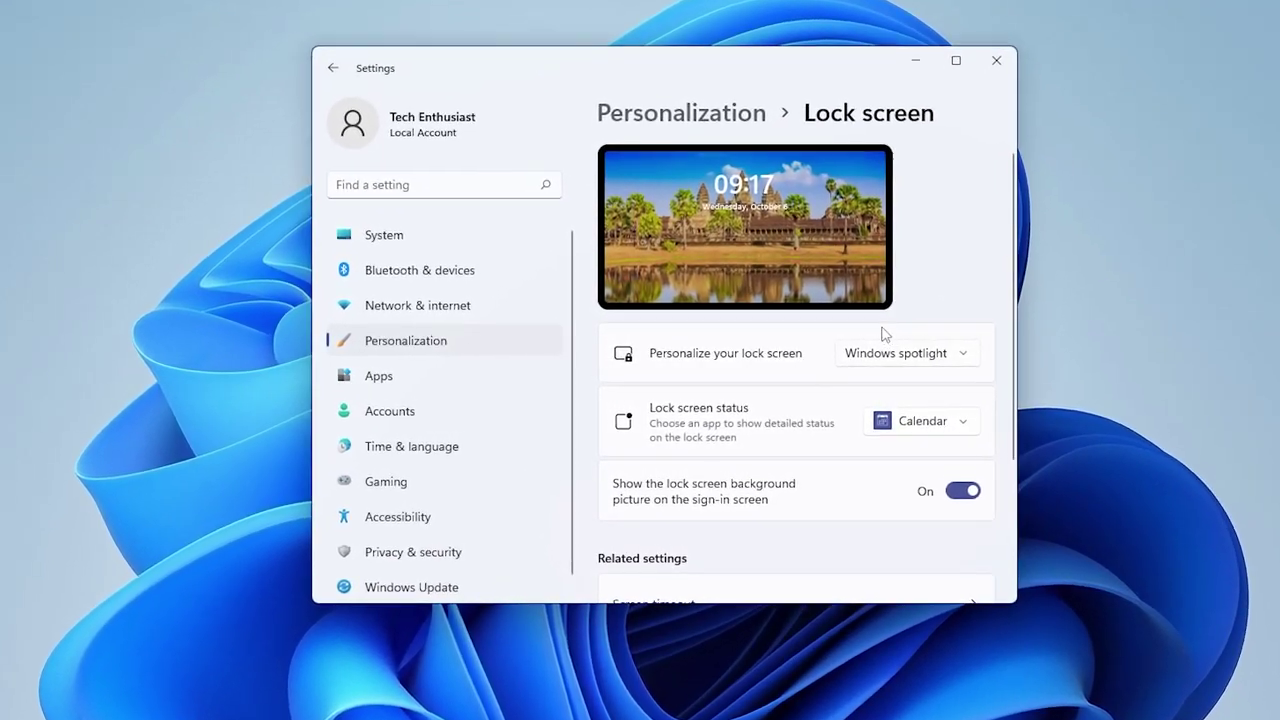
click(893, 352)
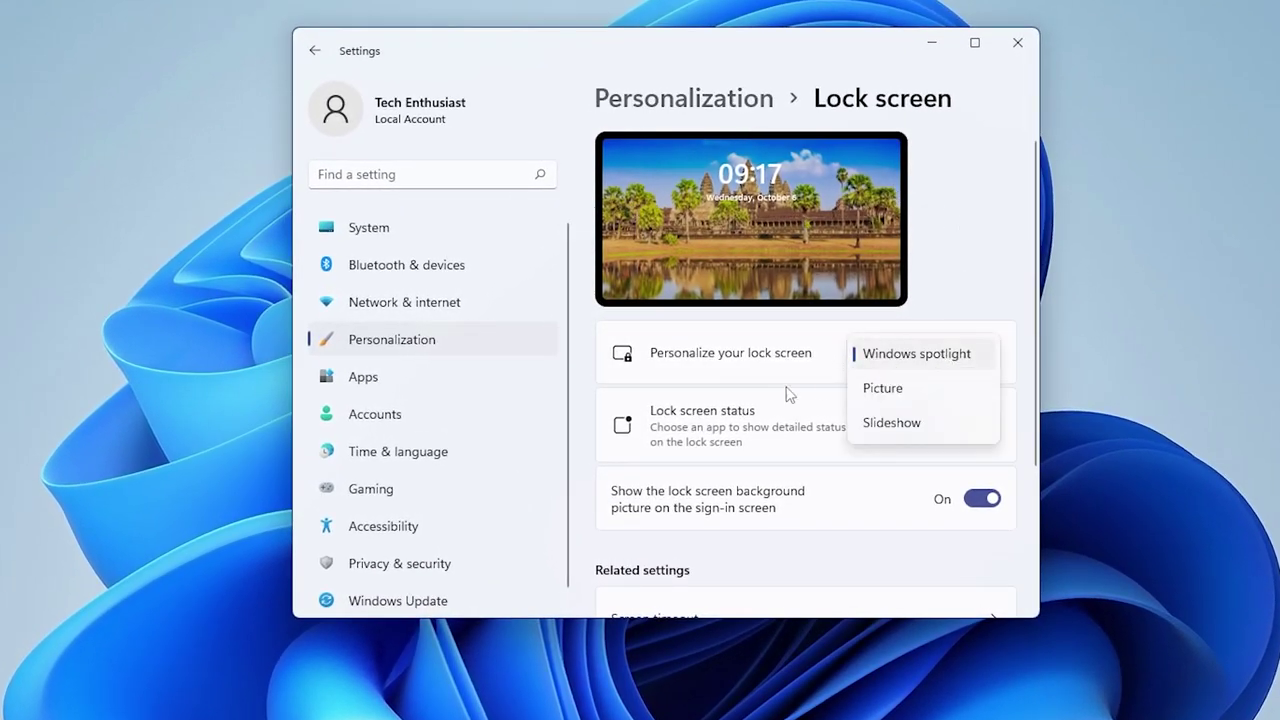
click(972, 312)
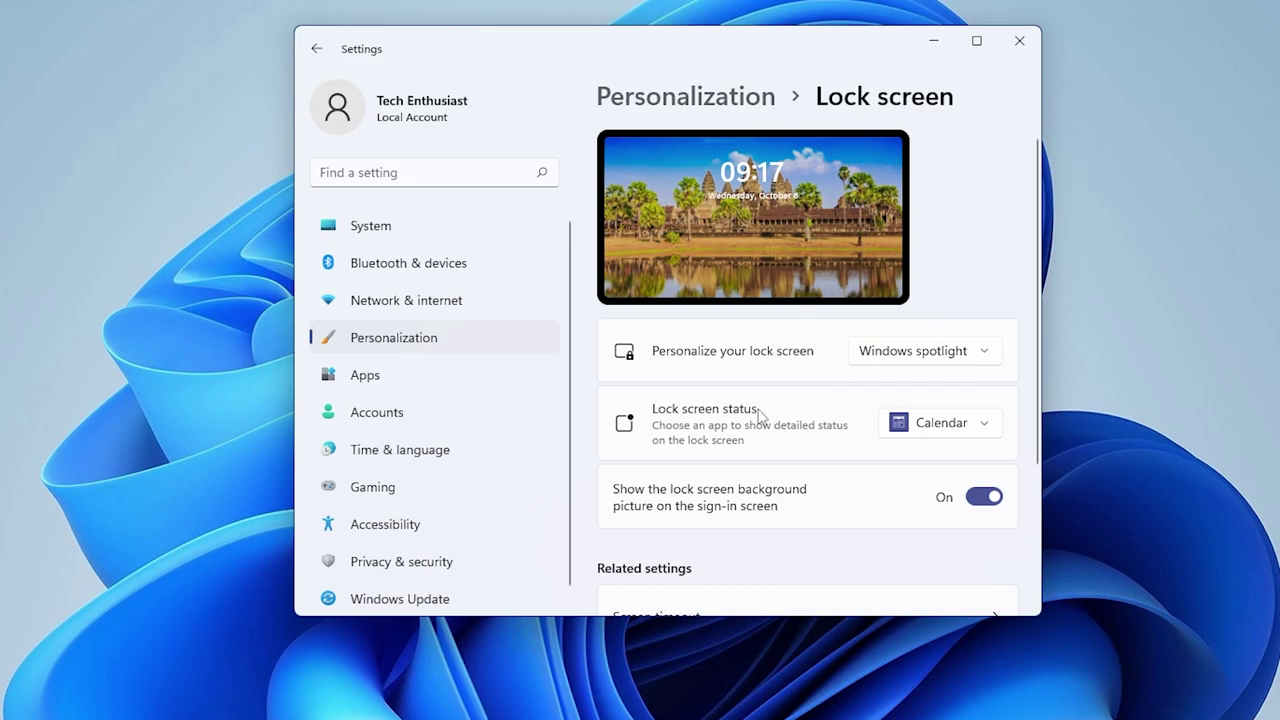
click(945, 428)
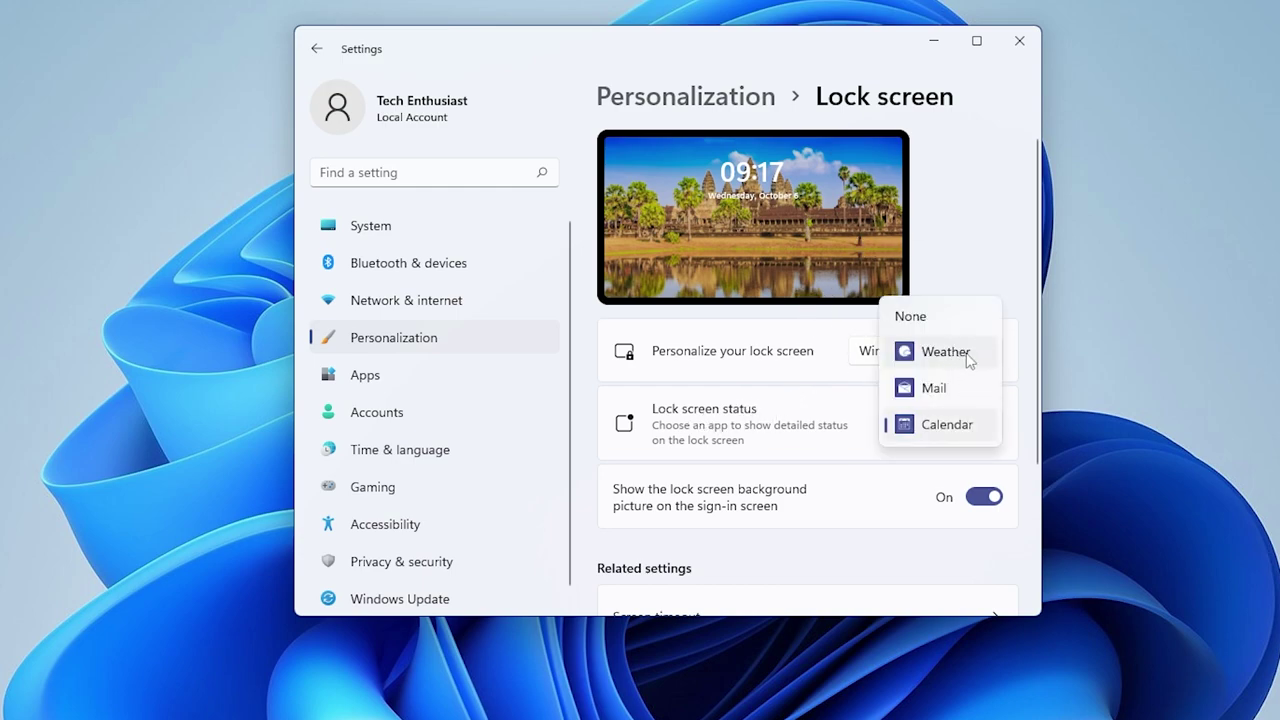
click(975, 253)
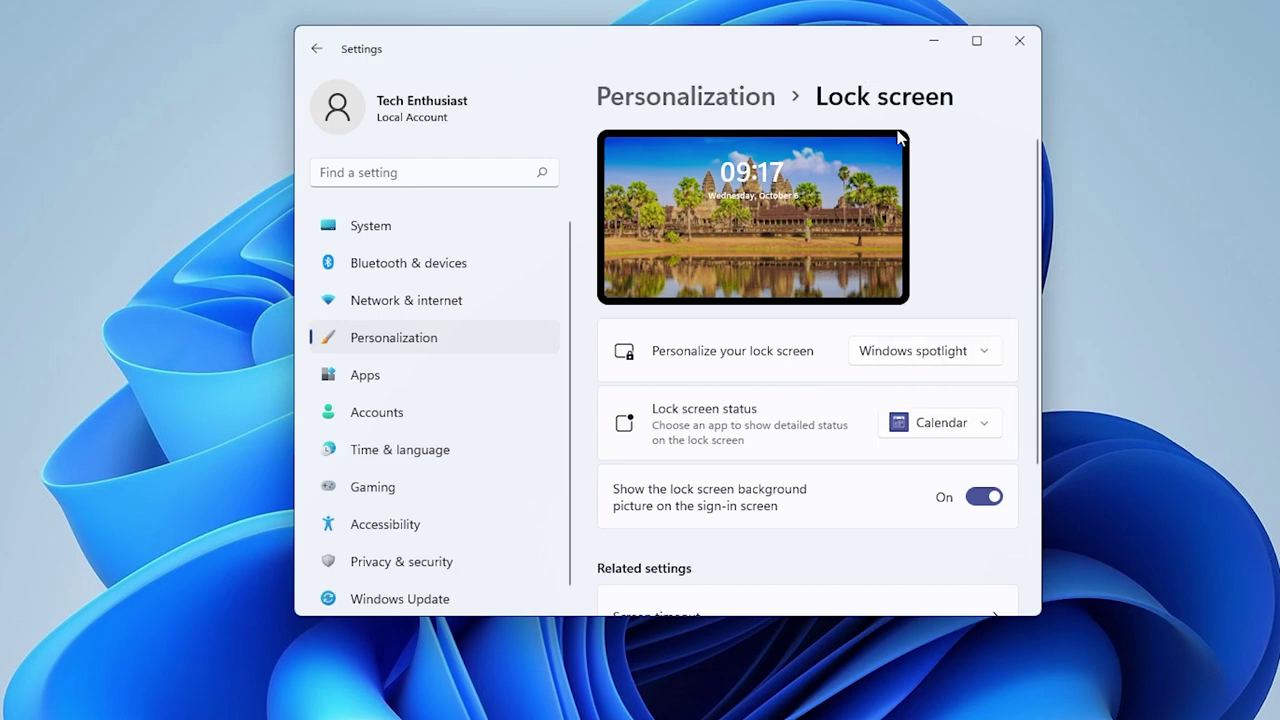
click(968, 426)
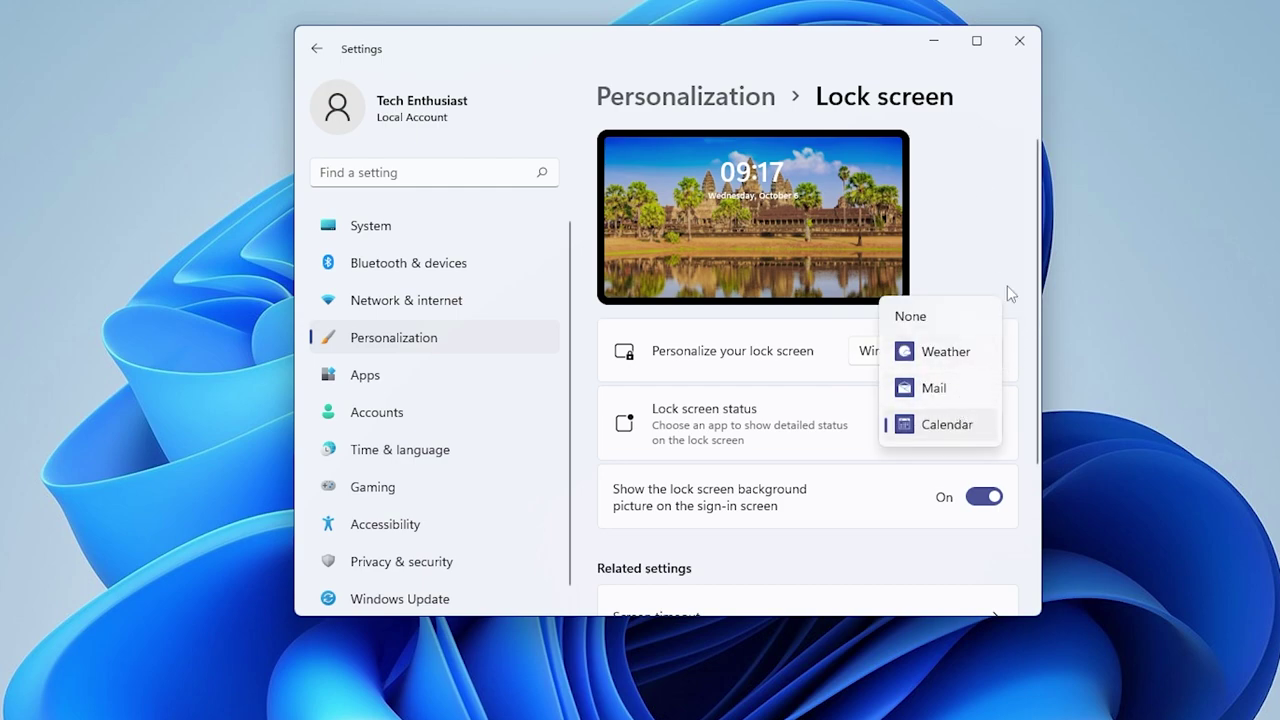
click(980, 265)
scroll(997, 317, down, 2)
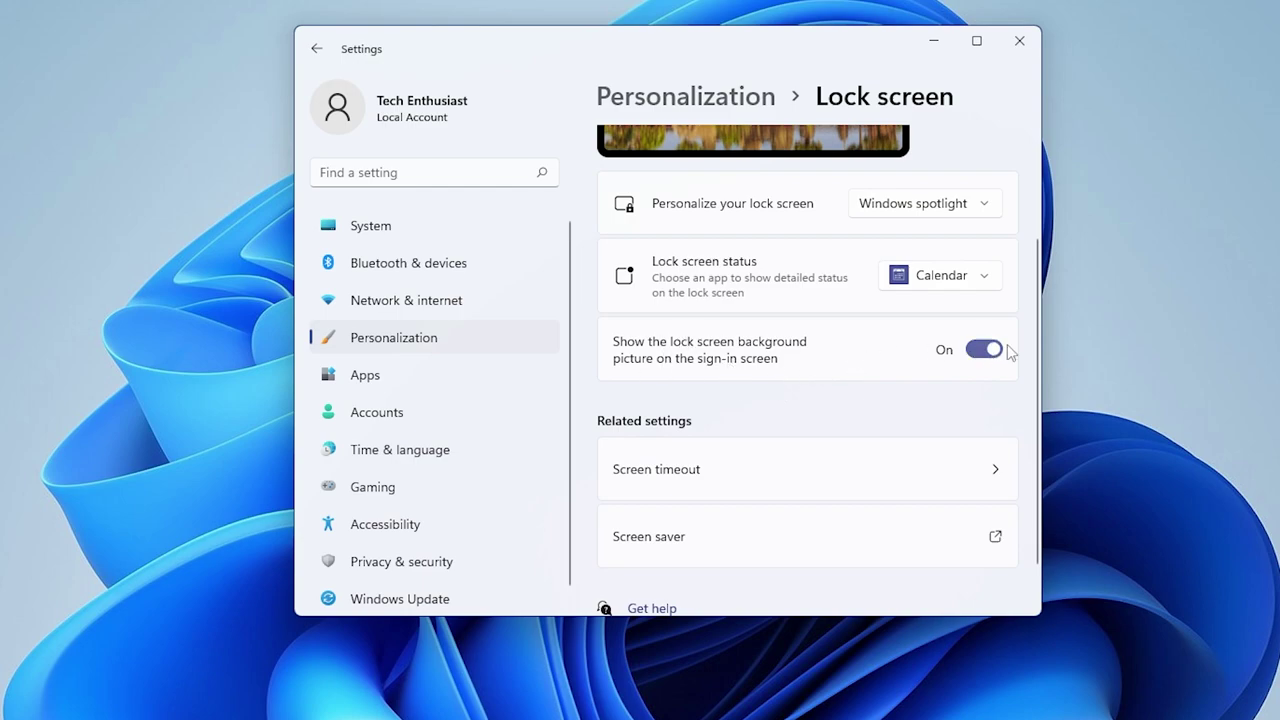
scroll(762, 420, down, 1)
In the Start personalization settings, turn off showing recently added apps and recently opened items.
key(alt+Left)
scroll(792, 330, down, 3)
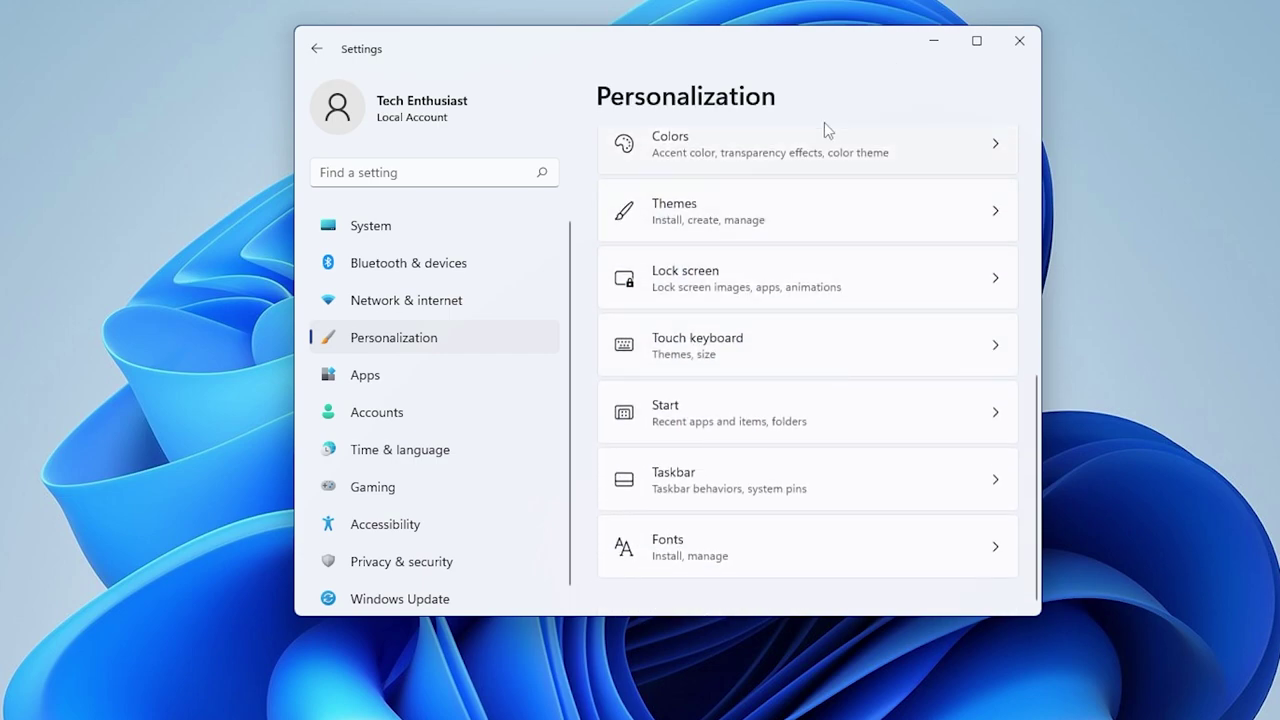
click(753, 413)
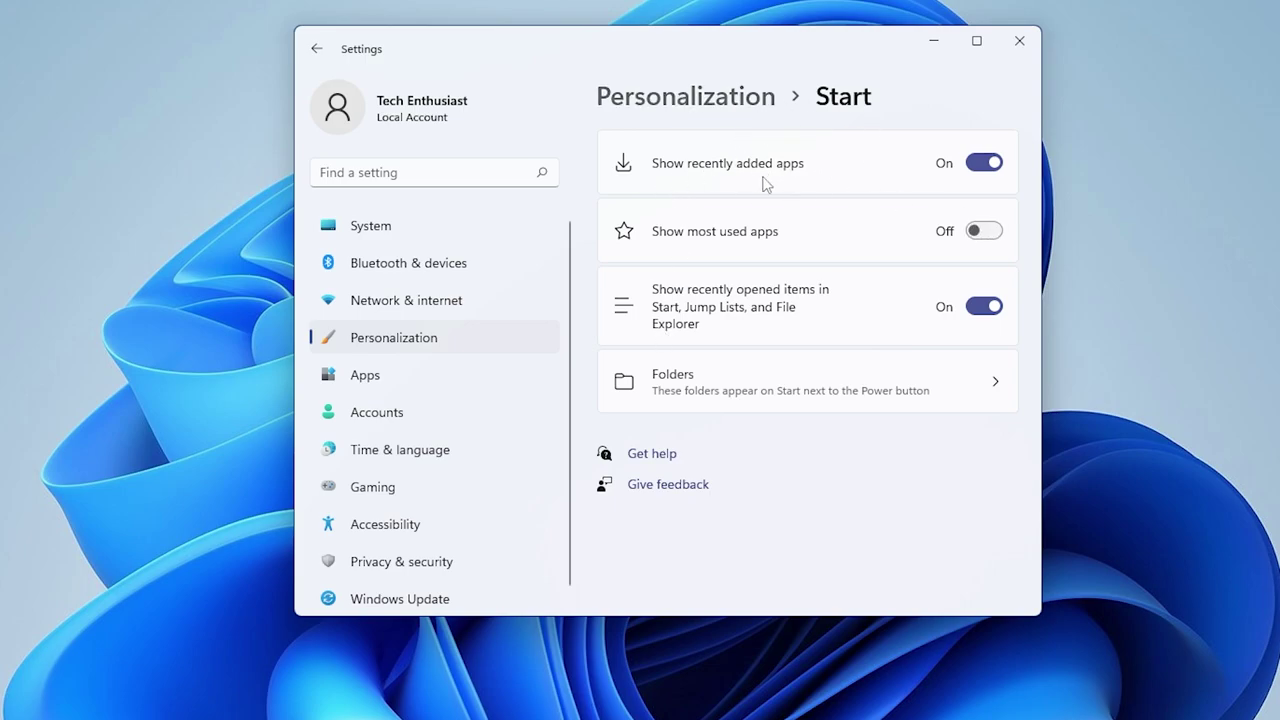
key(super)
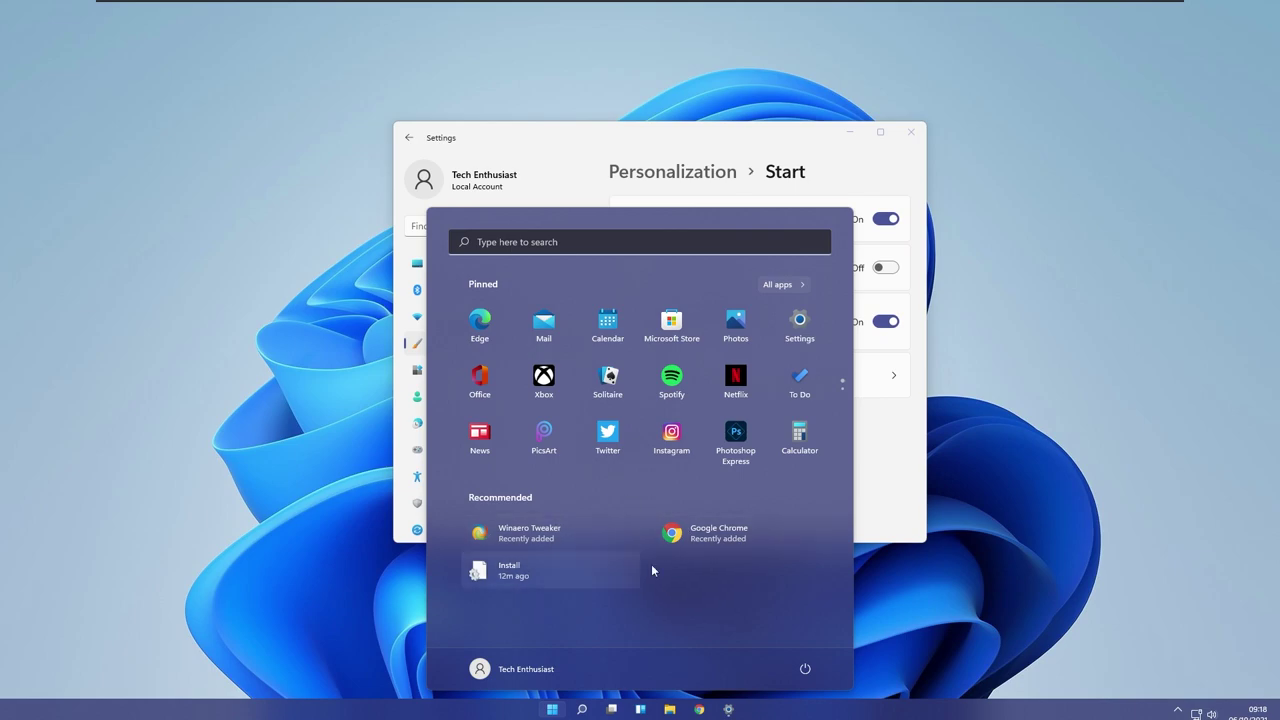
click(812, 170)
click(885, 219)
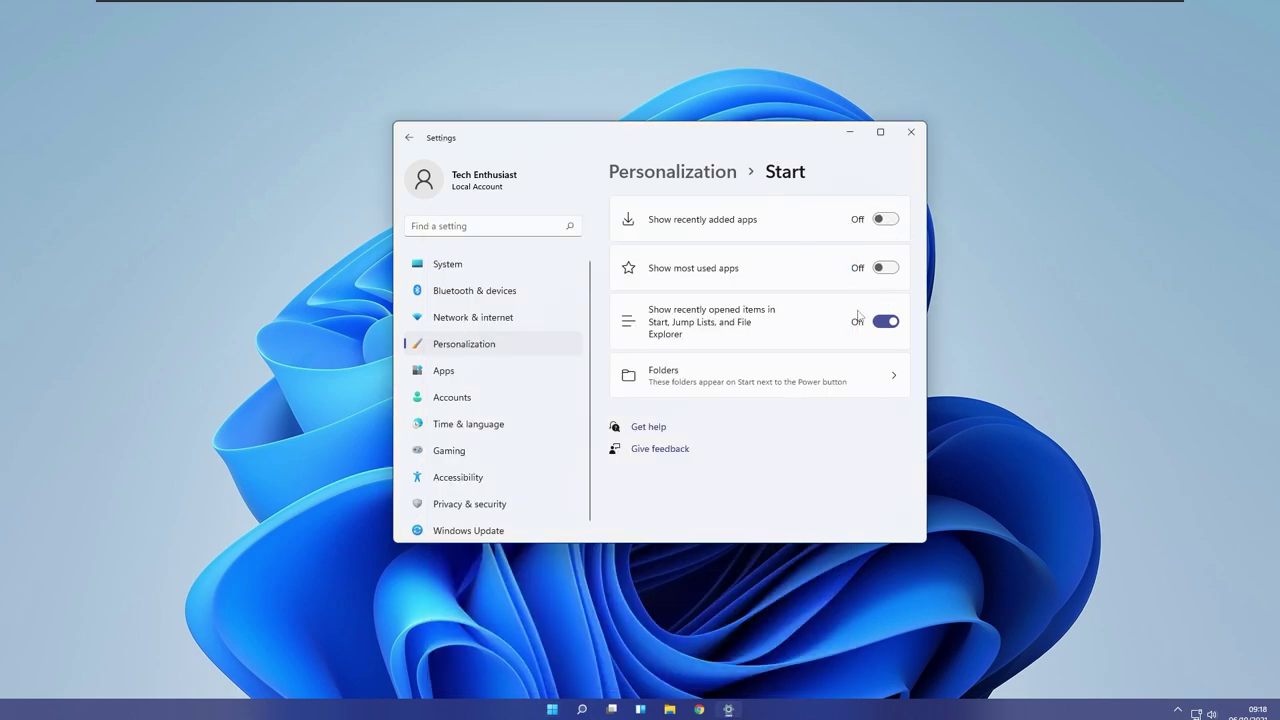
click(886, 322)
Review the folders that can be shown on Start next to the Power button.
click(839, 396)
scroll(757, 434, down, 4)
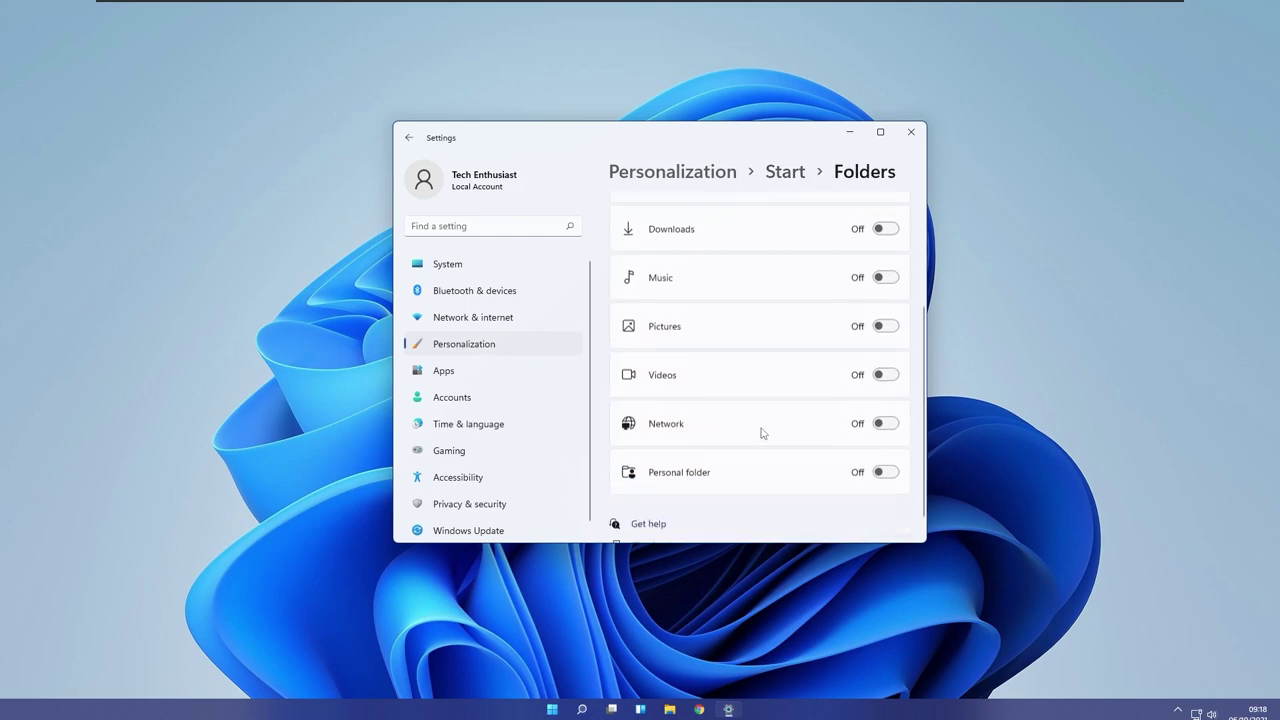
scroll(834, 451, up, 4)
click(409, 138)
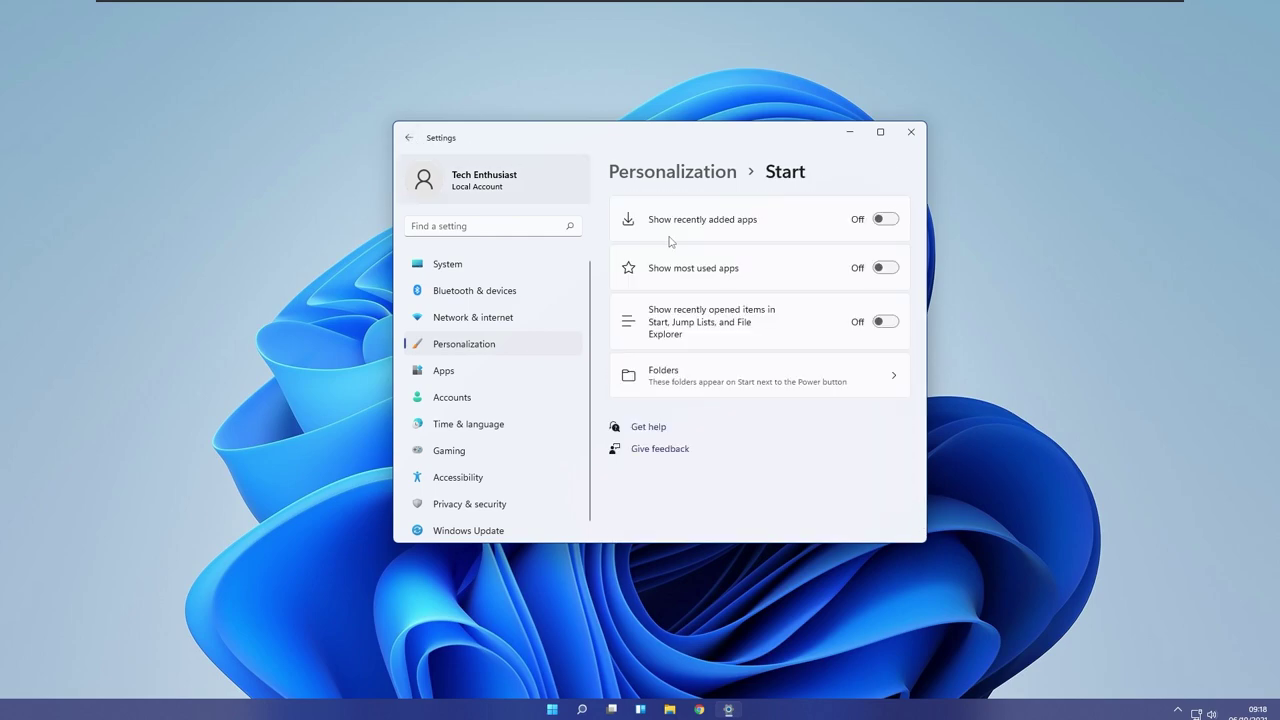
Return to the Personalization page and check the Recommended section of the Start menu.
click(408, 138)
key(super)
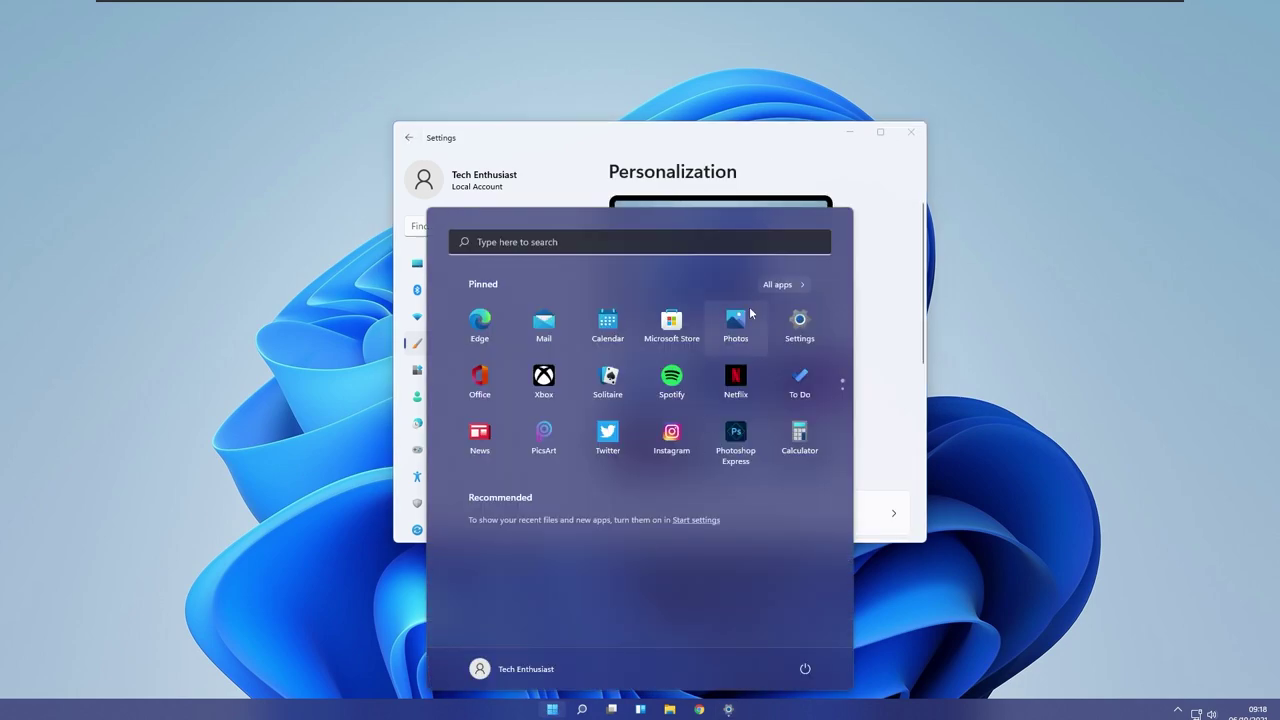
click(652, 153)
Open the Fonts settings, look through the font installation area and available fonts, and return to Personalization.
scroll(742, 496, down, 5)
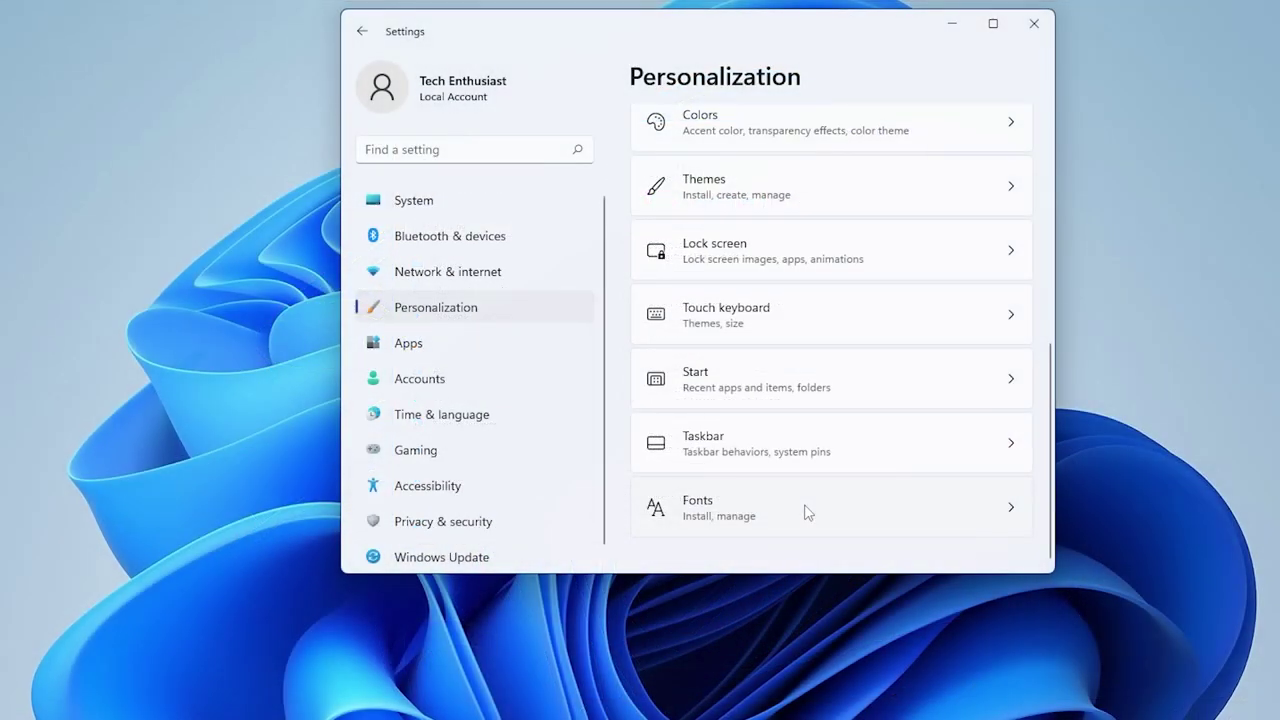
click(808, 512)
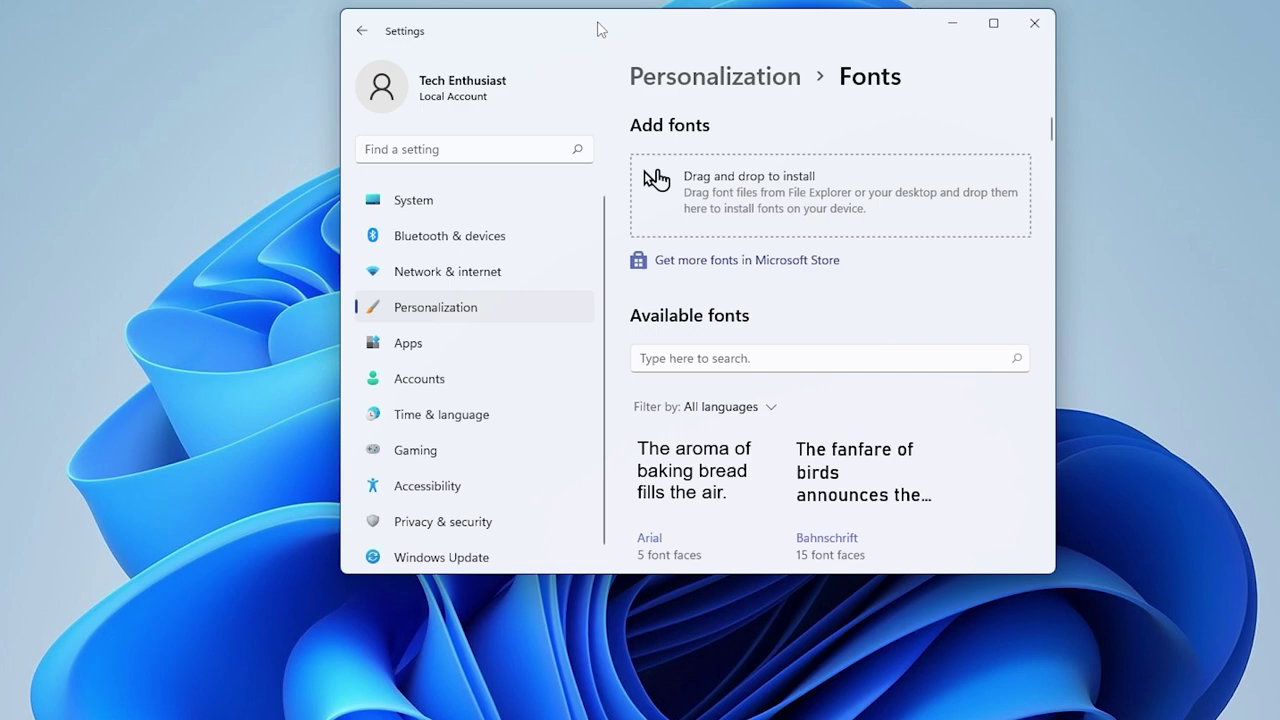
scroll(840, 250, down, 5)
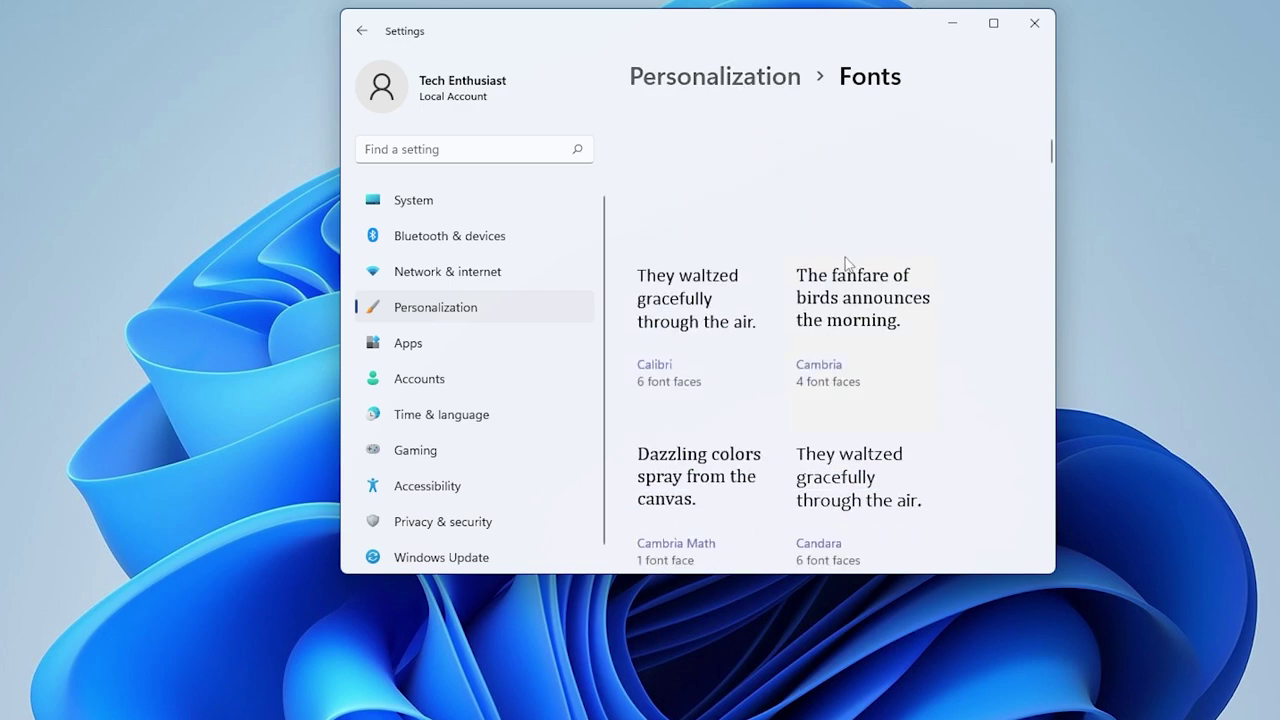
scroll(1006, 234, up, 3)
scroll(1040, 145, up, 2)
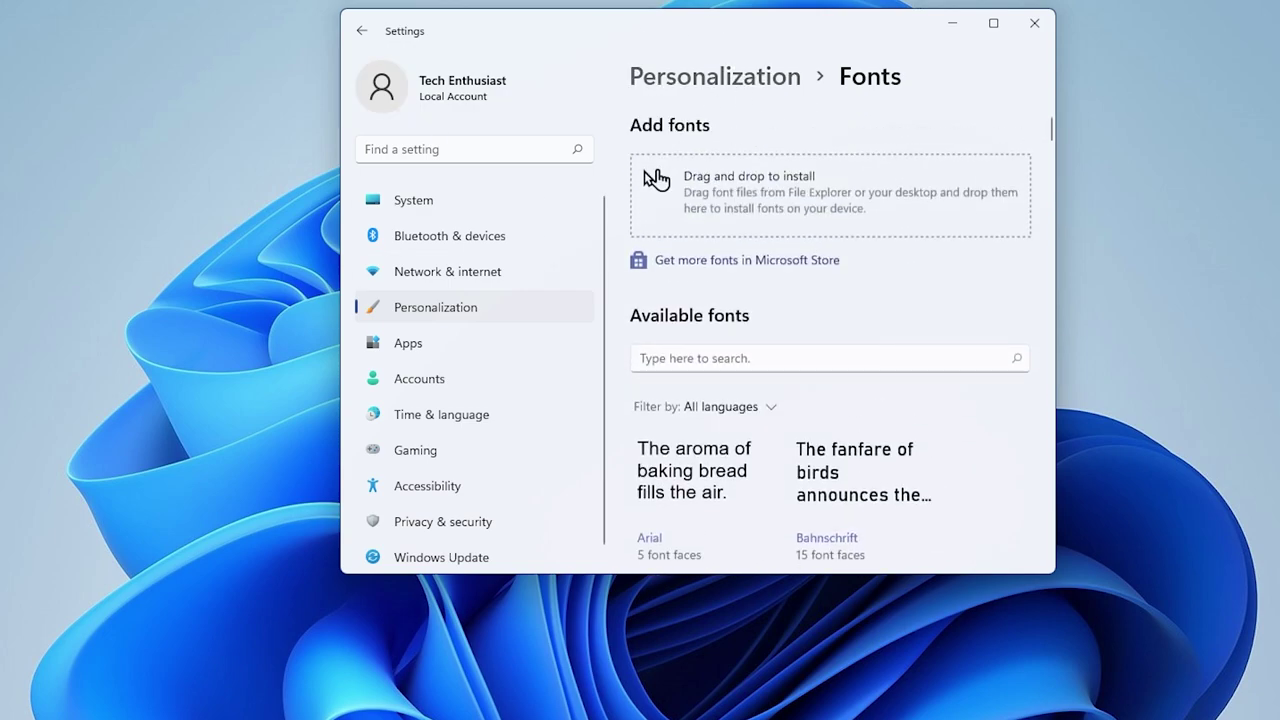
click(517, 308)
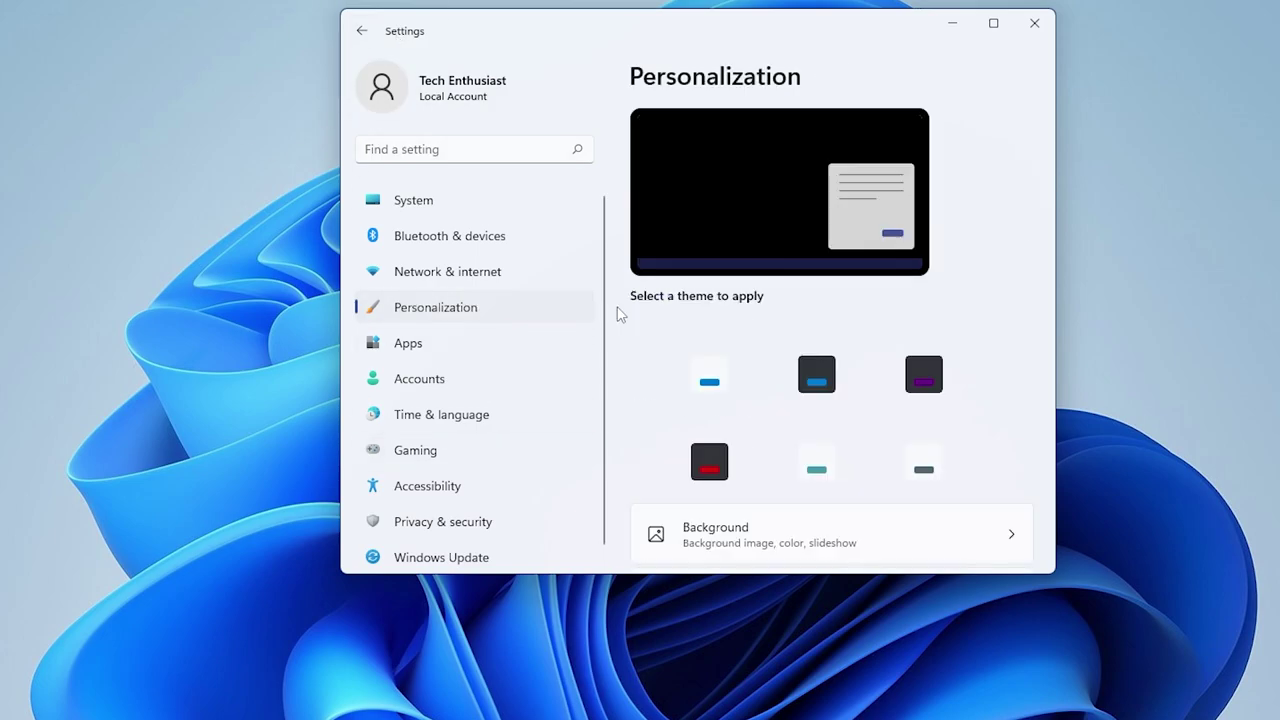
Switch to the Accessibility settings and look at the Text size option under Vision.
scroll(753, 350, down, 5)
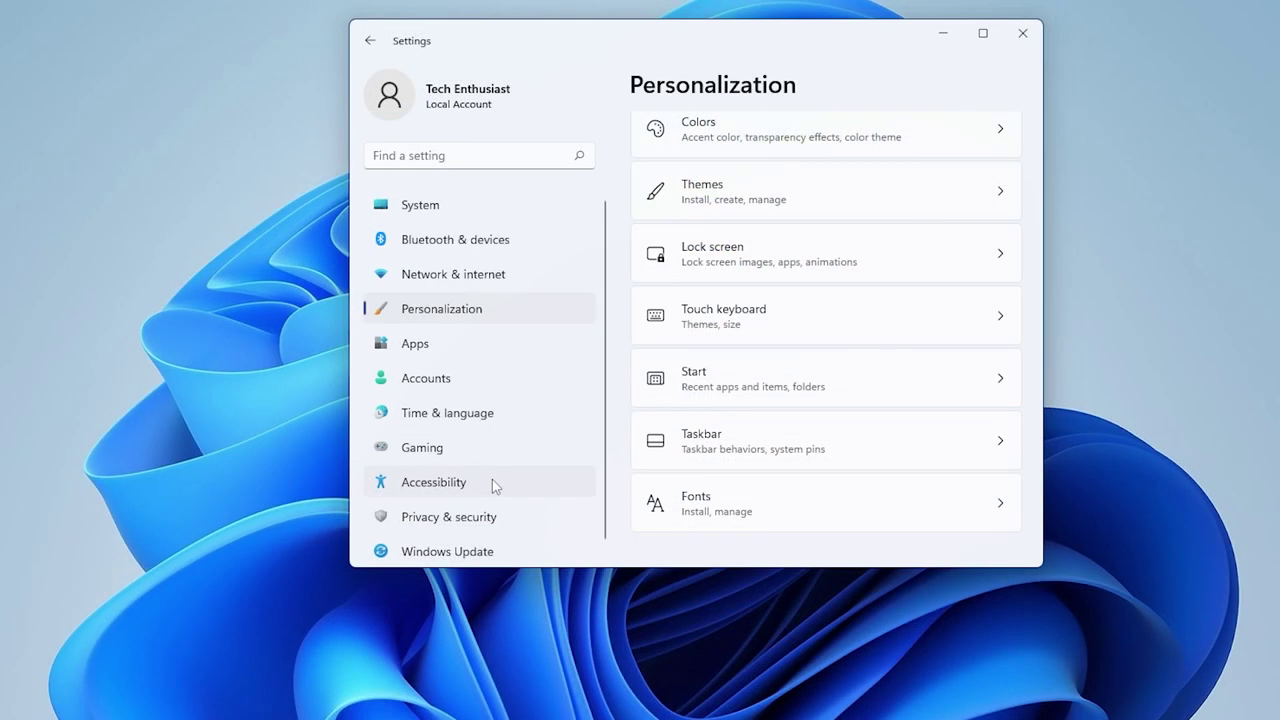
click(492, 482)
drag(846, 40, 814, 32)
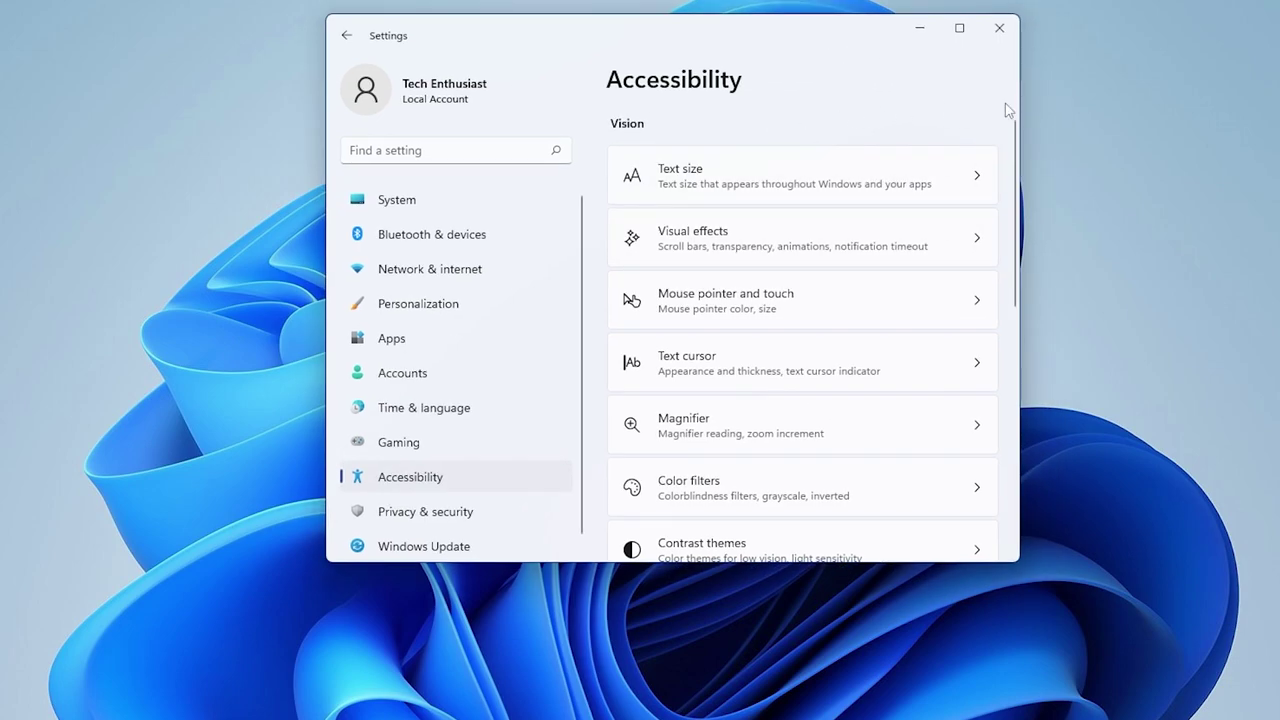
click(724, 176)
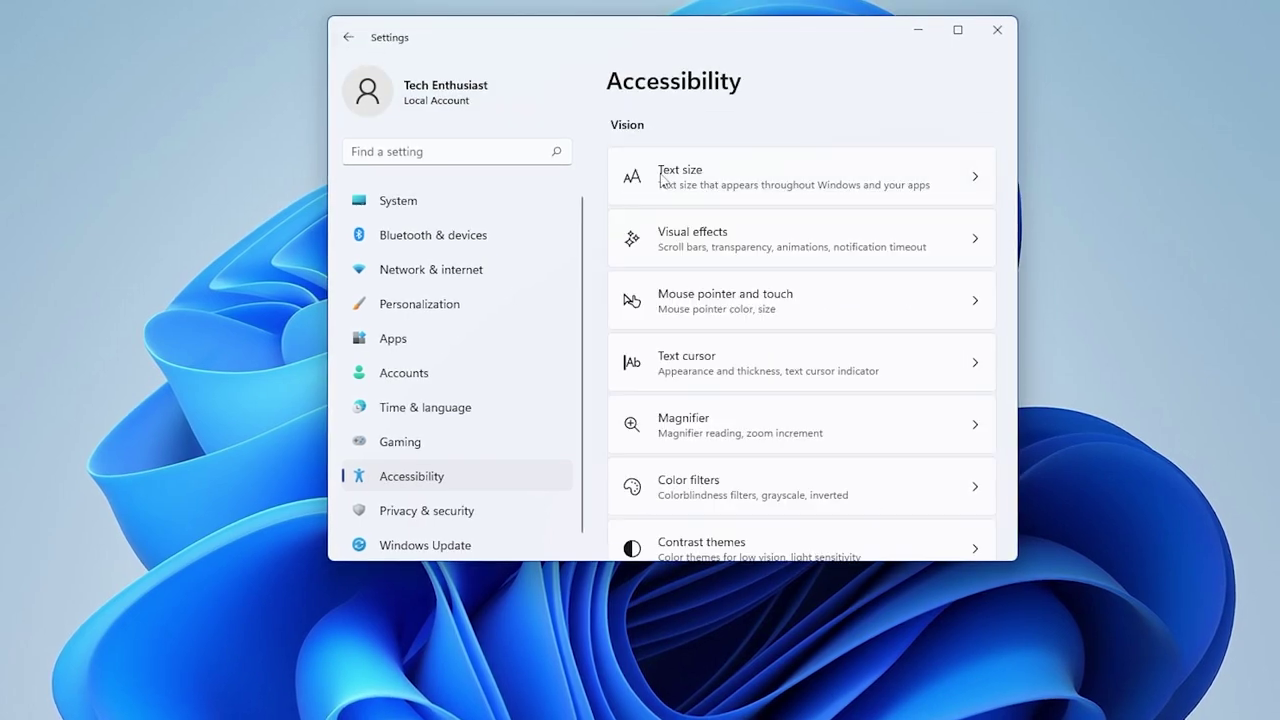
In the Accessibility visual effects, turn off Transparency effects and turn on Always show scrollbars.
click(760, 249)
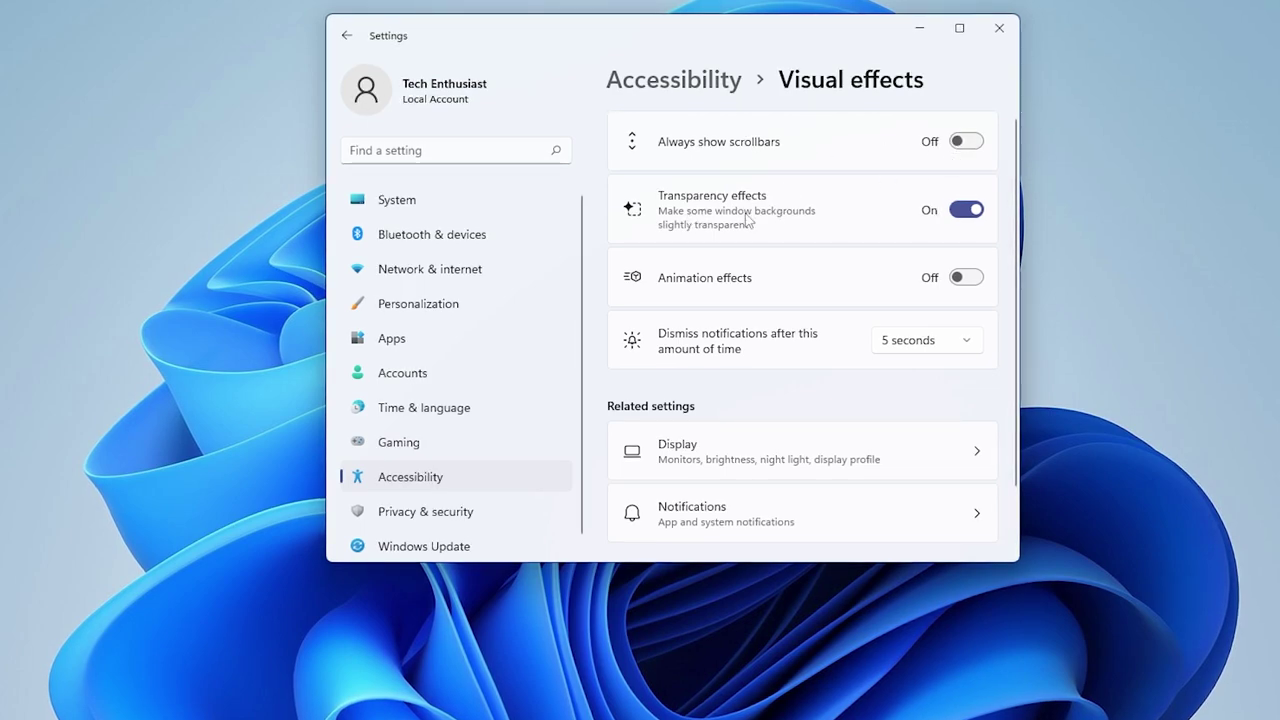
click(966, 209)
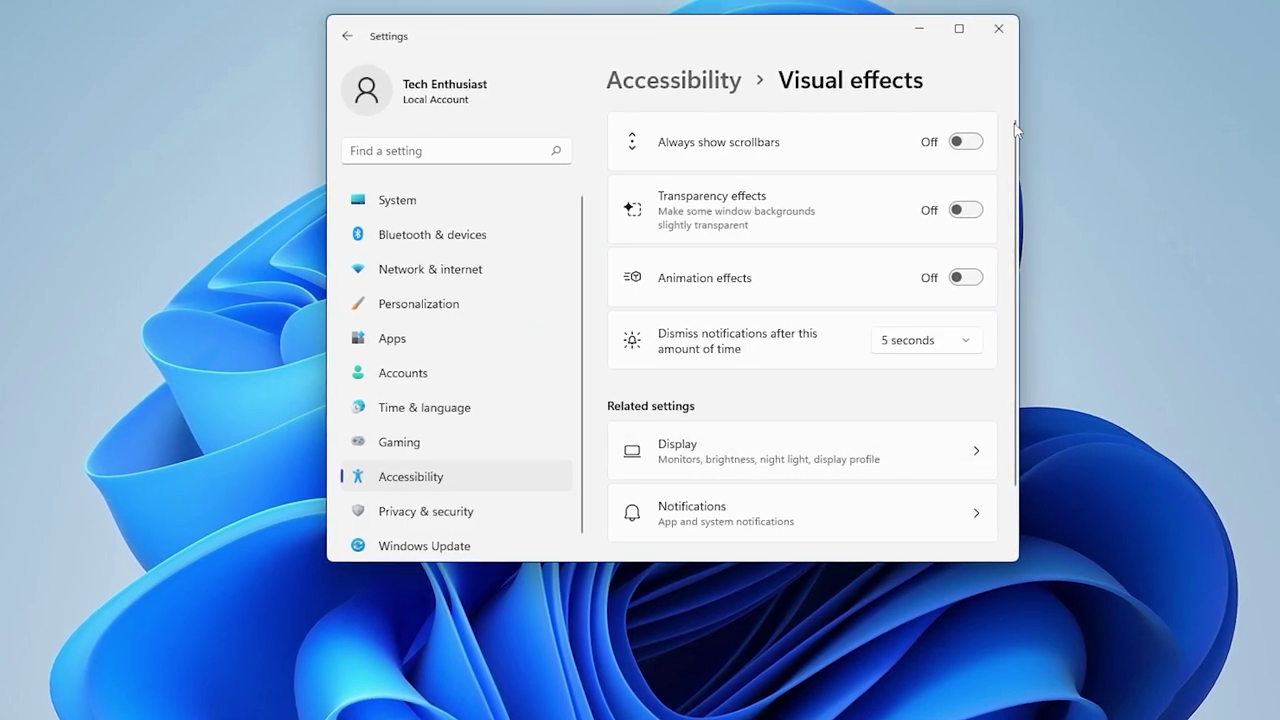
drag(943, 23, 843, 24)
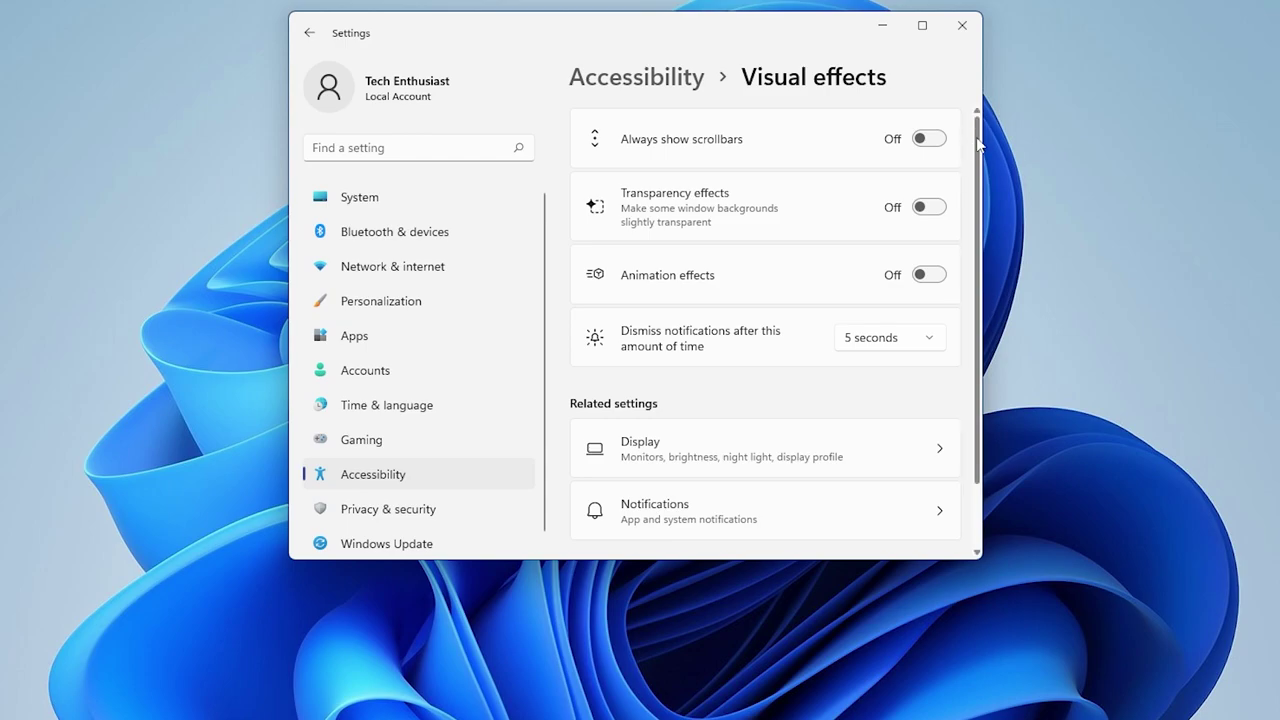
click(938, 140)
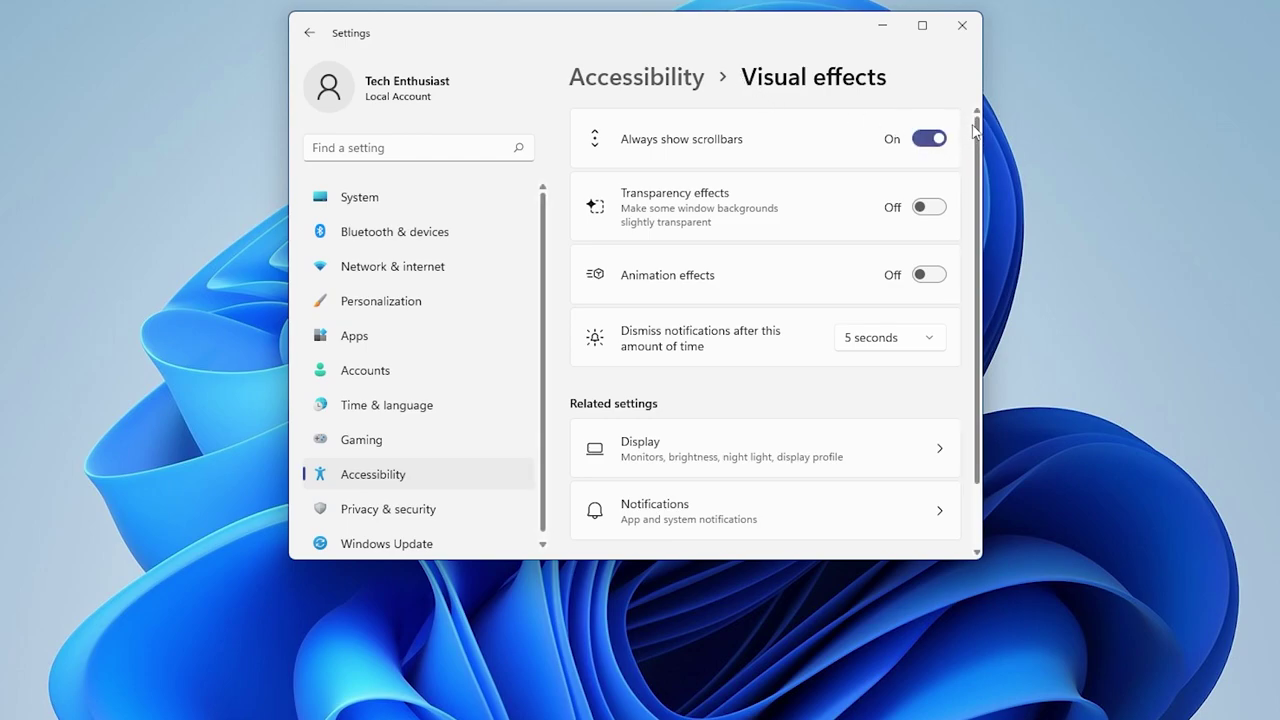
Turn on Animation effects, test them by minimizing and restoring the Settings window, and return to the Accessibility page.
scroll(963, 110, down, 1)
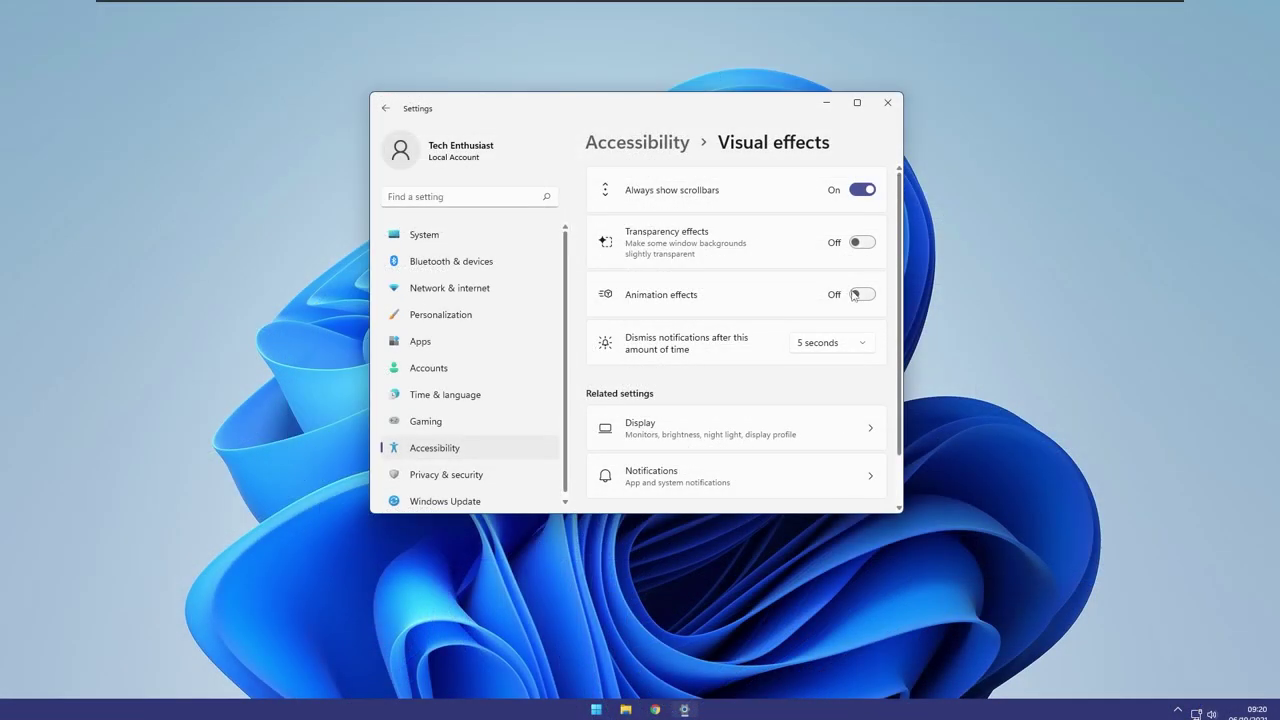
click(857, 296)
click(597, 710)
click(851, 294)
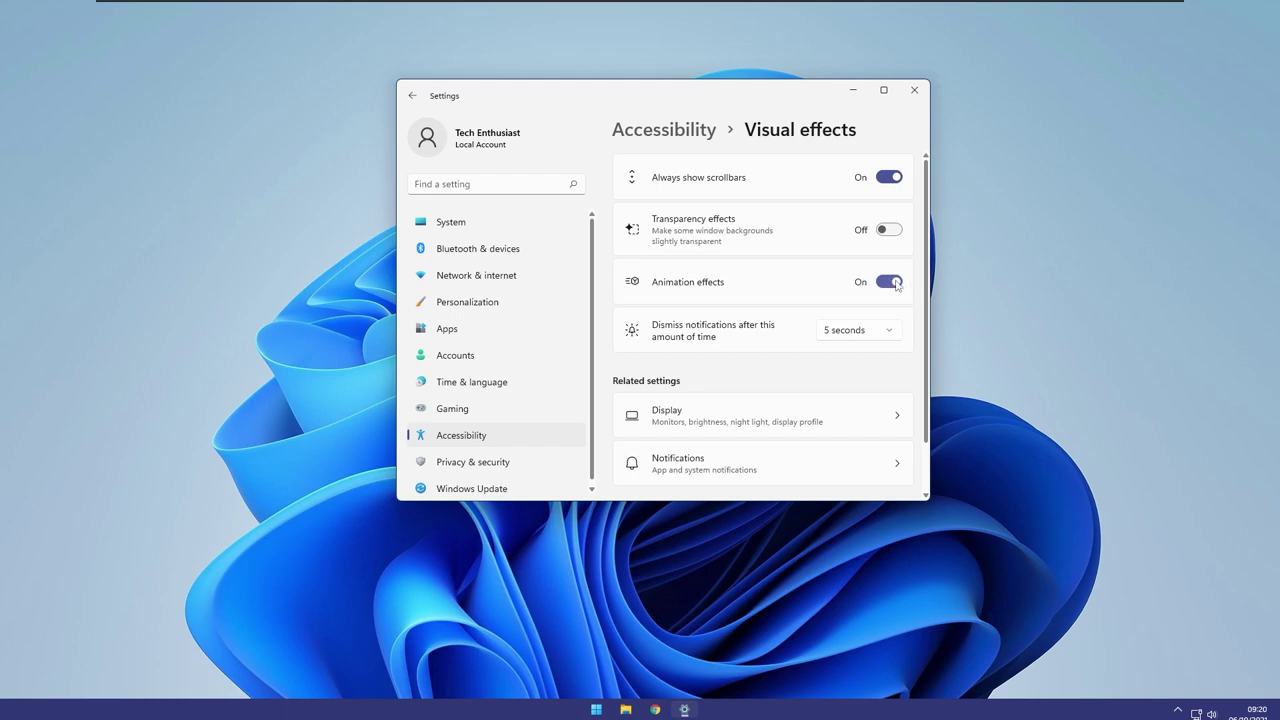
click(852, 90)
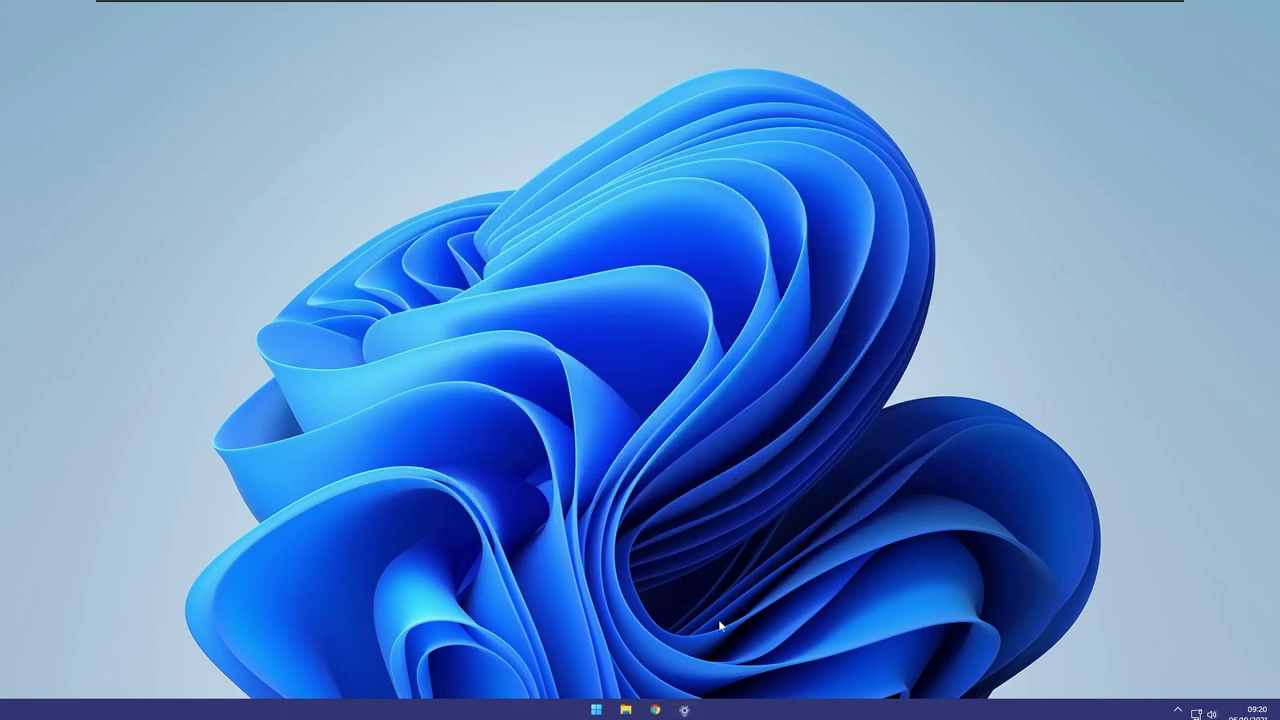
click(686, 710)
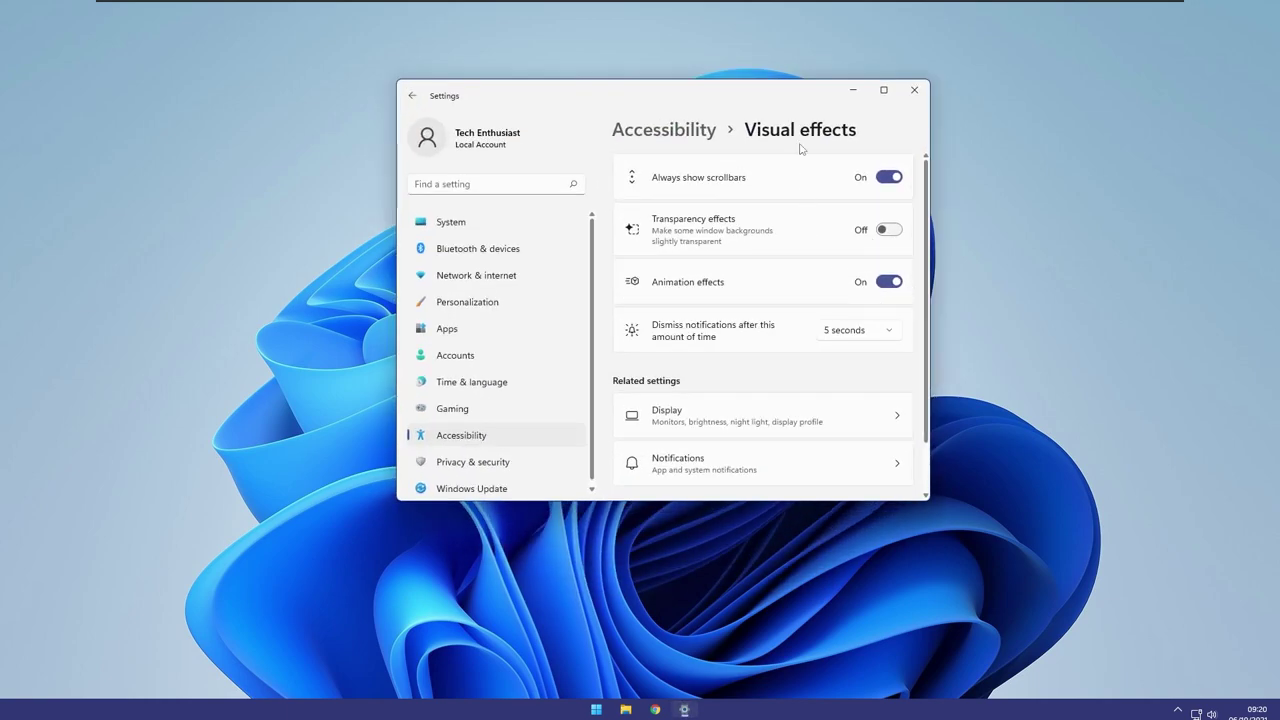
scroll(700, 250, down, 1)
click(664, 129)
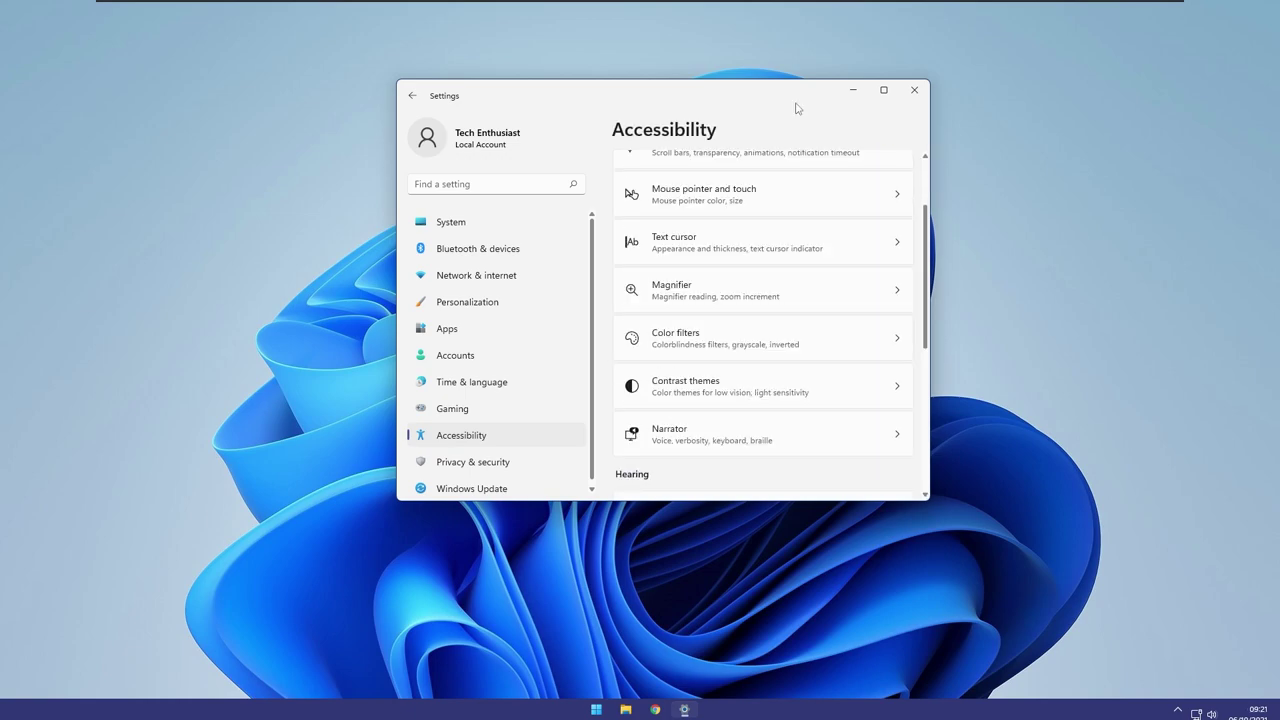